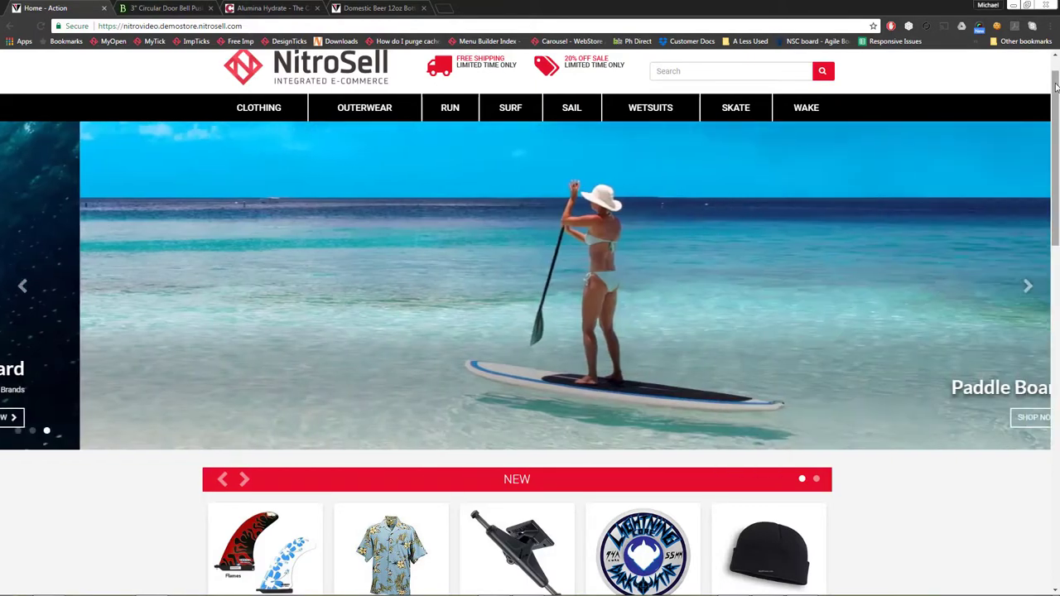
Create a new carousel named 'sale' and open it for editing.
drag(1056, 87, 1056, 263)
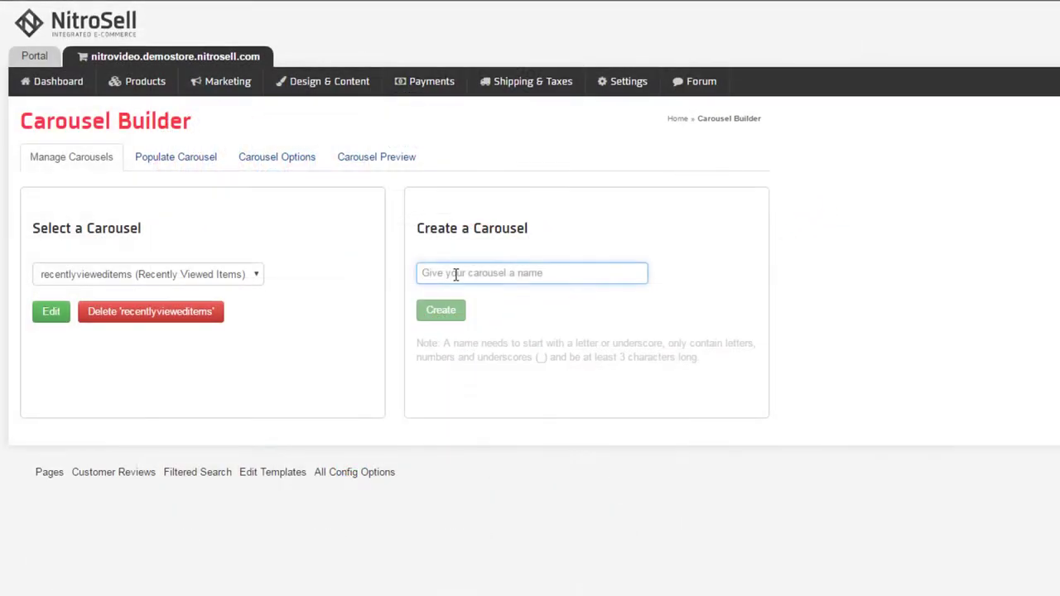
click(456, 274)
text(sale)
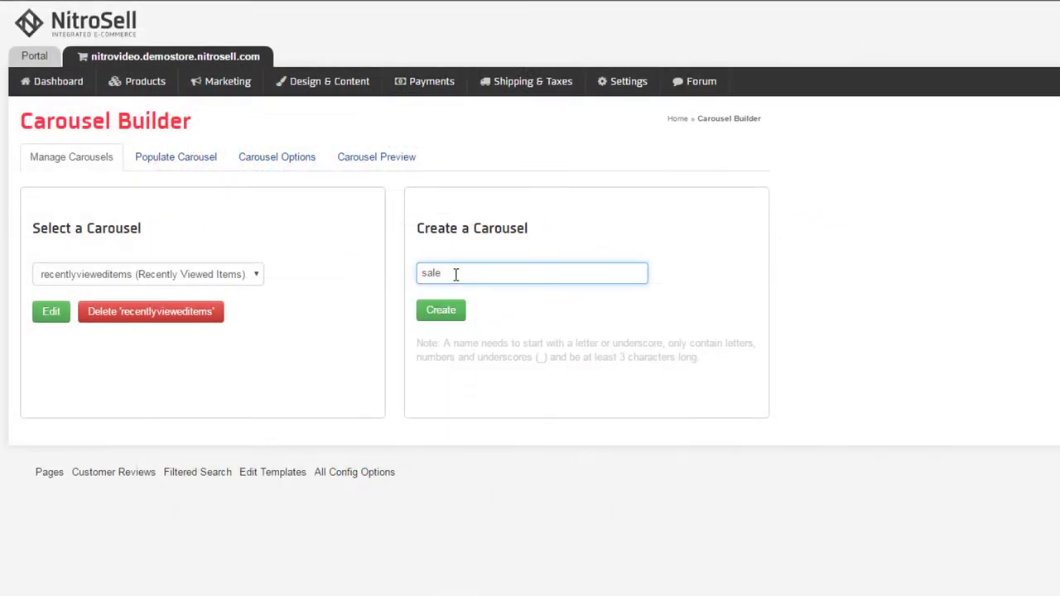
click(442, 311)
click(53, 316)
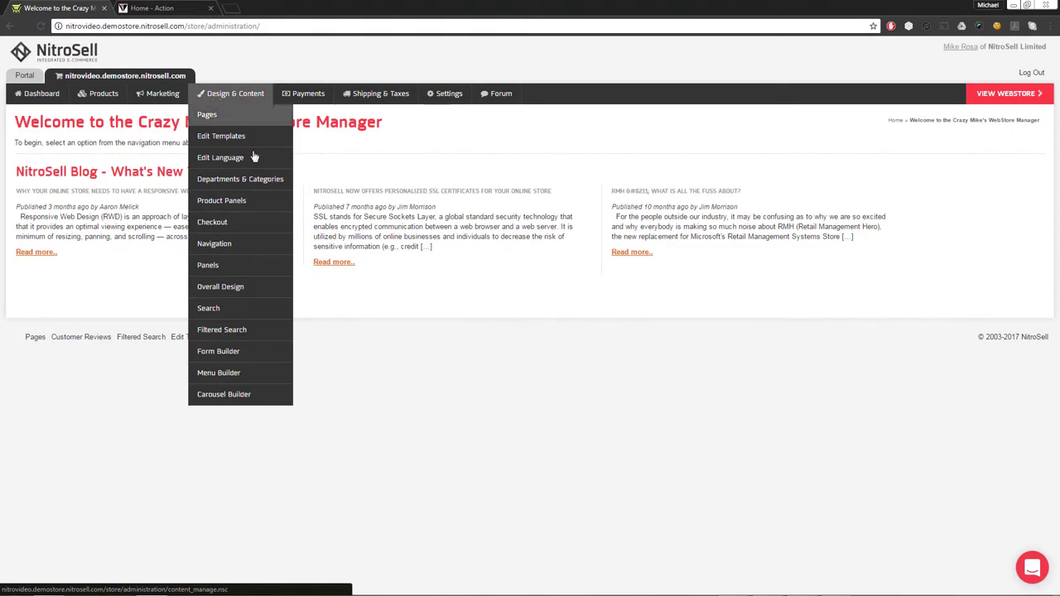
Open the Carousel Builder and review the specialoffer carousel's population rules, options and CLEARANCE preview.
click(248, 394)
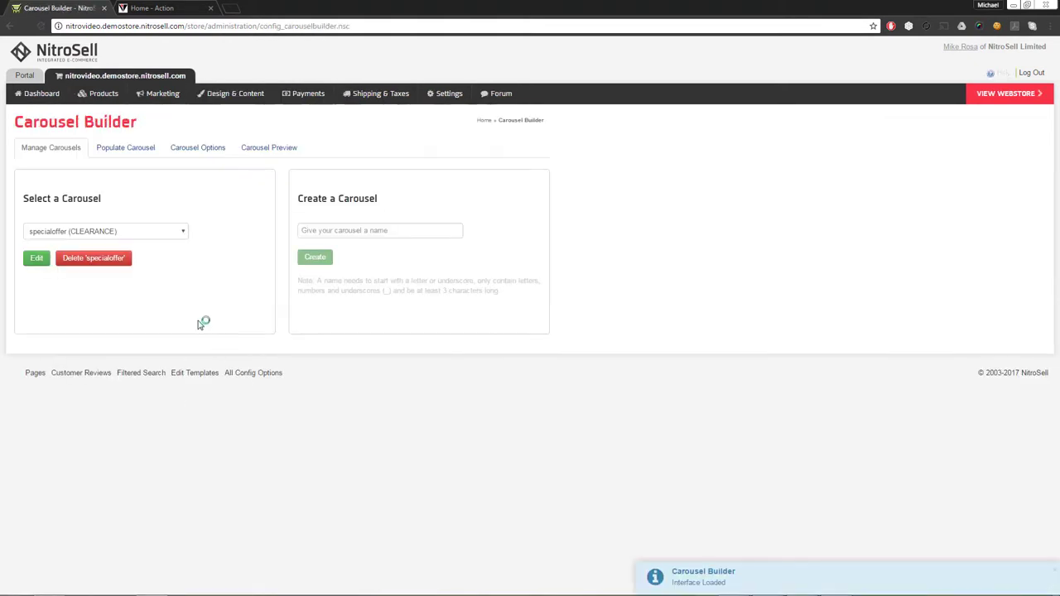
click(124, 155)
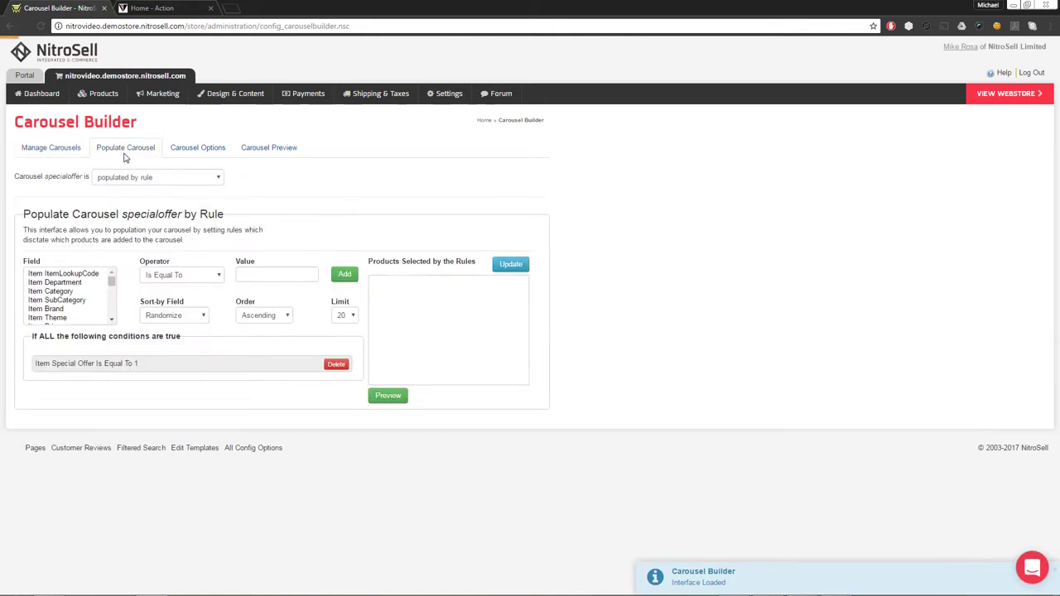
click(195, 151)
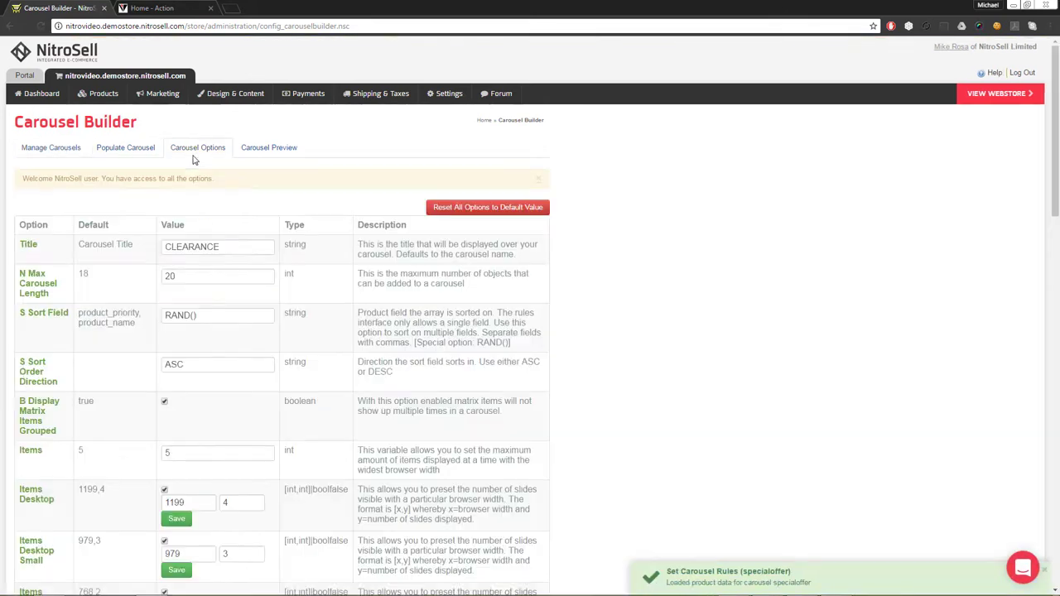
click(255, 154)
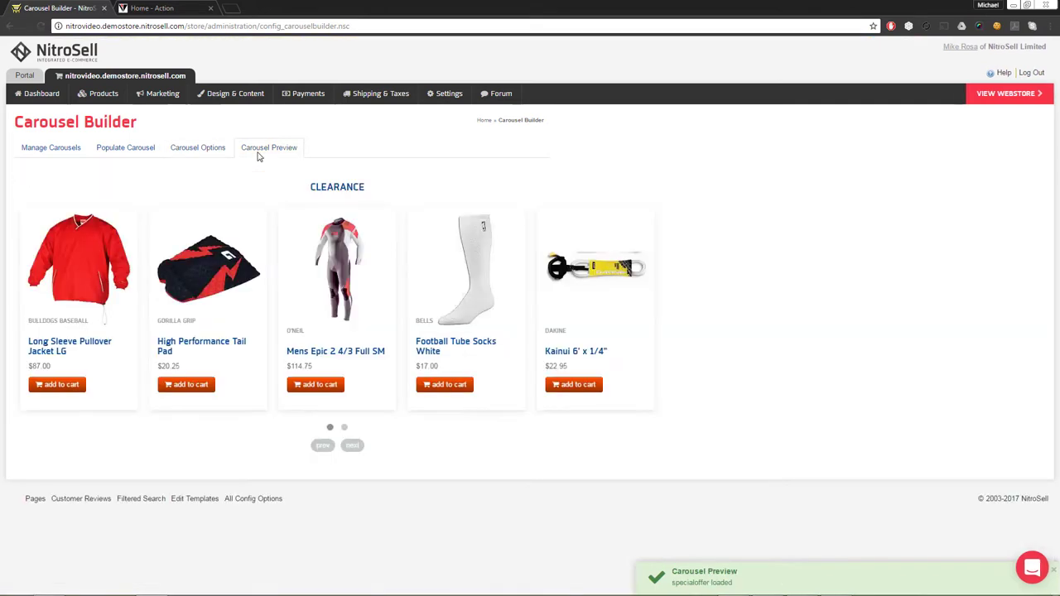
click(64, 150)
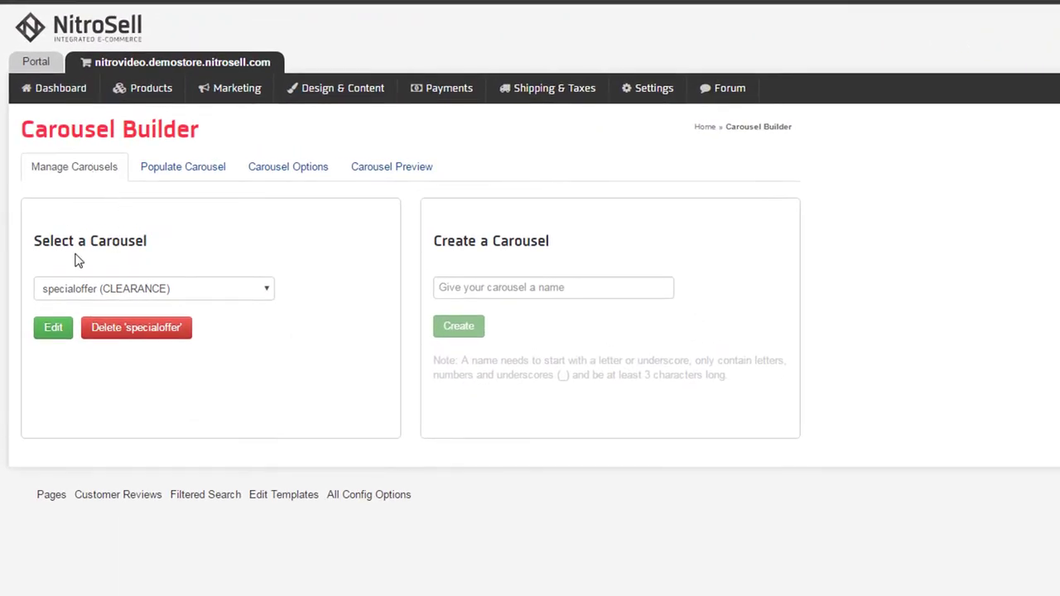
Create a carousel named 'newone' and keep it selected in the carousel list.
click(234, 294)
click(238, 295)
click(496, 294)
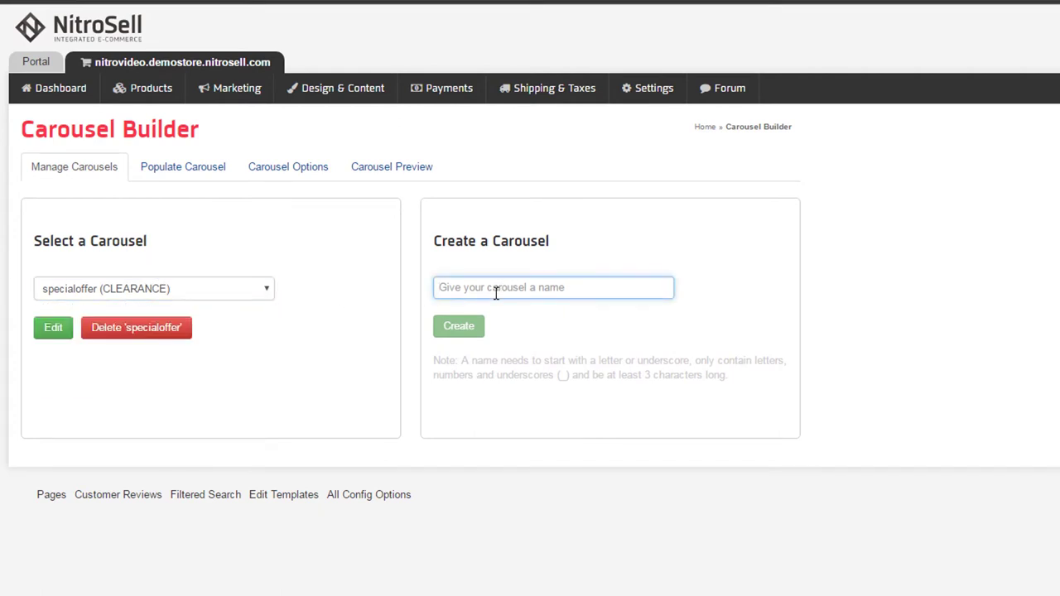
text(newone)
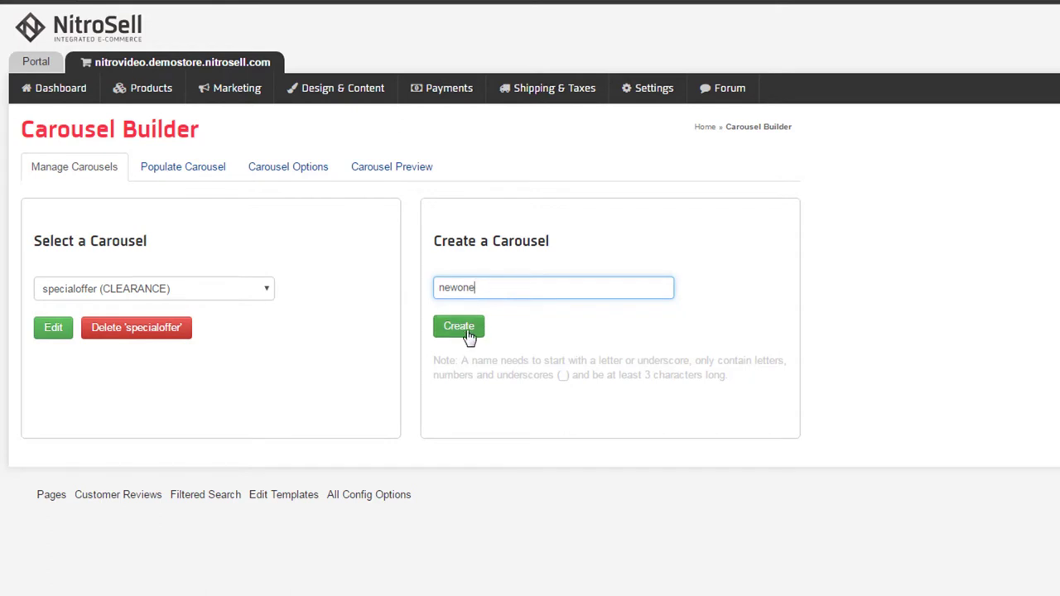
click(468, 331)
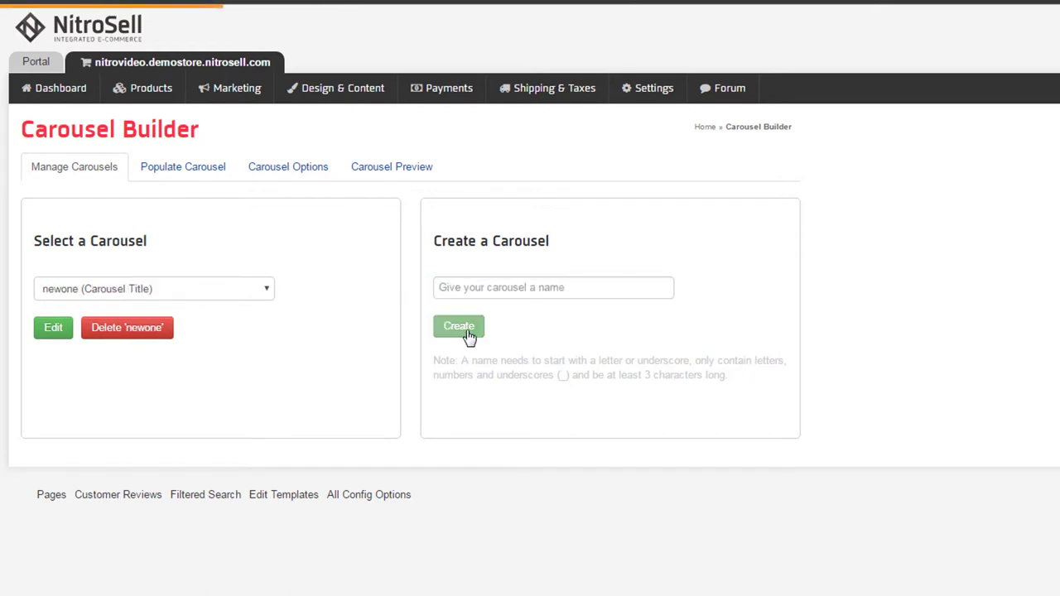
click(153, 294)
click(145, 406)
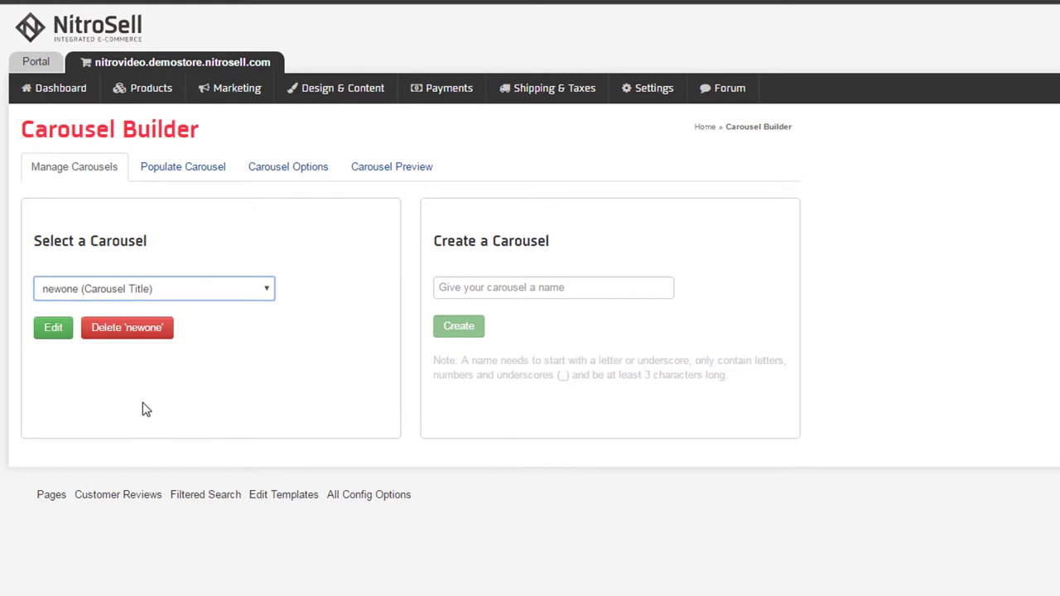
Edit newone, keep it populated manually, and try a product search for 'wax'.
click(63, 332)
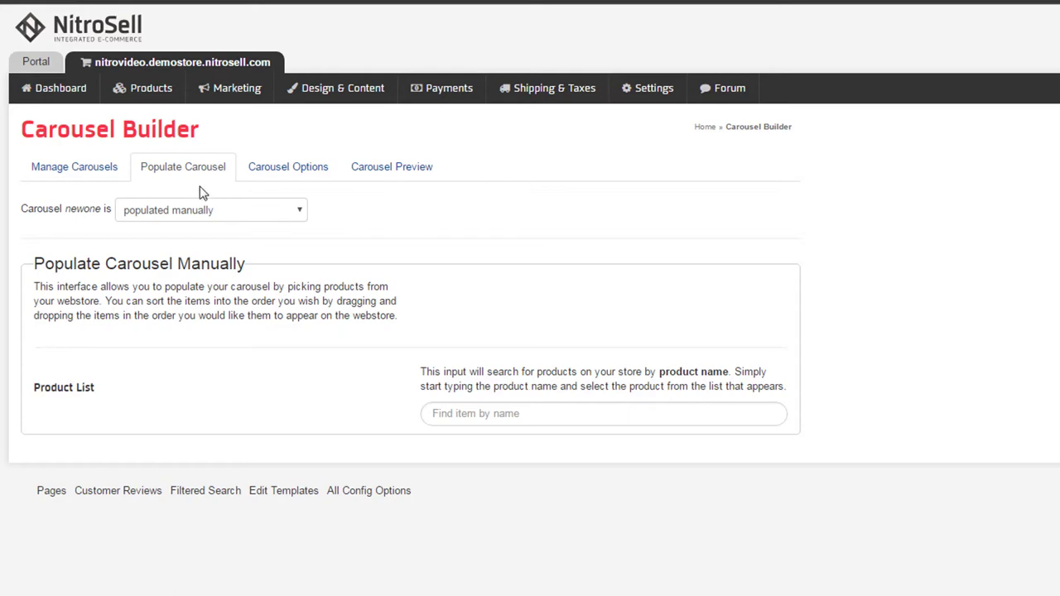
click(299, 213)
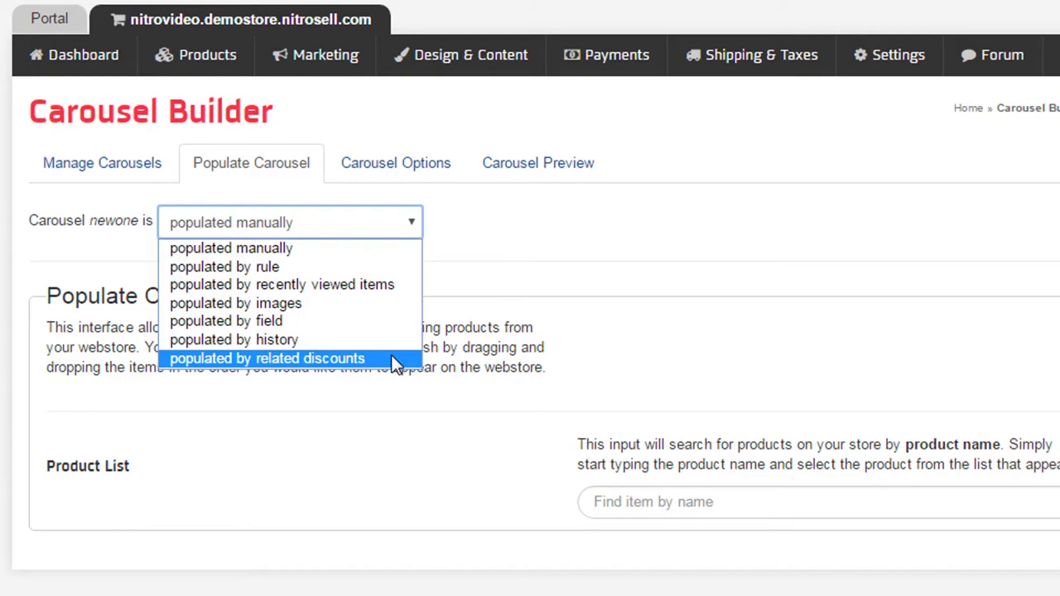
click(373, 249)
click(613, 484)
text(wax)
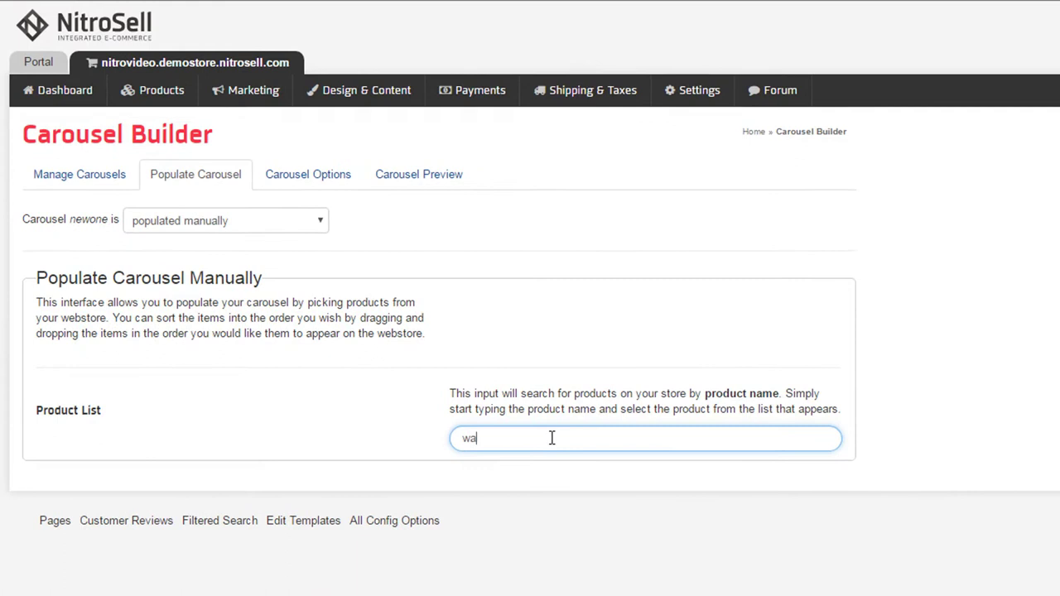
key(BackSpace)
key(BackSpace)
key(BackSpace)
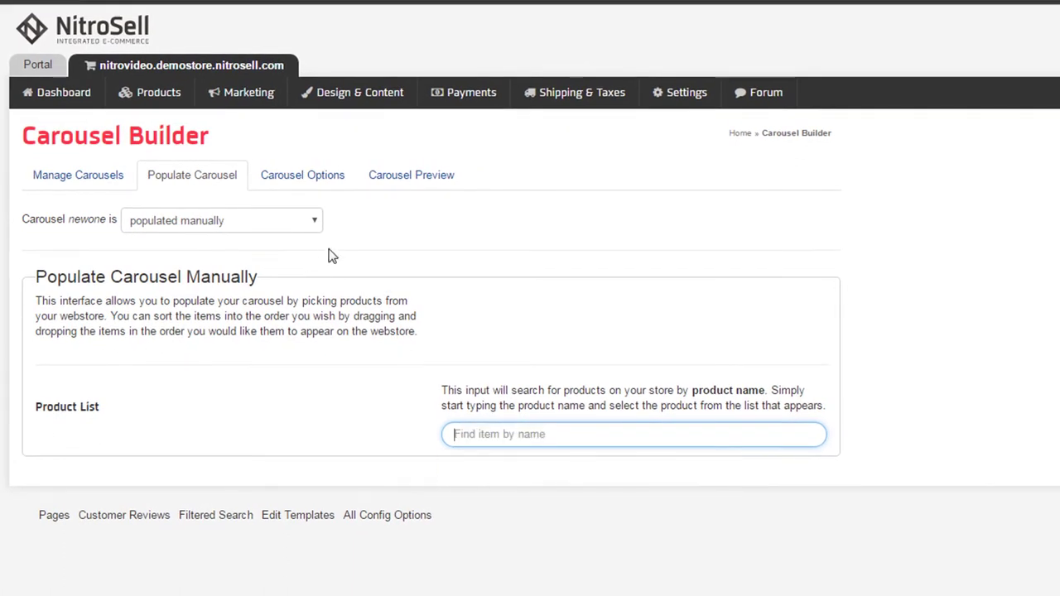
Switch newone to rule-based population, then to images, adding a first slide.
click(317, 222)
click(279, 256)
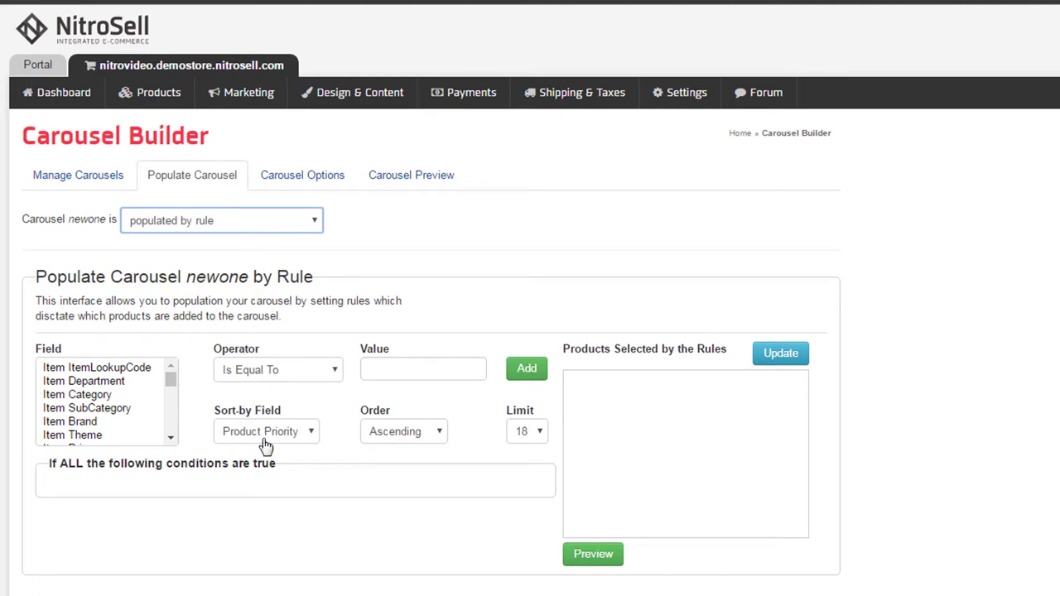
click(303, 225)
key(Escape)
click(301, 224)
key(Escape)
click(290, 230)
click(236, 287)
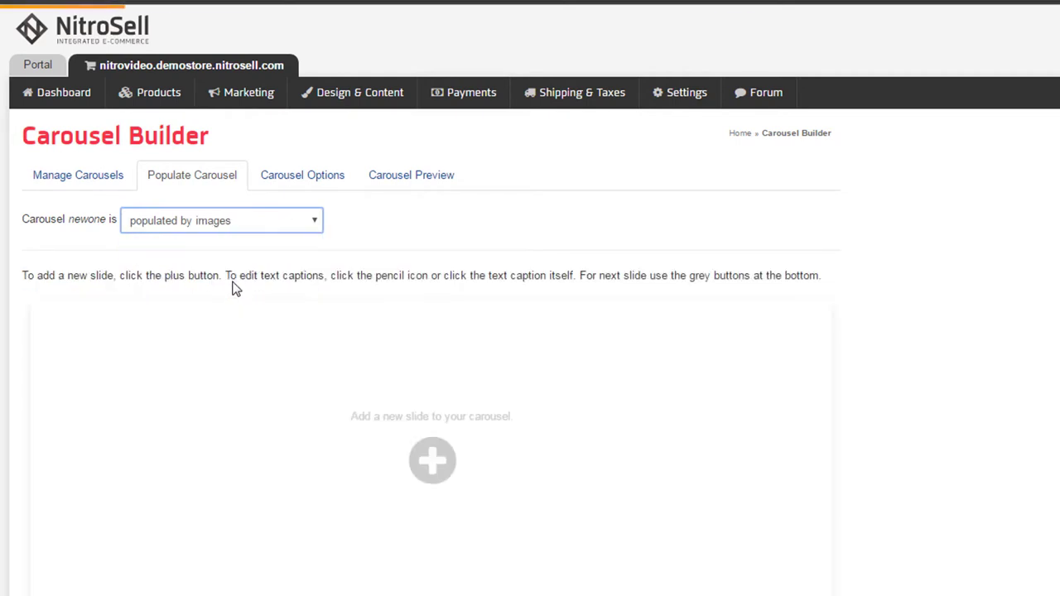
click(431, 461)
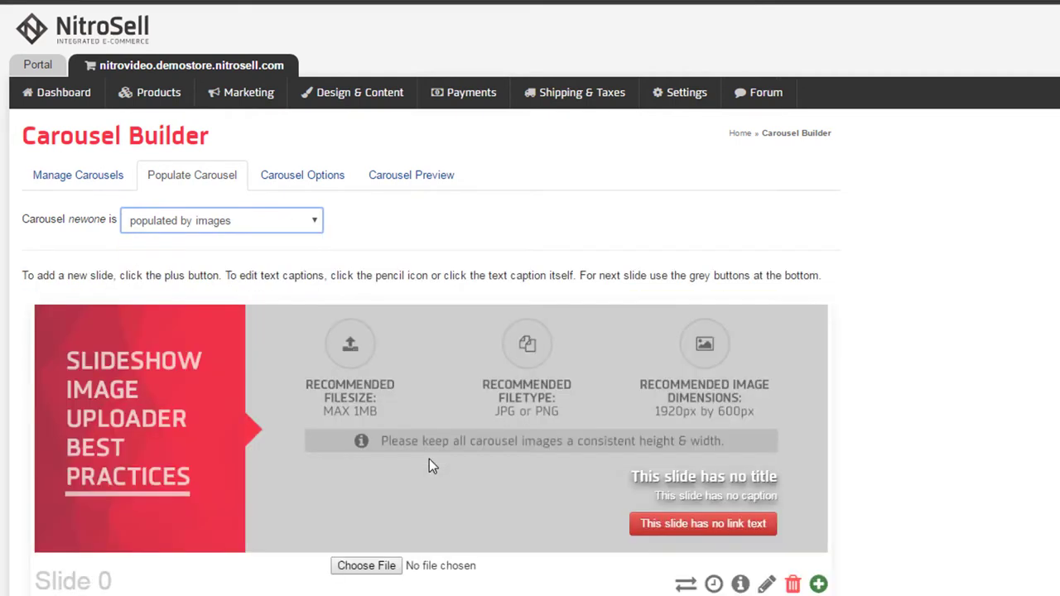
Try field-based population and its product field list, then switch to purchase history population.
click(311, 225)
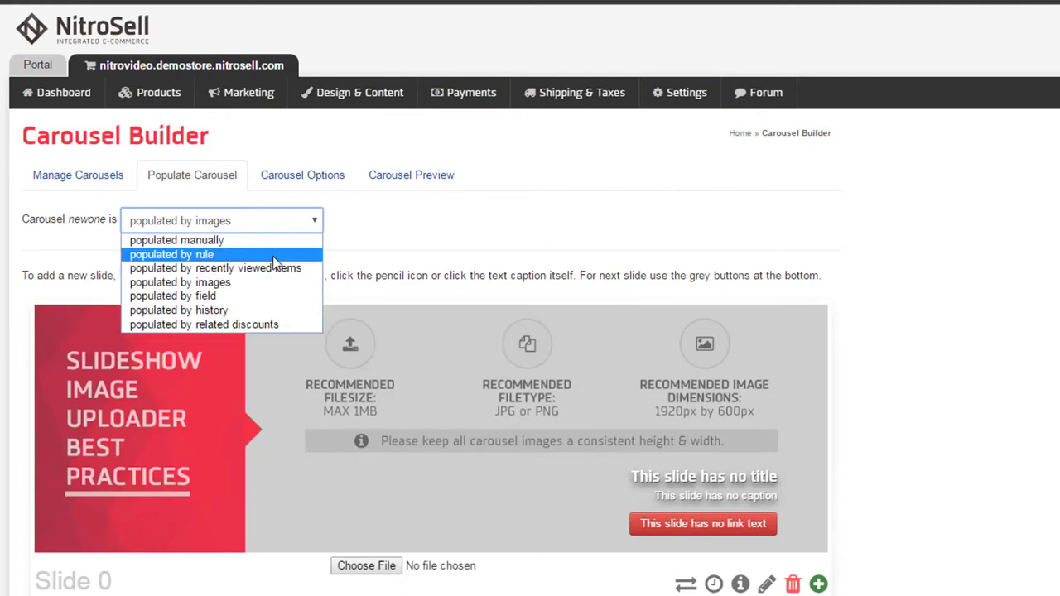
click(212, 296)
click(366, 441)
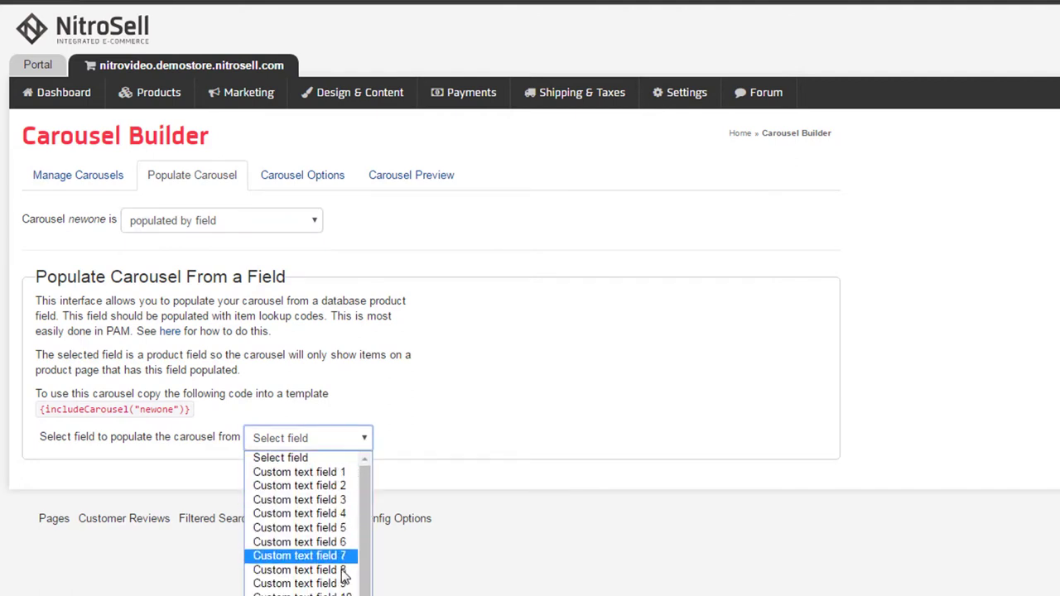
click(305, 233)
click(310, 230)
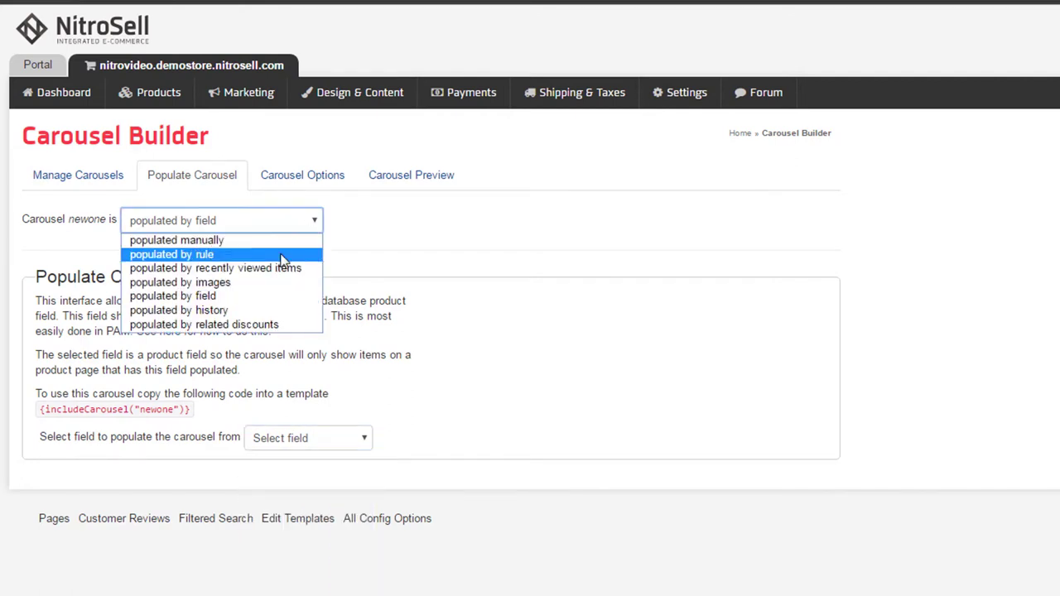
click(244, 310)
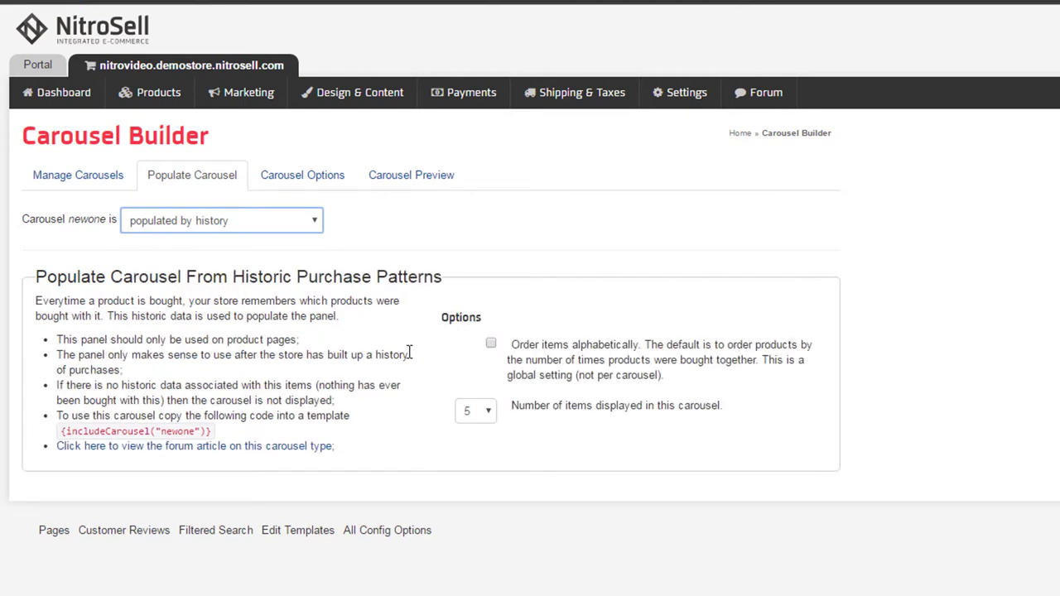
click(311, 229)
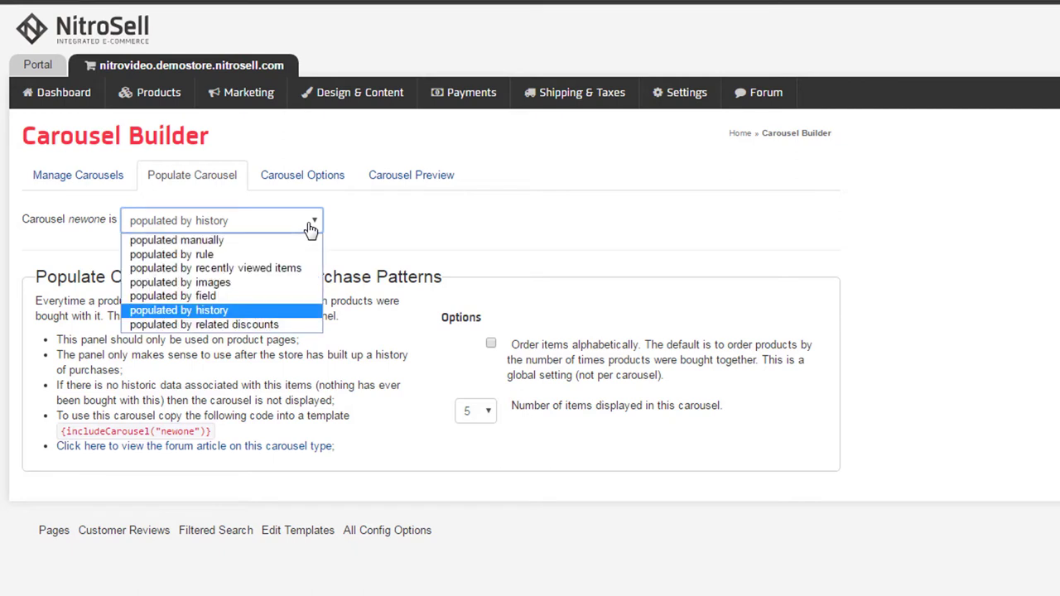
Switch newone to related discounts population and look at the store's discount settings.
click(268, 325)
mouse_move(155, 93)
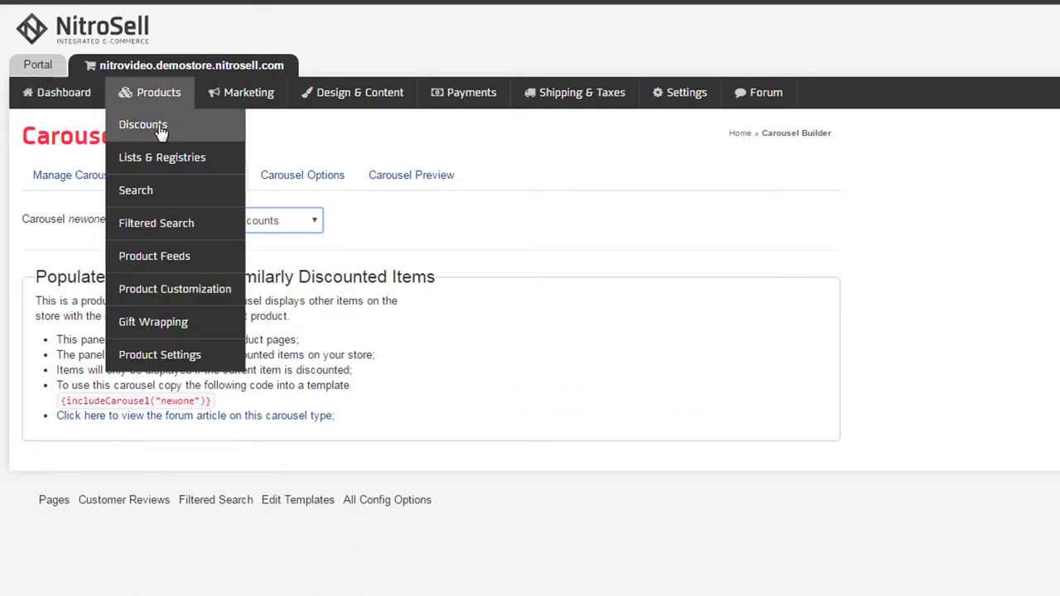
click(158, 127)
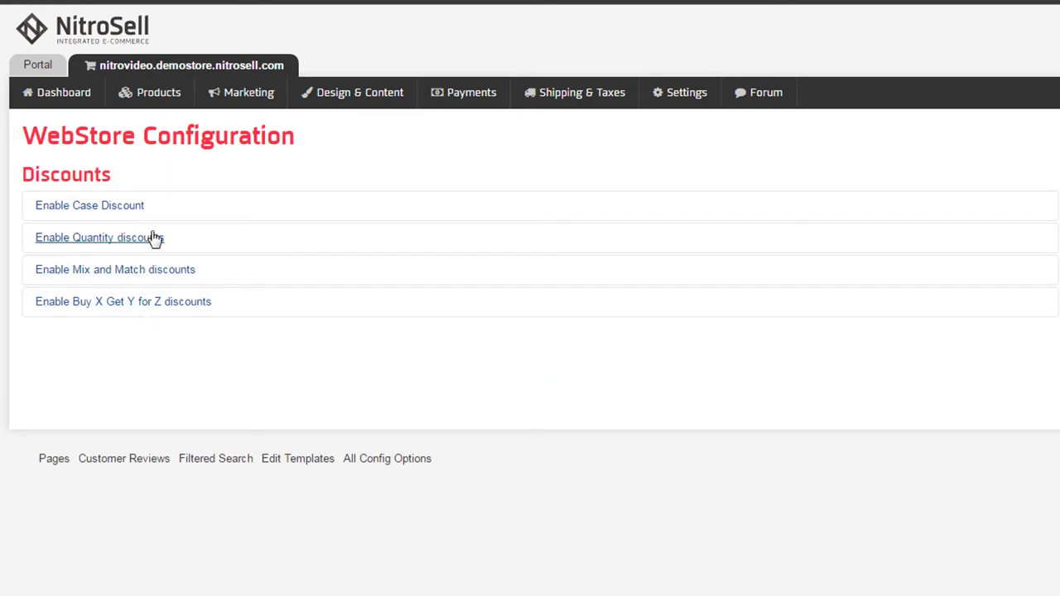
mouse_move(370, 102)
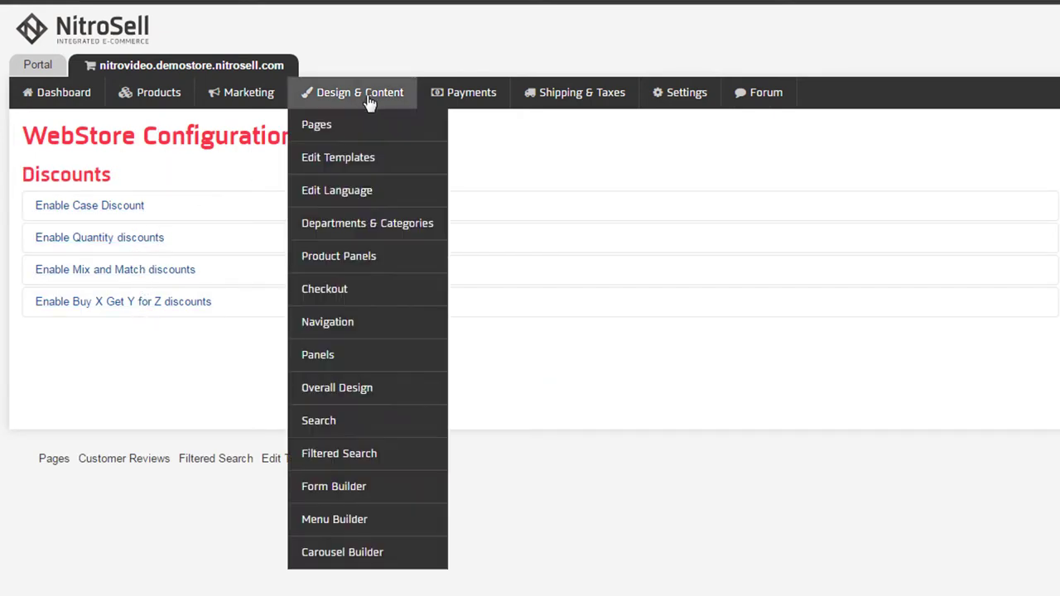
Back in the Carousel Builder, reopen newone and set it to populated manually.
click(347, 553)
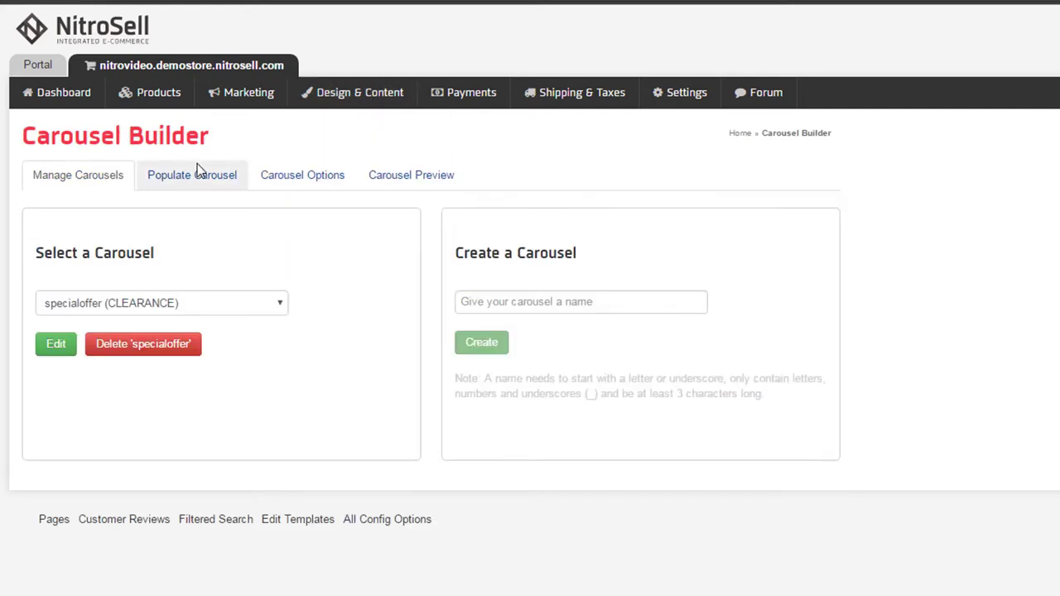
click(151, 305)
click(149, 428)
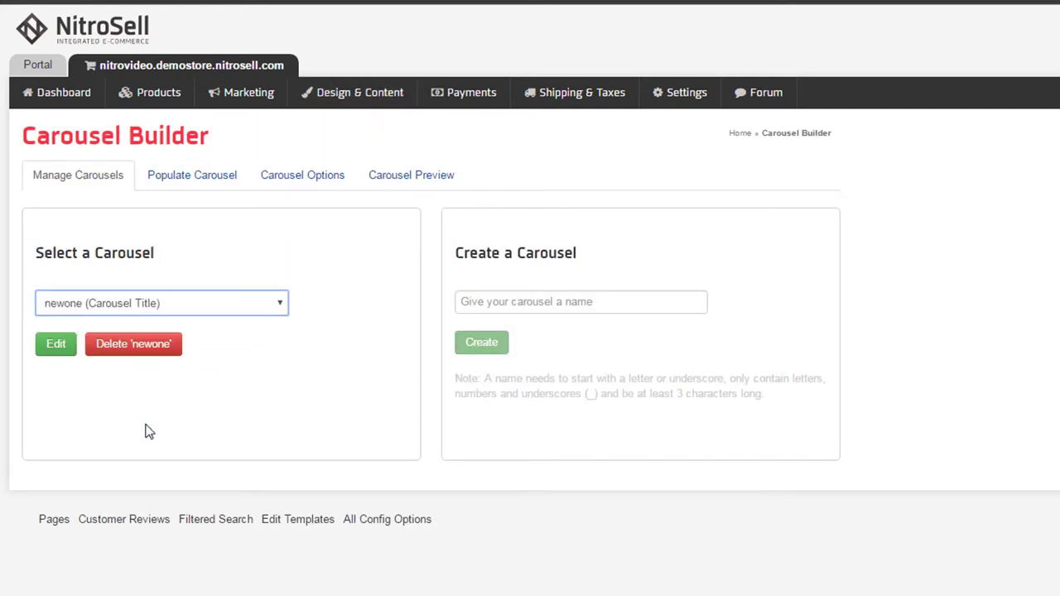
click(56, 347)
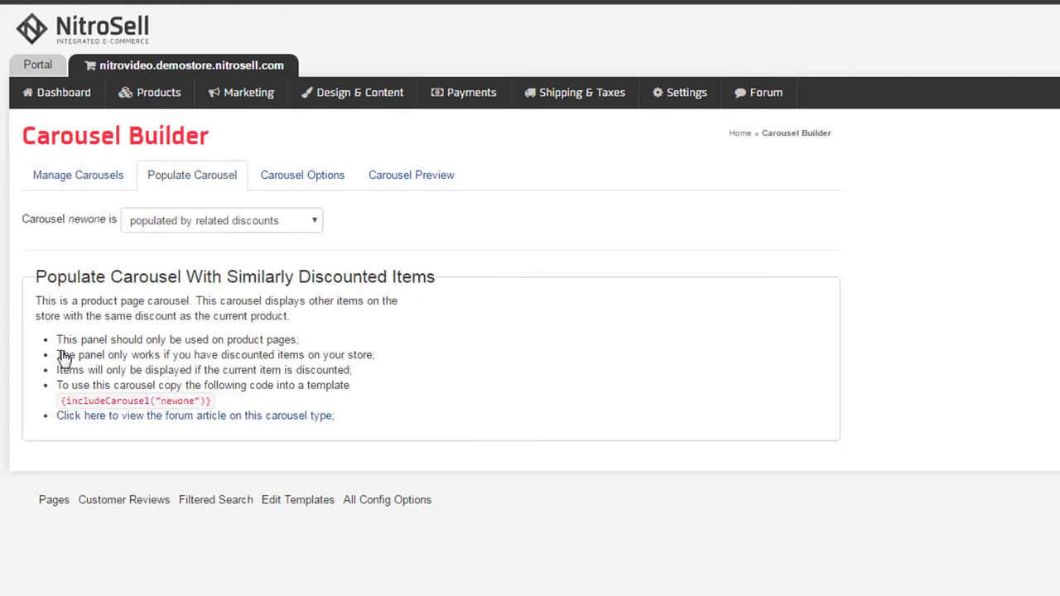
click(312, 222)
click(282, 244)
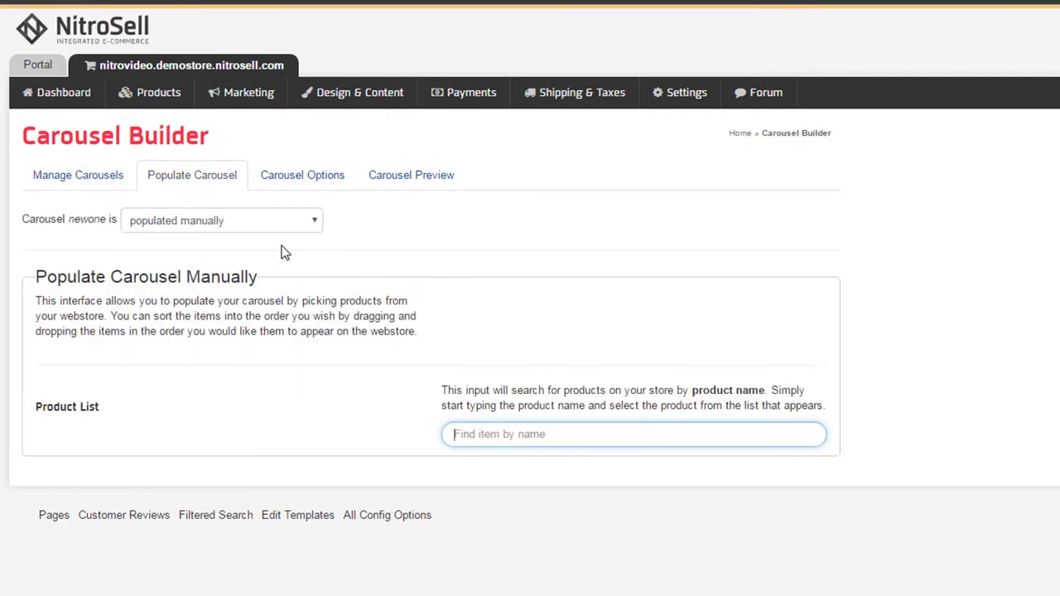
Edit the homepageslider carousel, advance to the Paddle Boards slide, and browse for a replacement image.
click(78, 175)
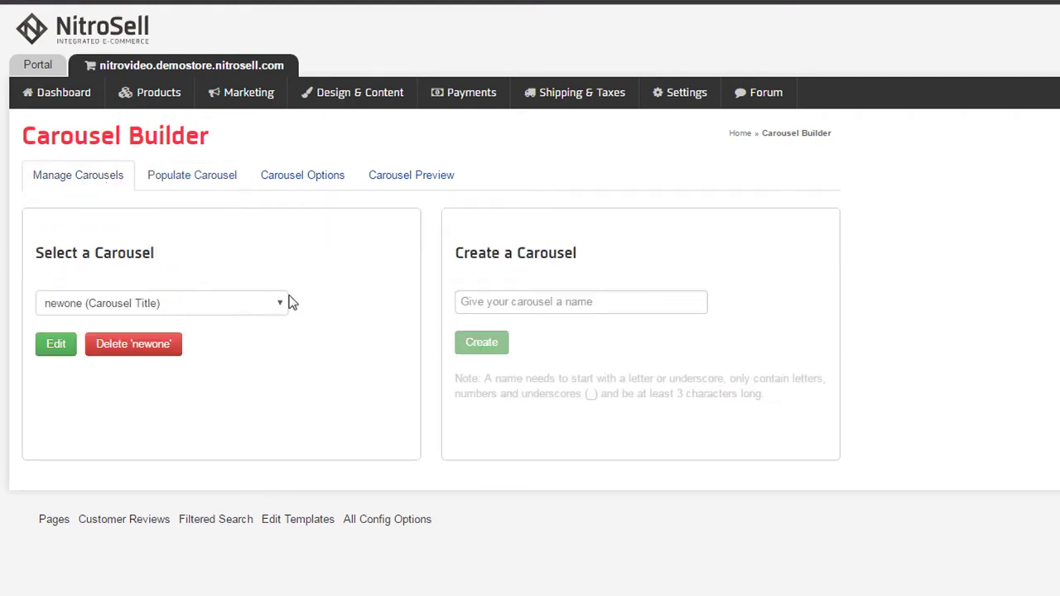
click(270, 308)
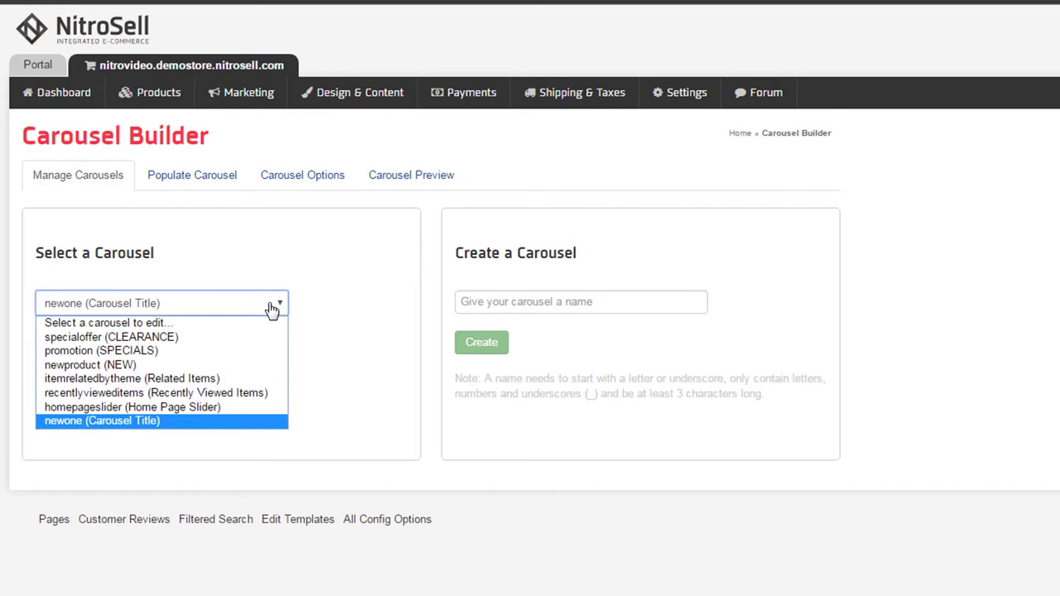
click(229, 408)
click(56, 348)
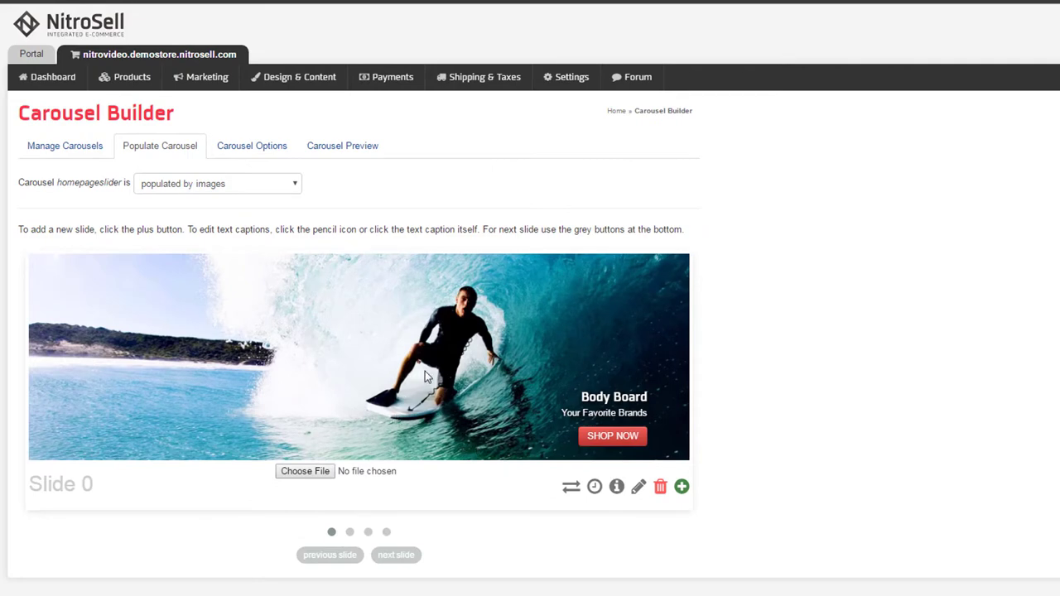
drag(425, 371, 0, 368)
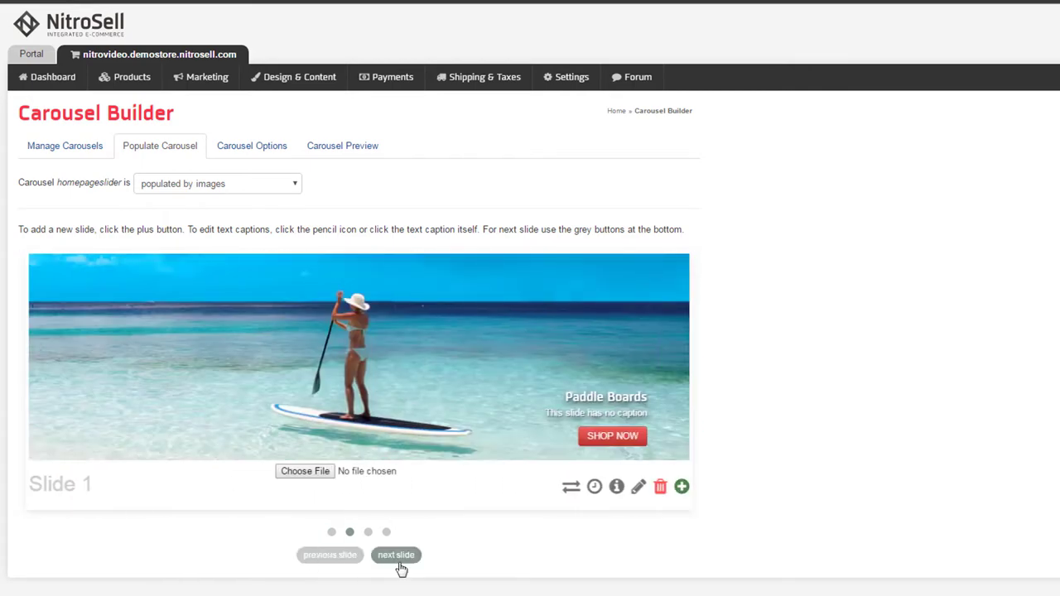
click(314, 479)
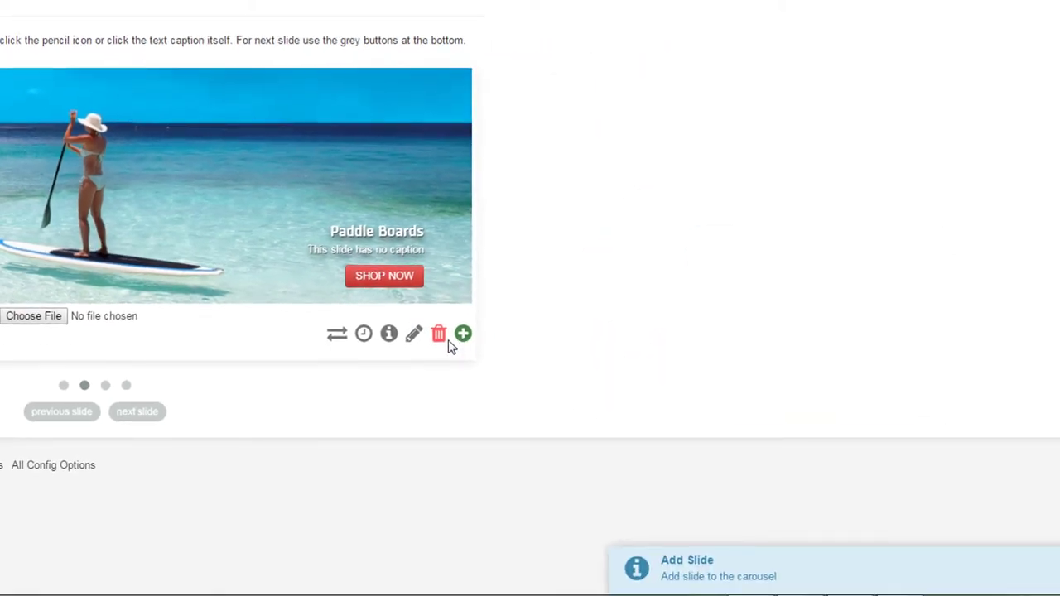
View the live homepage slider with its Body Board and Paddle Boards slides on the storefront.
mouse_move(395, 347)
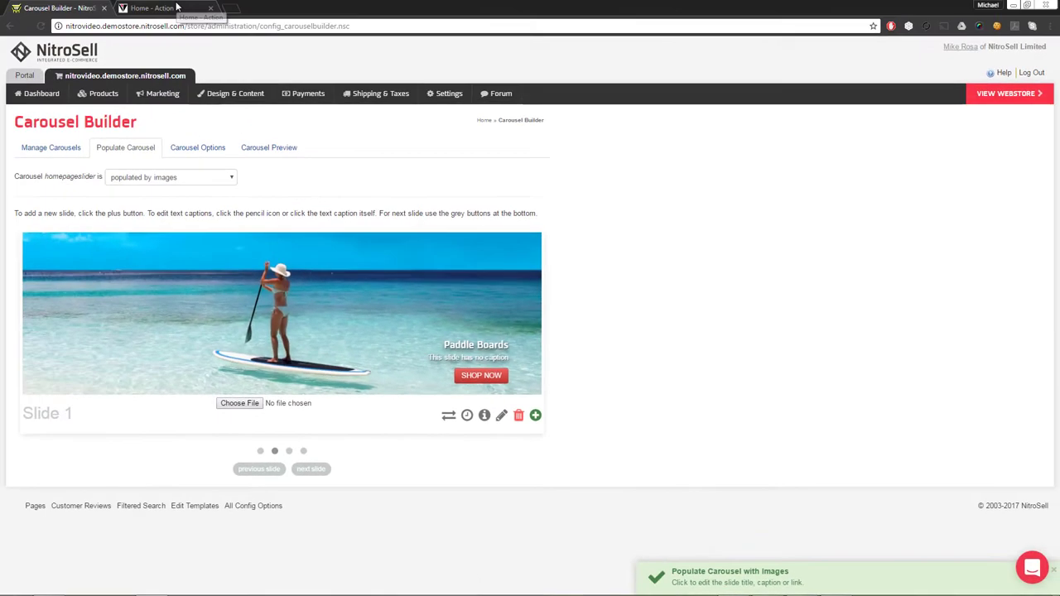
click(177, 8)
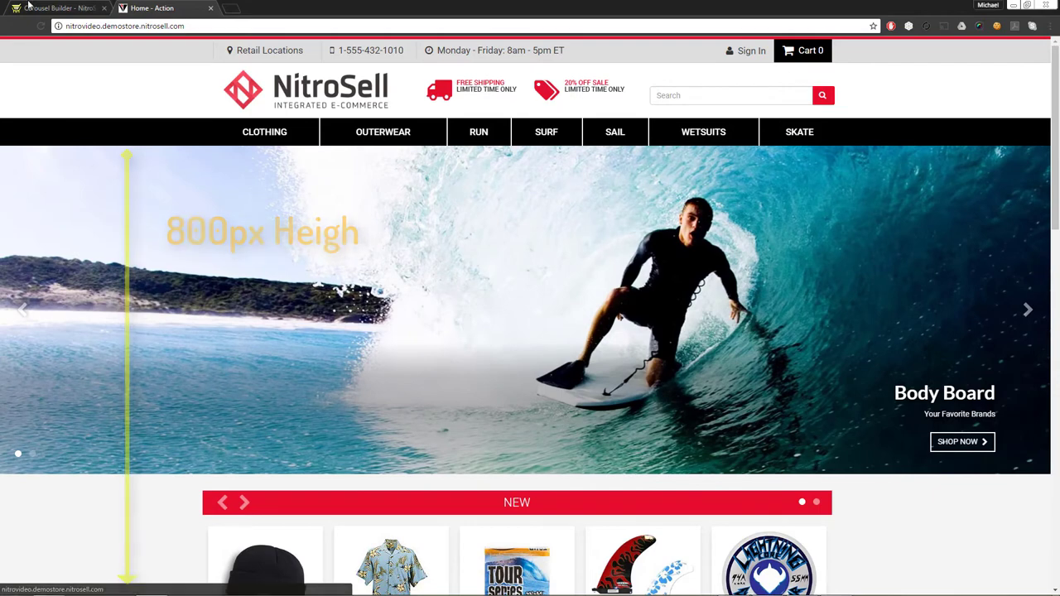
Switch back to the Carousel Builder tab showing the homepageslider slides.
click(33, 8)
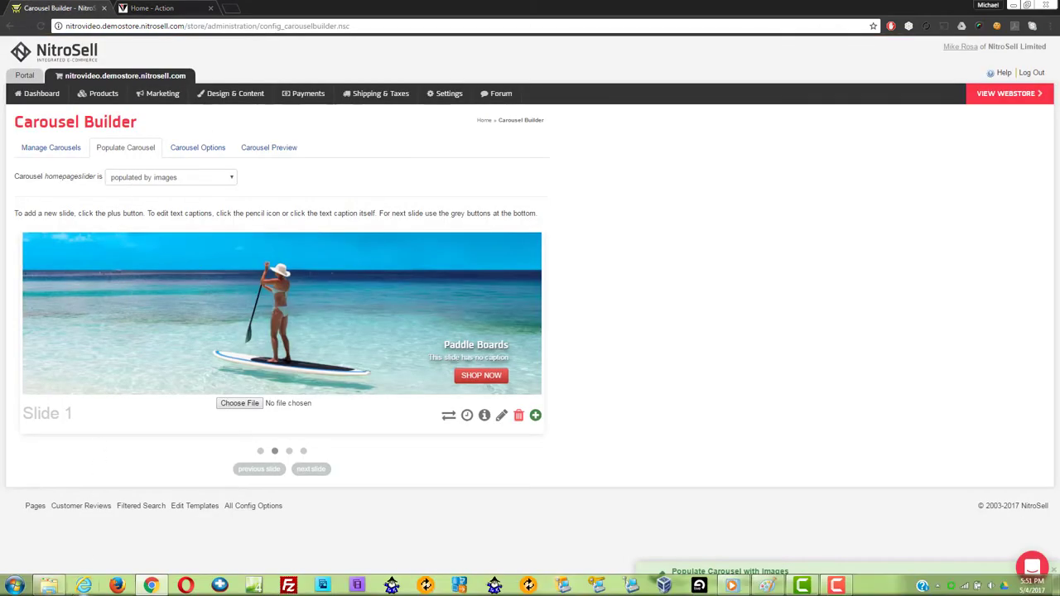
Bring up the slider images folder and confirm the Paddle Boards slide is 1920 × 600 px.
click(50, 588)
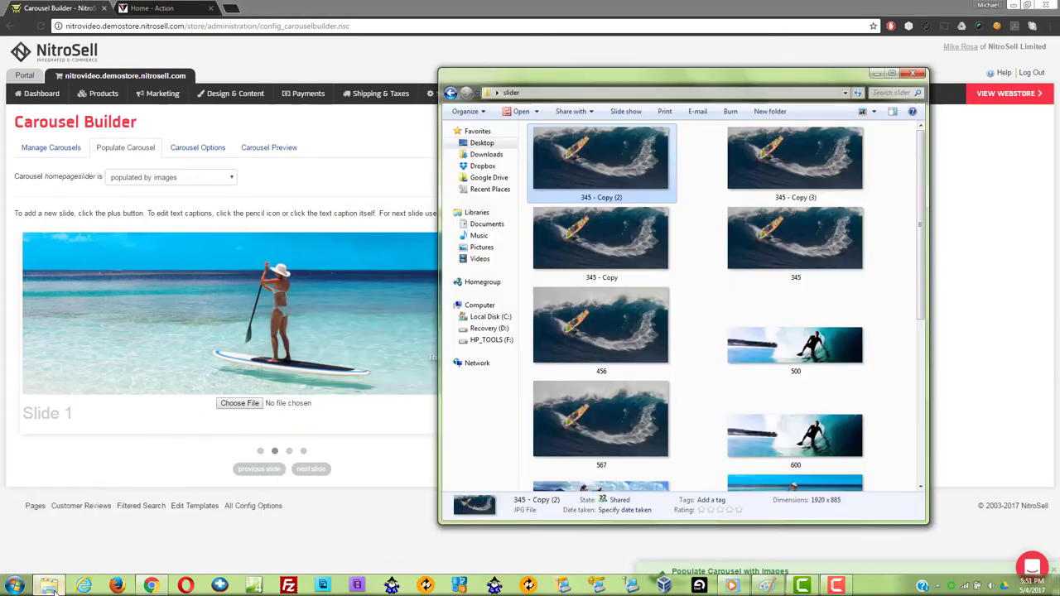
click(484, 415)
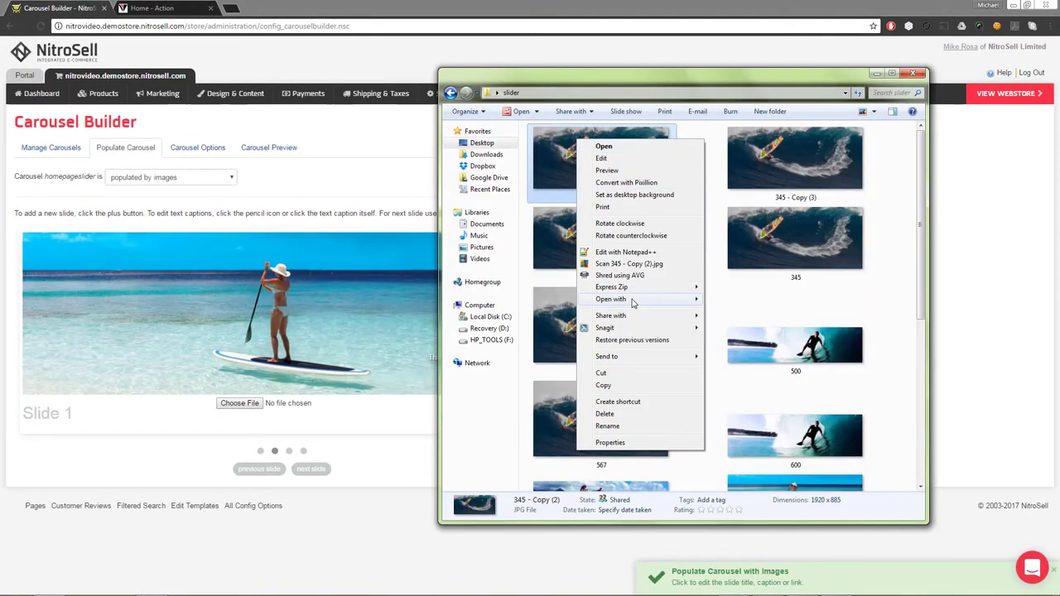
Trim the 345 - Copy (2) image in Paint to 1920 × 602 px and save it.
mouse_move(632, 303)
click(729, 335)
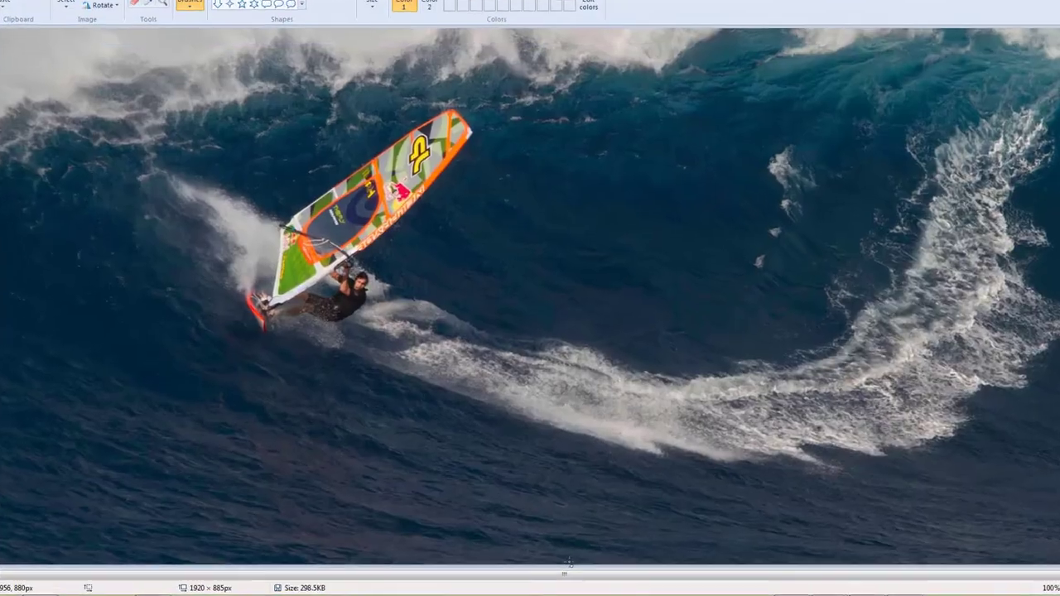
drag(533, 569, 533, 411)
click(1046, 5)
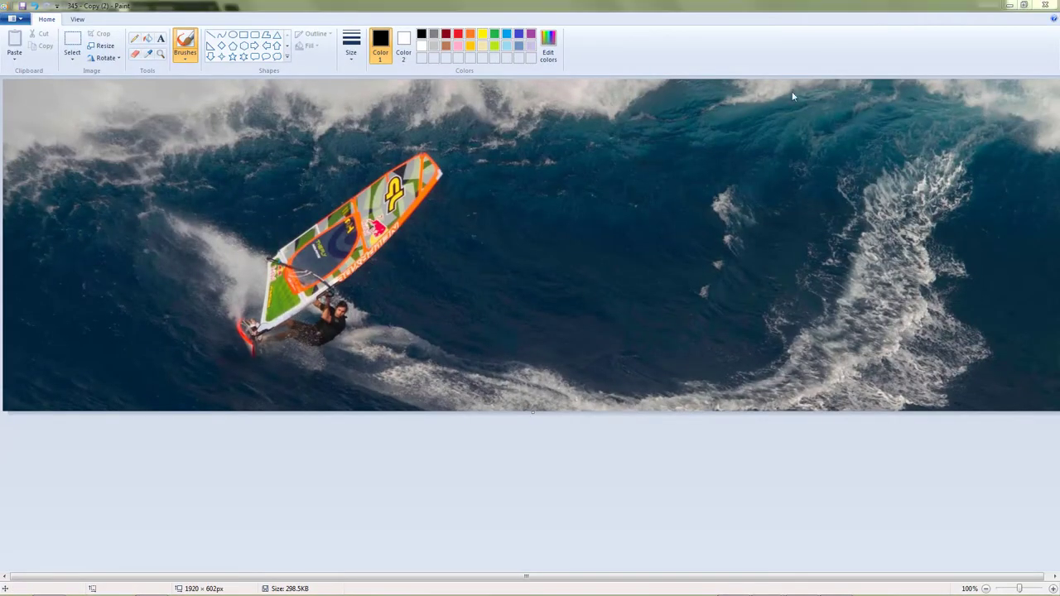
click(506, 313)
Upload the trimmed 345 - Copy (2) image to Slide 2 and move it first in the slide order.
key(Escape)
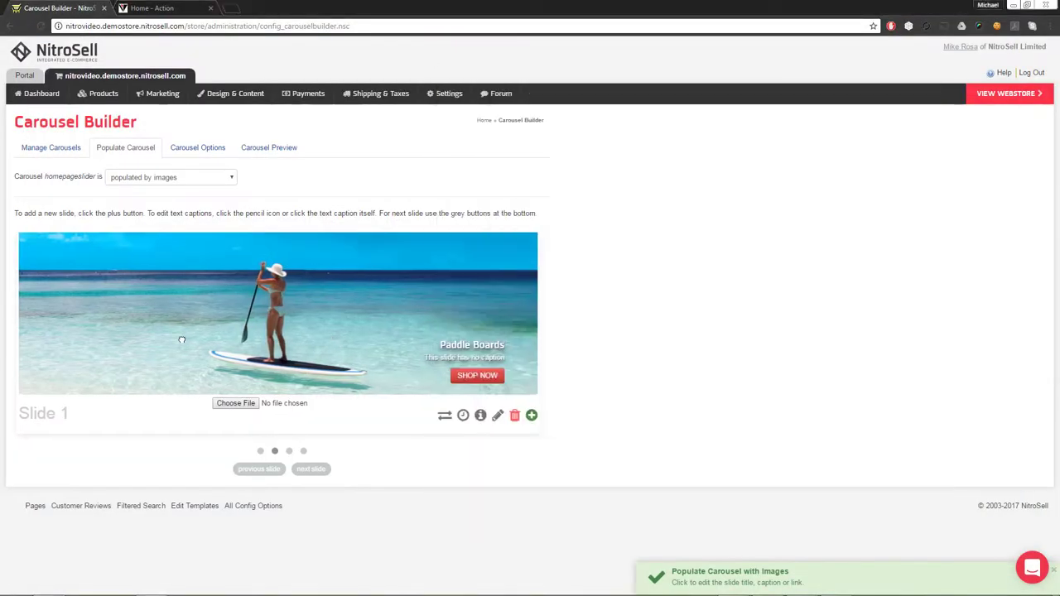
click(243, 403)
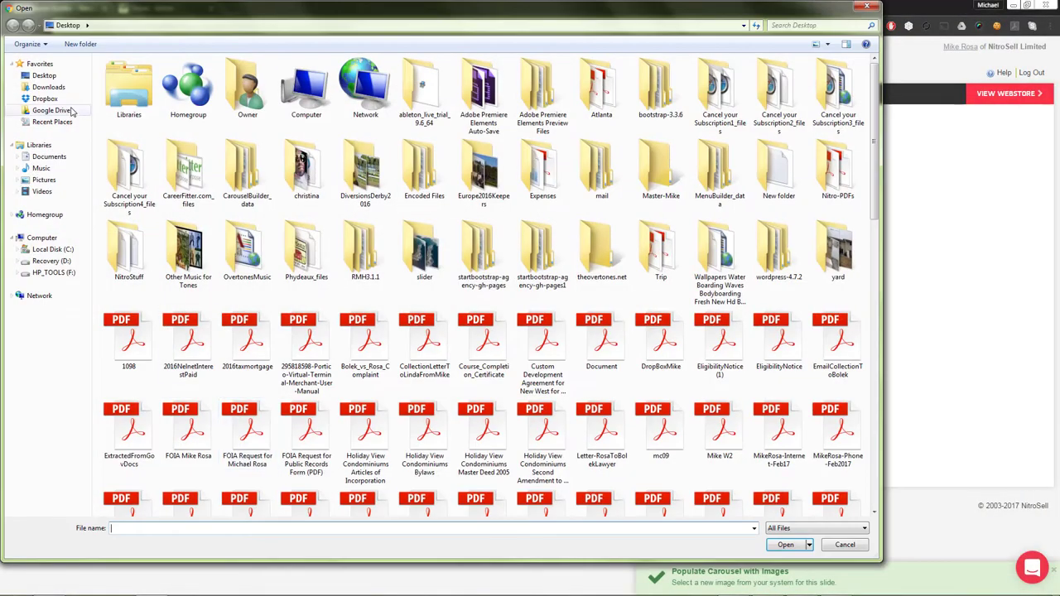
double_click(427, 240)
double_click(214, 120)
click(448, 415)
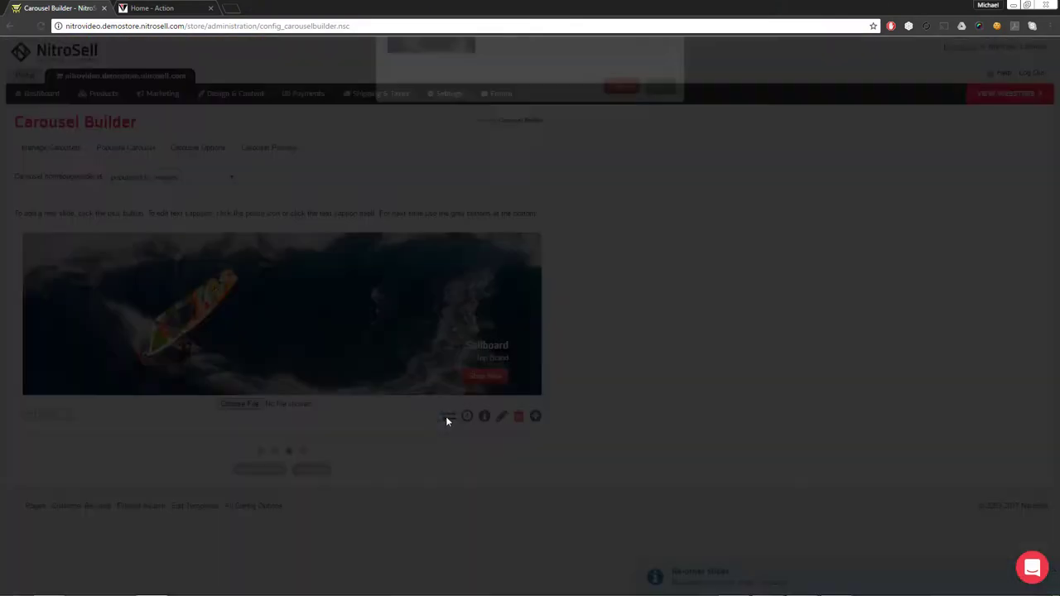
drag(567, 238, 561, 158)
click(665, 285)
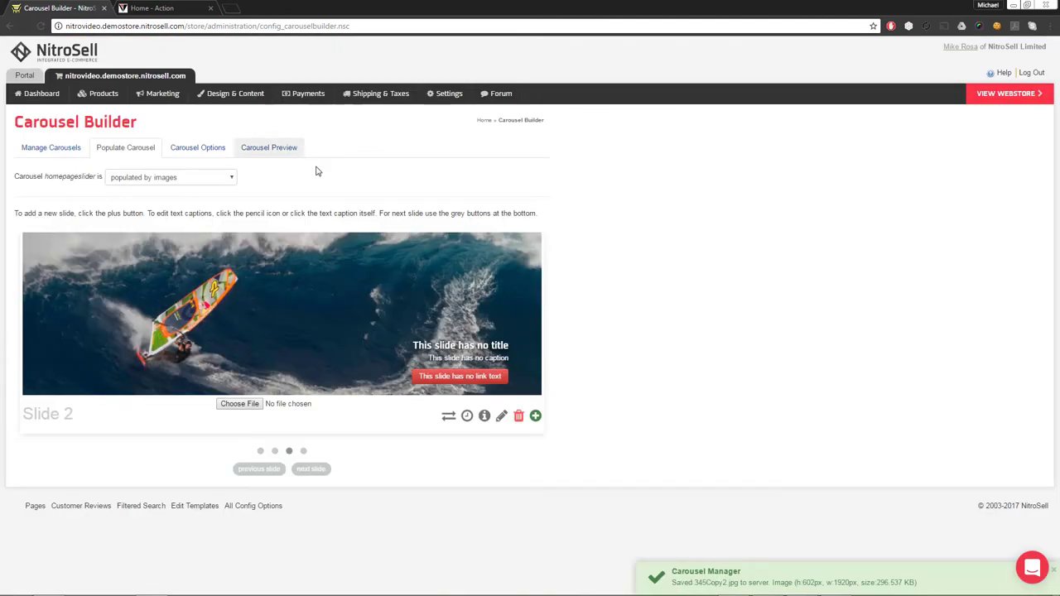
Caption the new slide Sailboard / Top Brand with a Shop Now button linking to '/'.
click(457, 379)
click(449, 145)
text(Sailboard)
key(Tab)
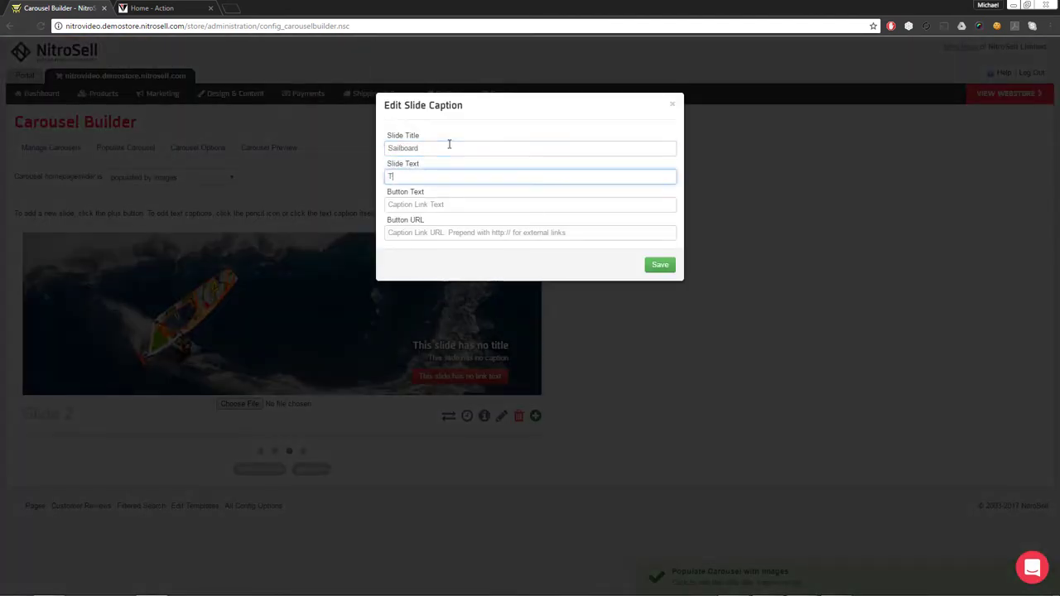
text(Top Brand)
key(Tab)
text(Shop Now)
key(Tab)
text(/)
click(661, 265)
Save the slider's Slide Speed of 400 and Transition Style of crossFade.
click(273, 148)
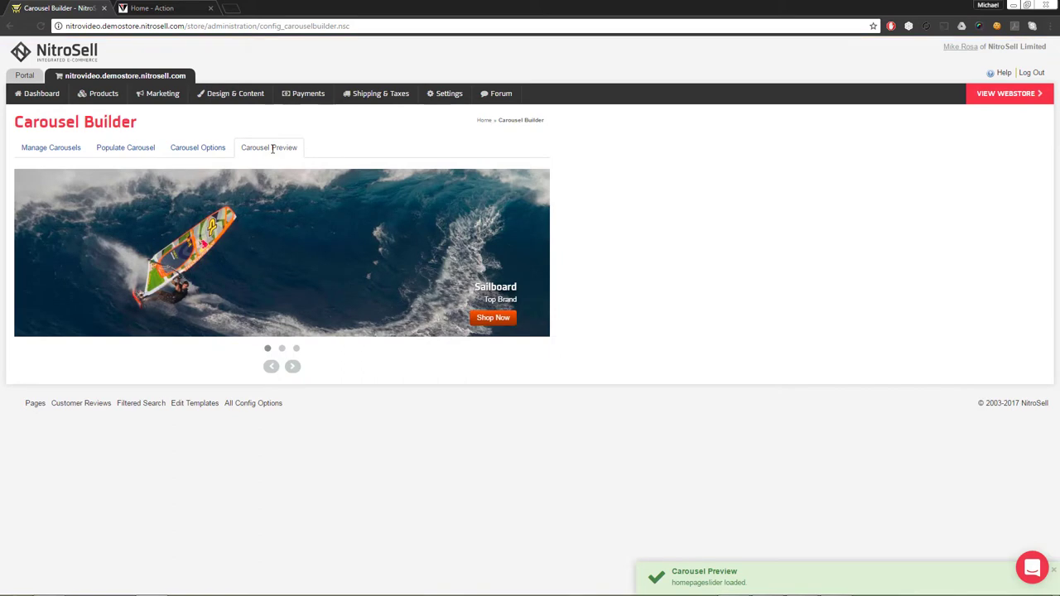
click(203, 148)
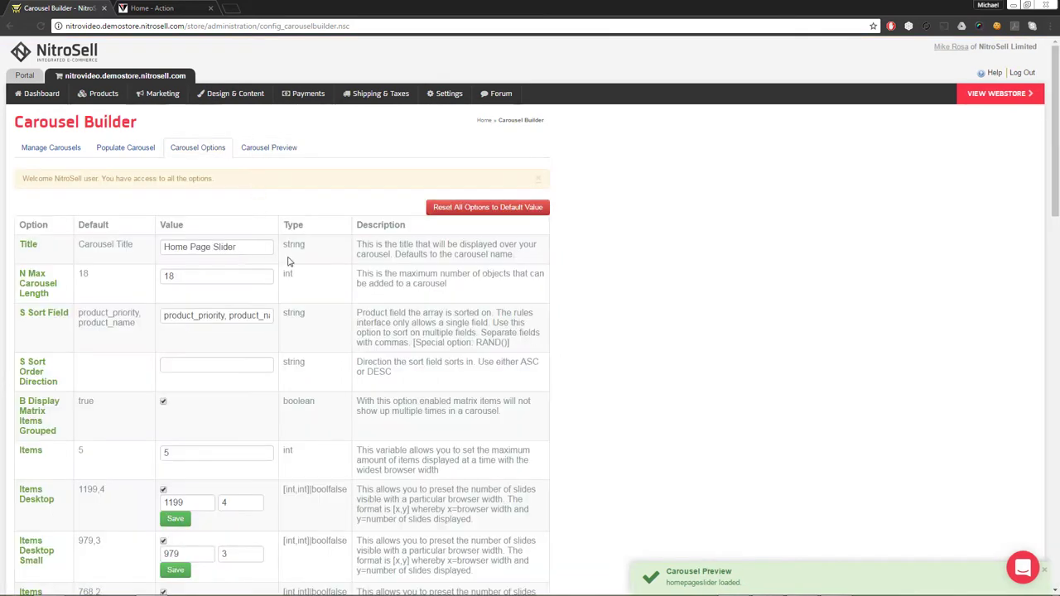
scroll(325, 271, down, 4)
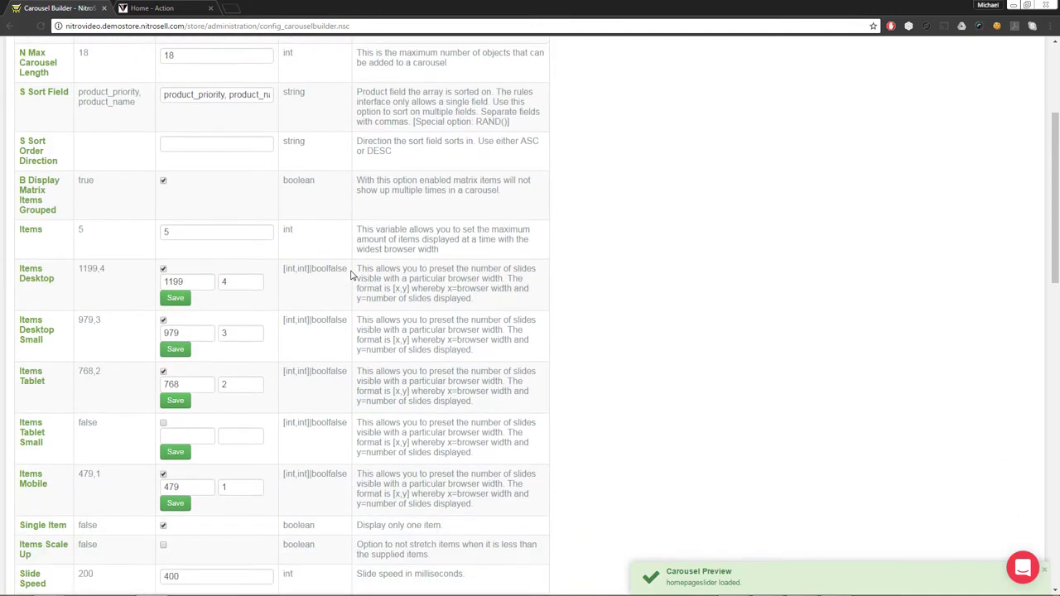
scroll(351, 275, down, 3)
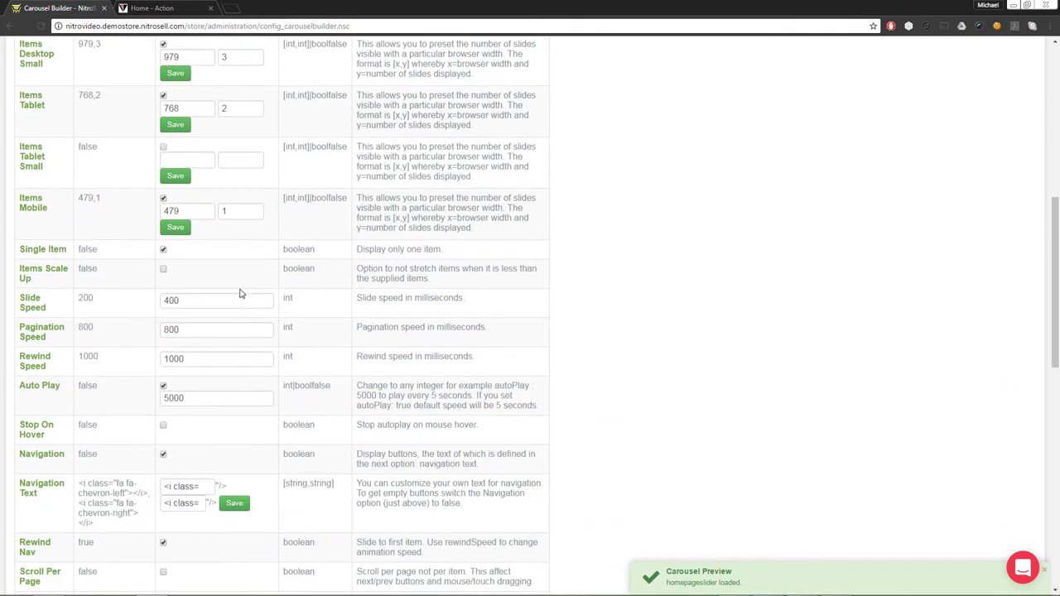
drag(186, 304, 140, 300)
scroll(216, 350, down, 5)
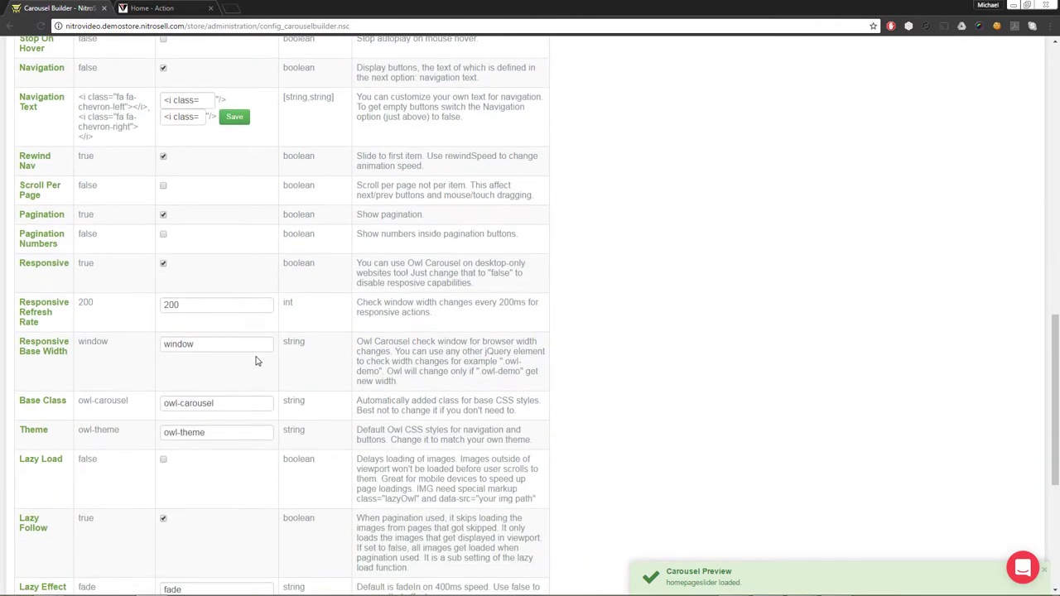
scroll(257, 361, down, 4)
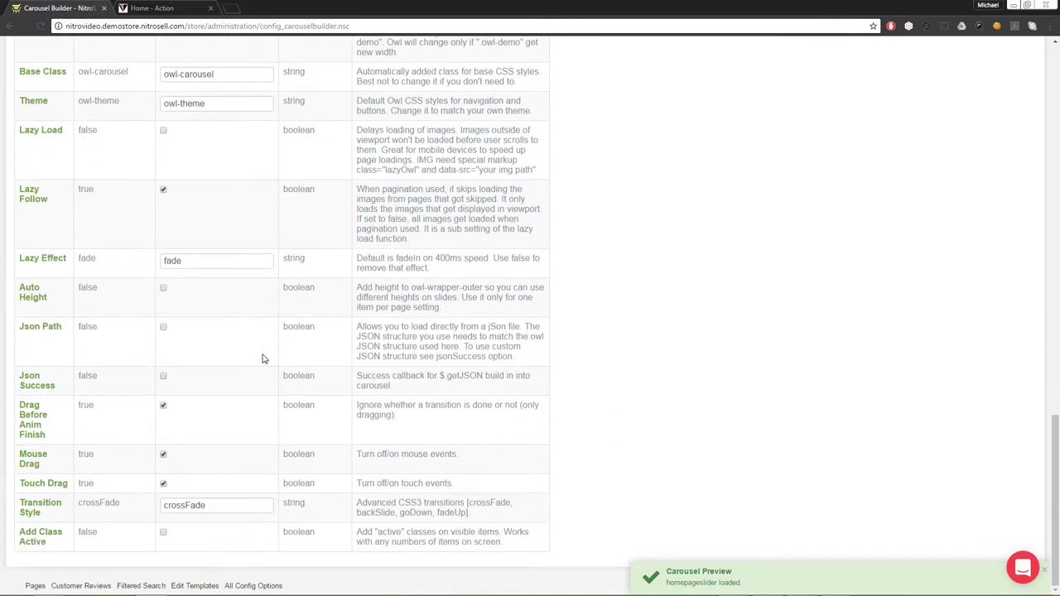
drag(215, 508, 150, 503)
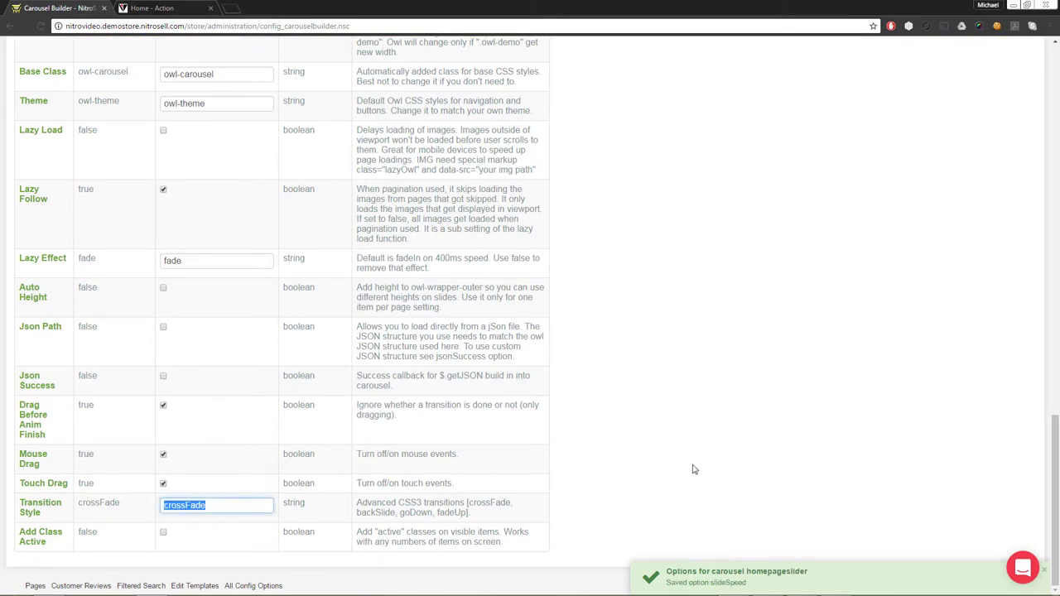
click(694, 470)
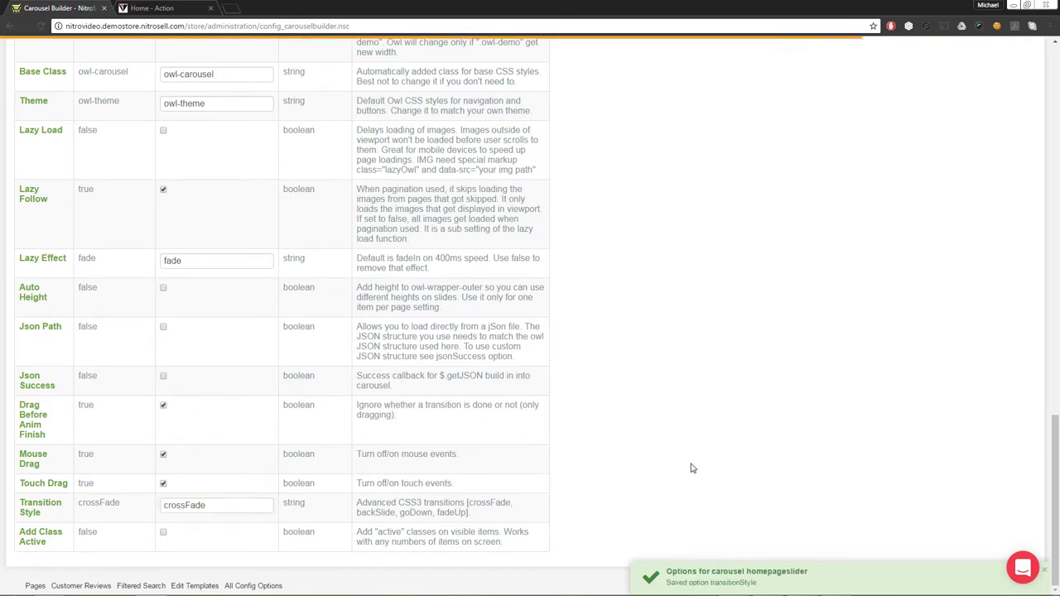
Preview the updated home page slider.
scroll(635, 299, up, 8)
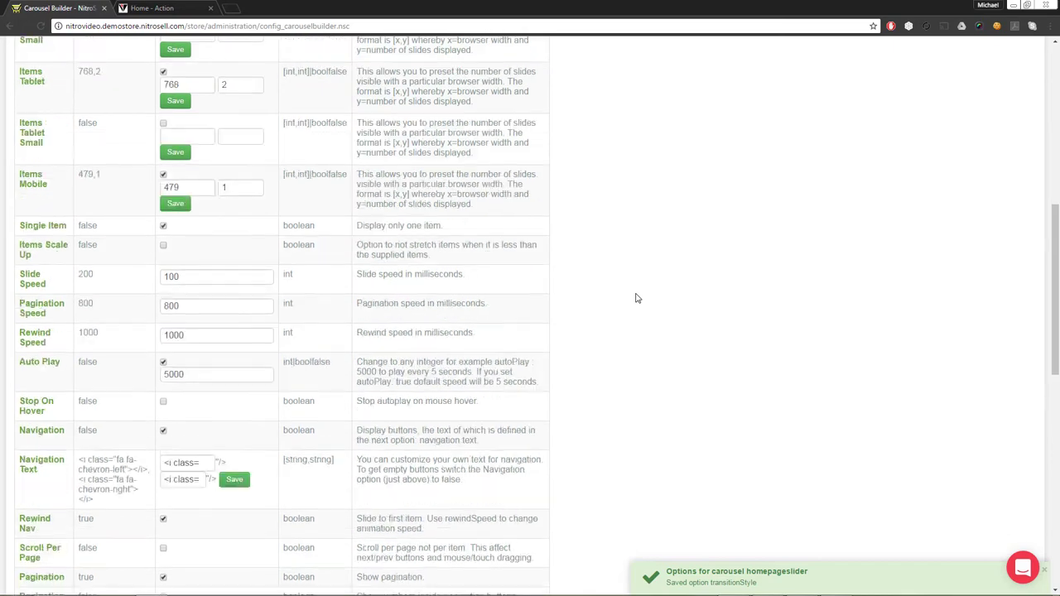
scroll(637, 298, up, 6)
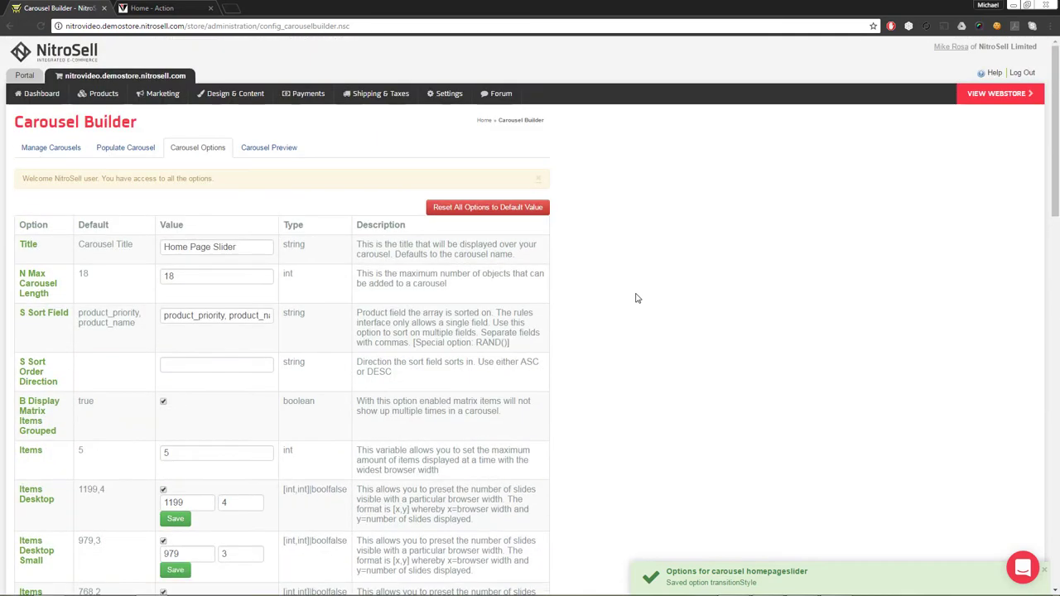
click(286, 148)
Check the Sailboard slide on the storefront, then select the newproduct (NEW) carousel.
click(149, 8)
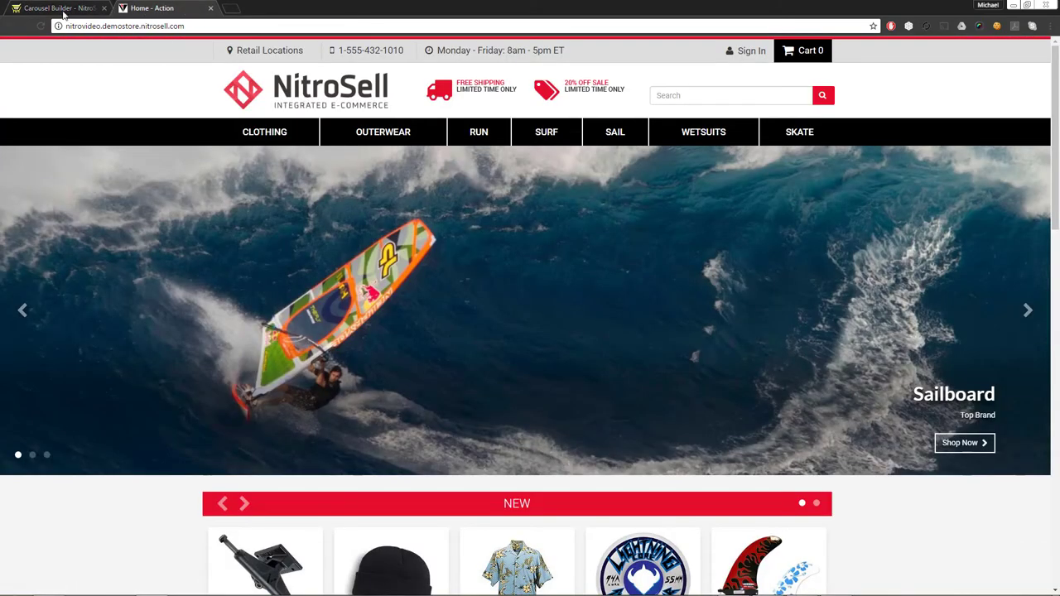
click(64, 8)
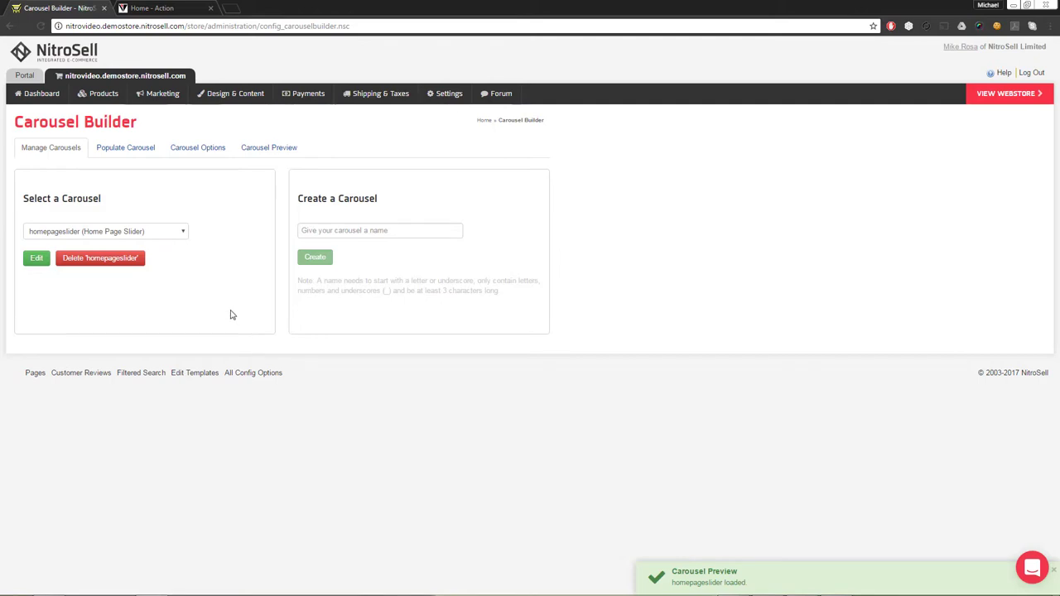
click(182, 234)
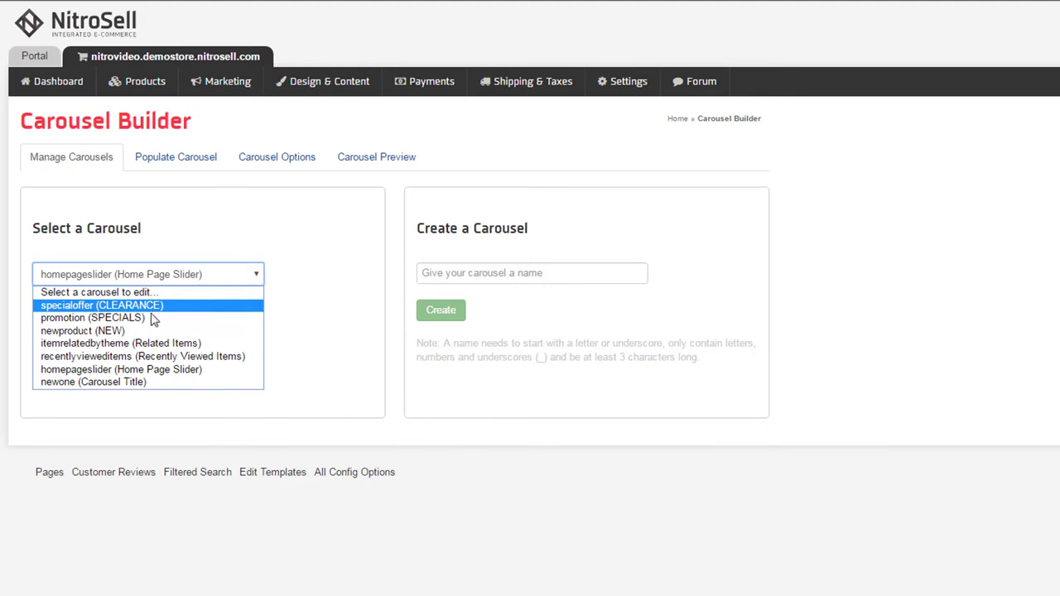
click(83, 331)
Add an Item Brand Is Equal To Bells rule, sorted Randomize ascending, limited to 10 items.
click(56, 318)
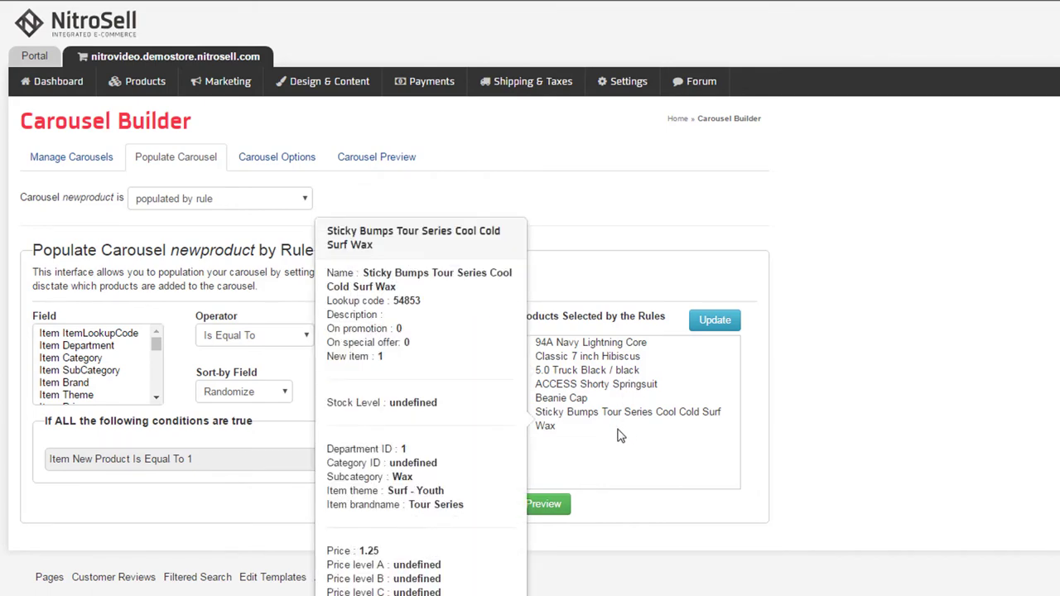
mouse_move(606, 346)
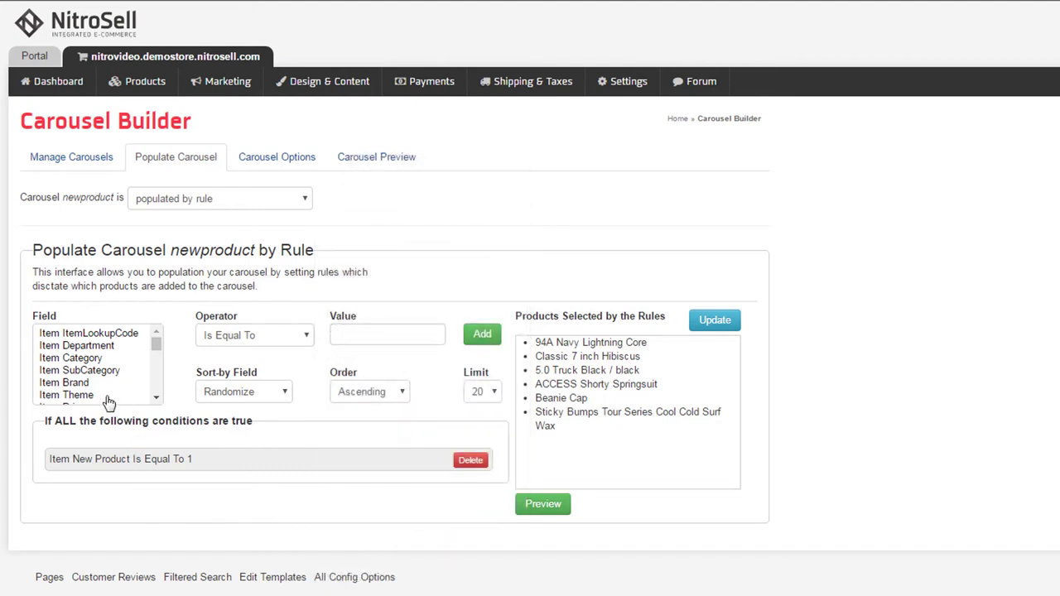
click(81, 383)
click(406, 336)
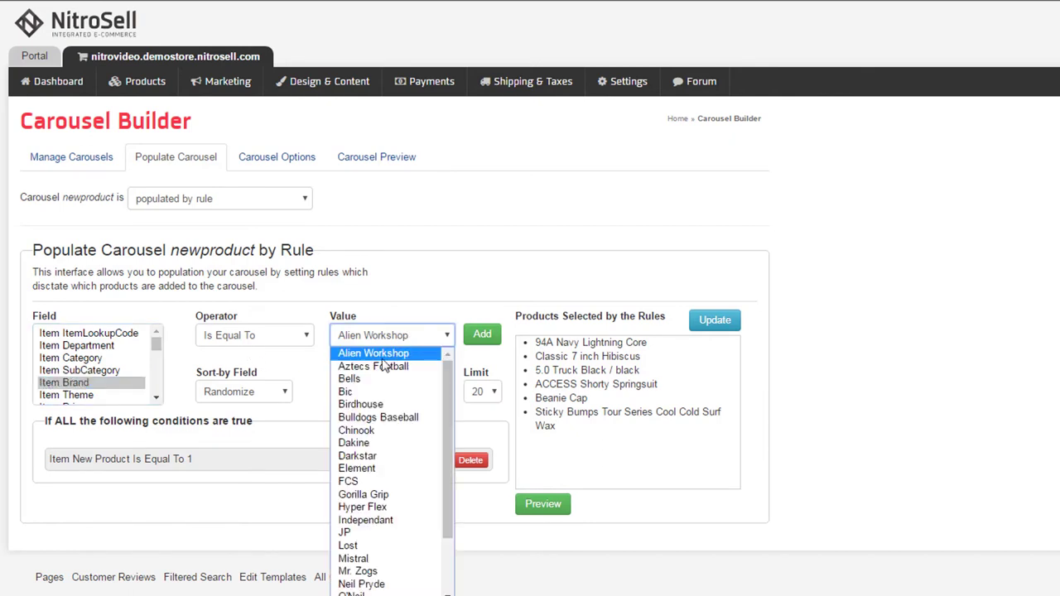
click(350, 378)
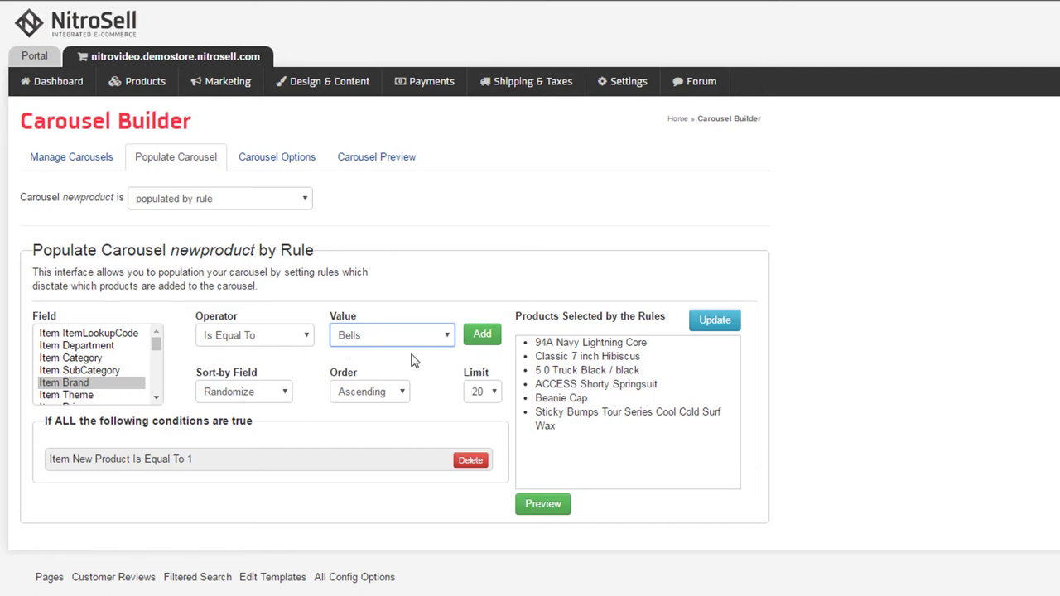
click(285, 396)
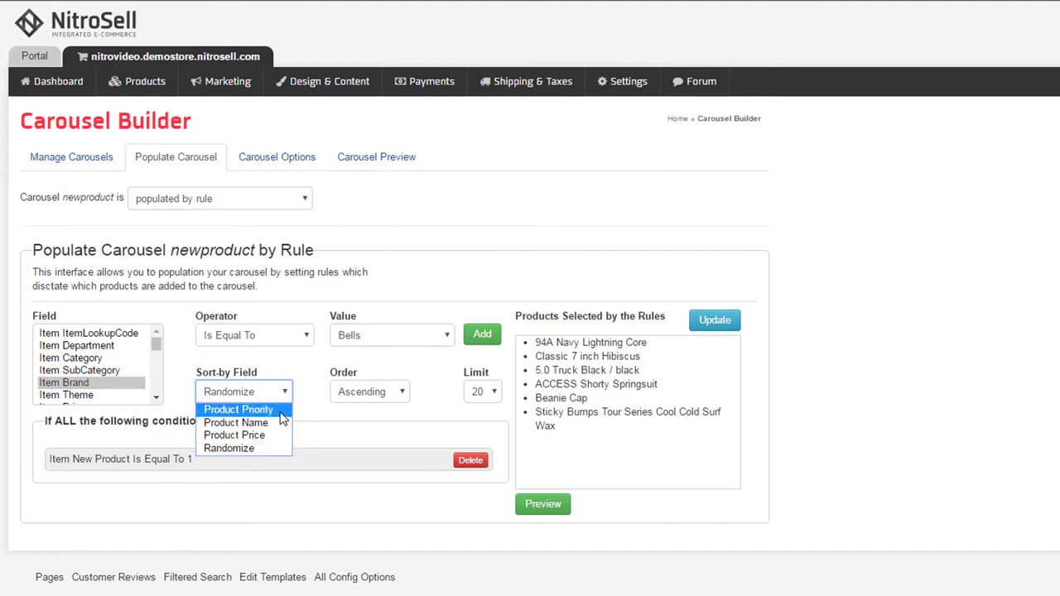
click(272, 450)
click(403, 395)
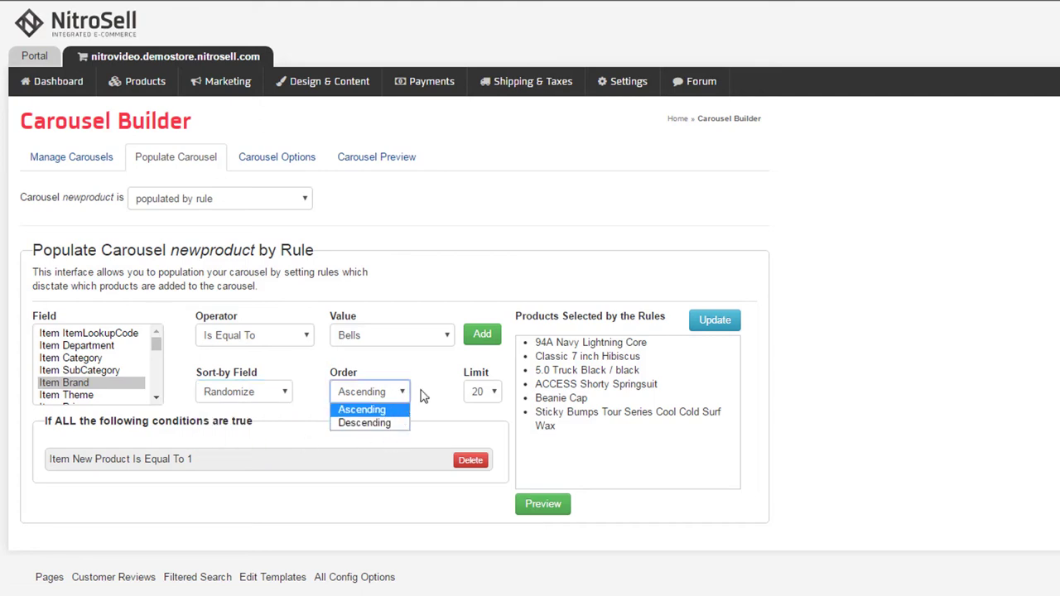
click(423, 391)
click(492, 395)
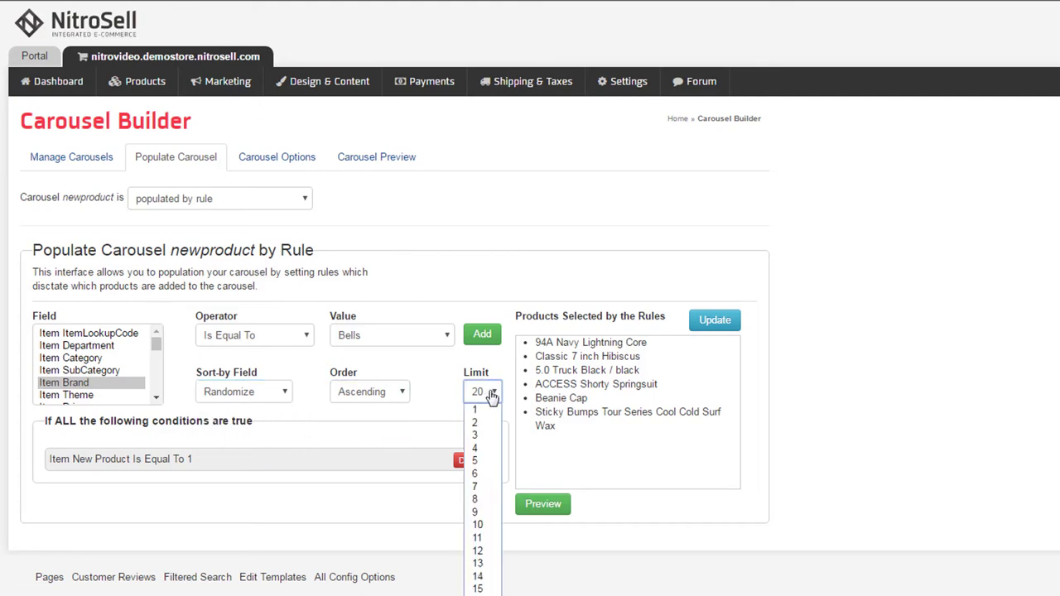
click(497, 526)
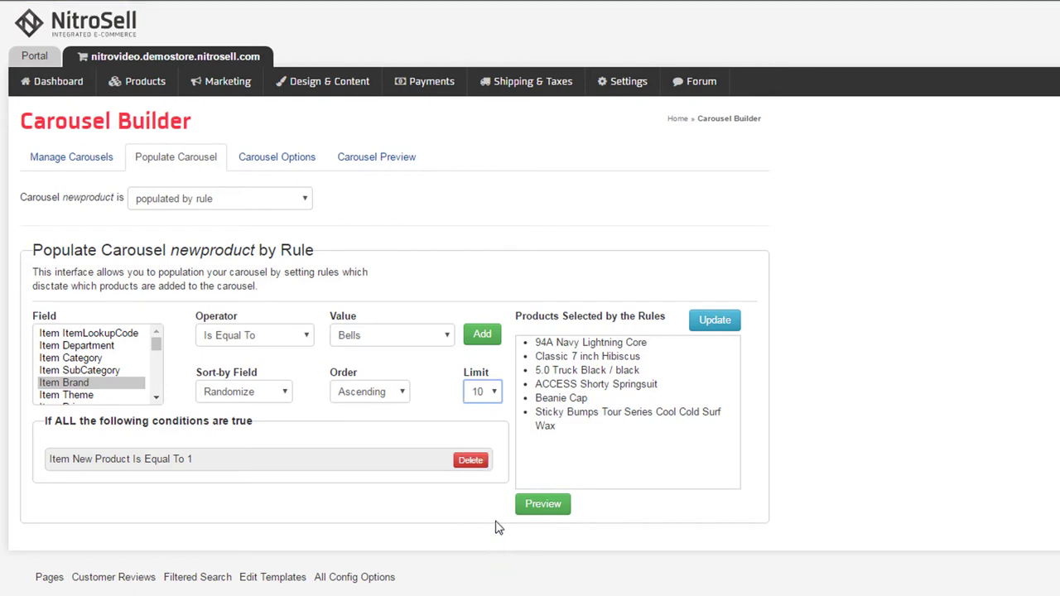
click(487, 337)
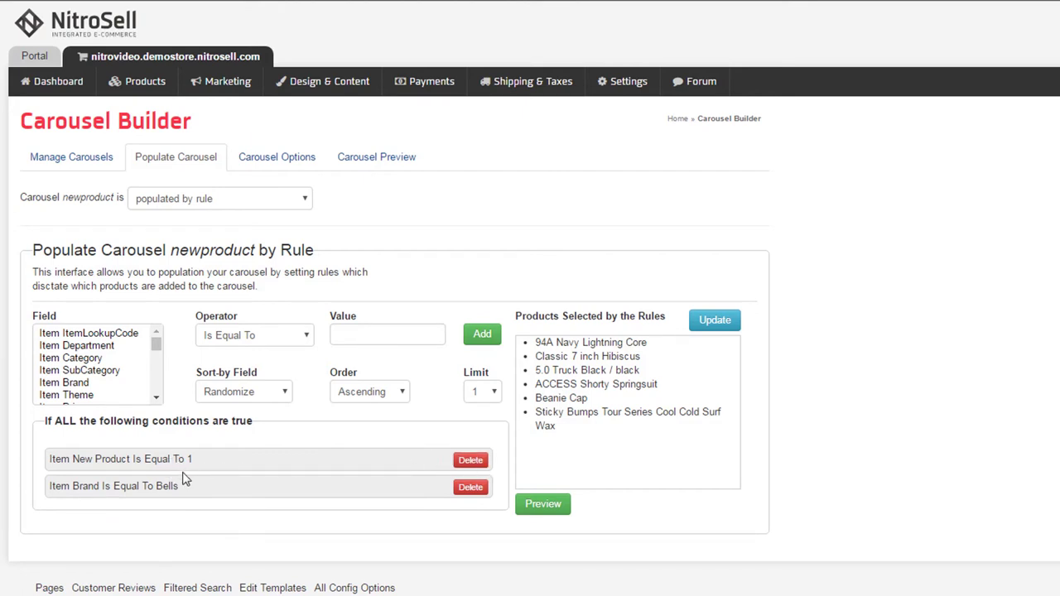
Restore Item New Product Is Equal To 1 as newproduct's only rule, deleting the Bells condition.
drag(41, 423, 281, 429)
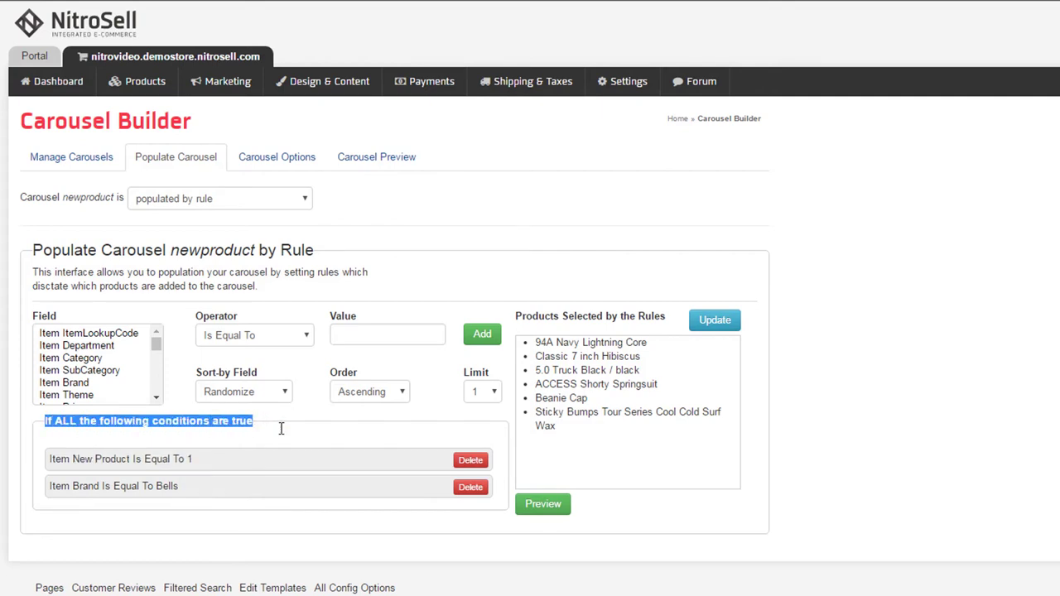
click(469, 461)
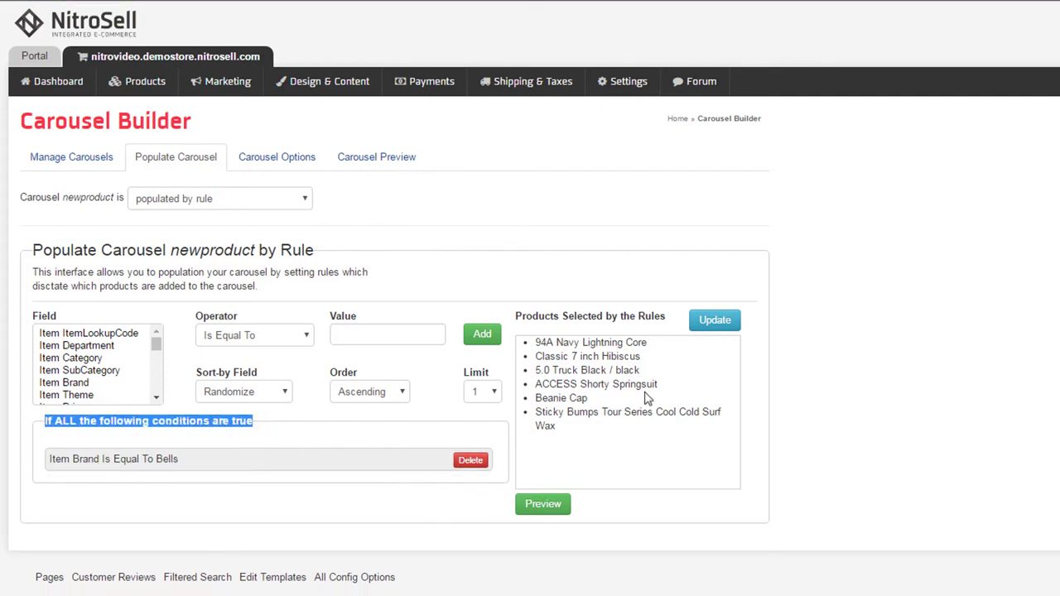
click(724, 327)
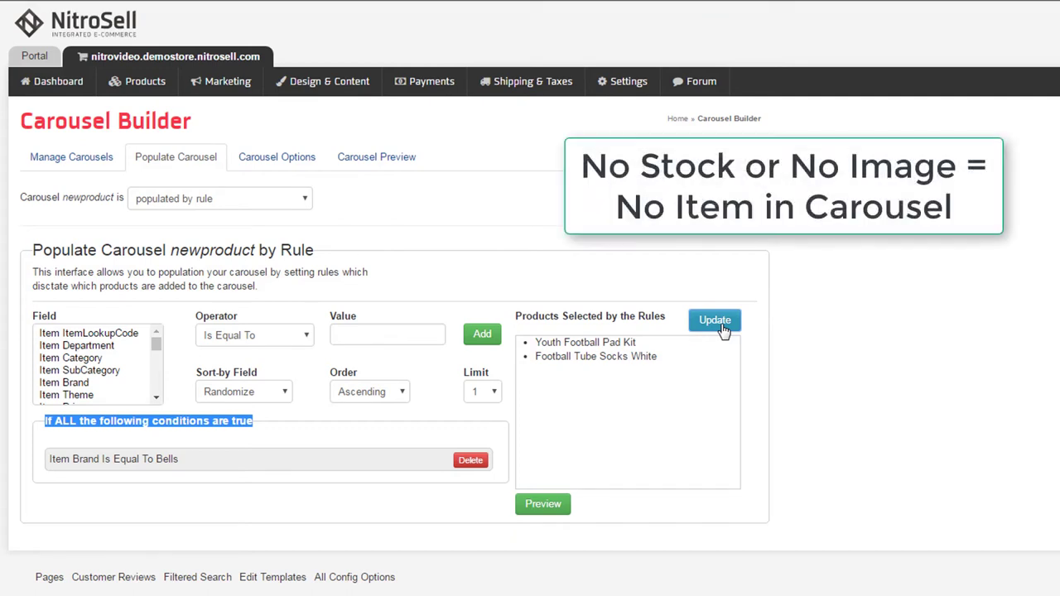
drag(155, 344, 160, 365)
click(123, 377)
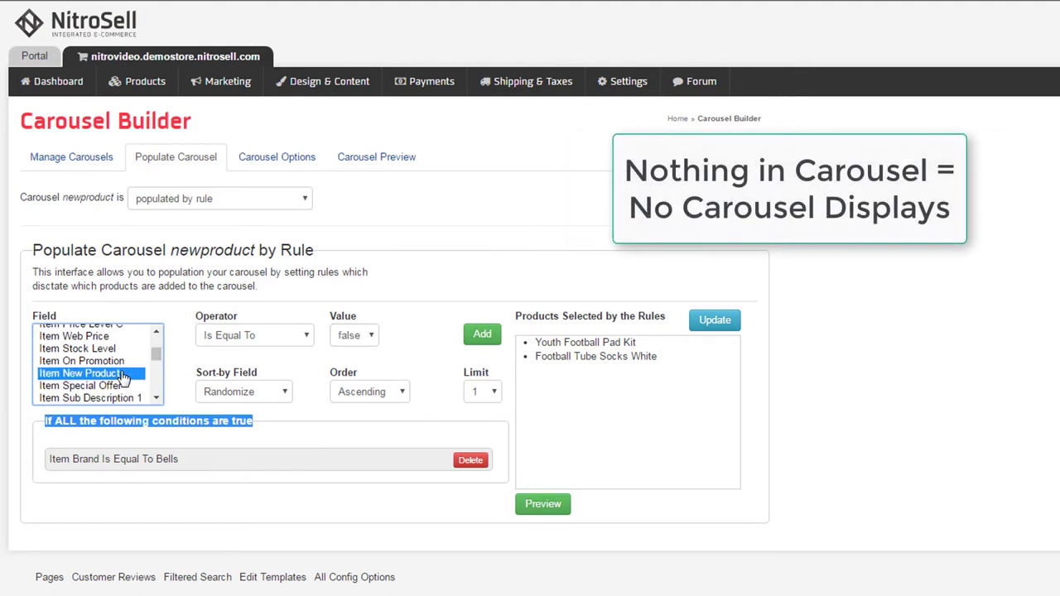
click(357, 335)
click(355, 371)
click(485, 338)
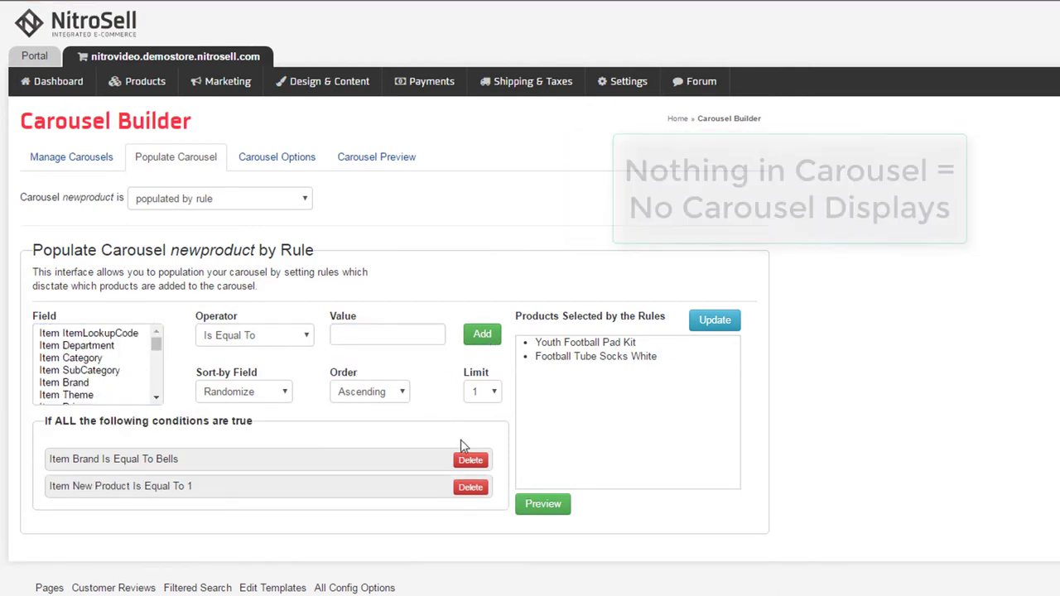
click(469, 459)
Refresh the product selection, then open the promotion carousel's population rules.
click(700, 323)
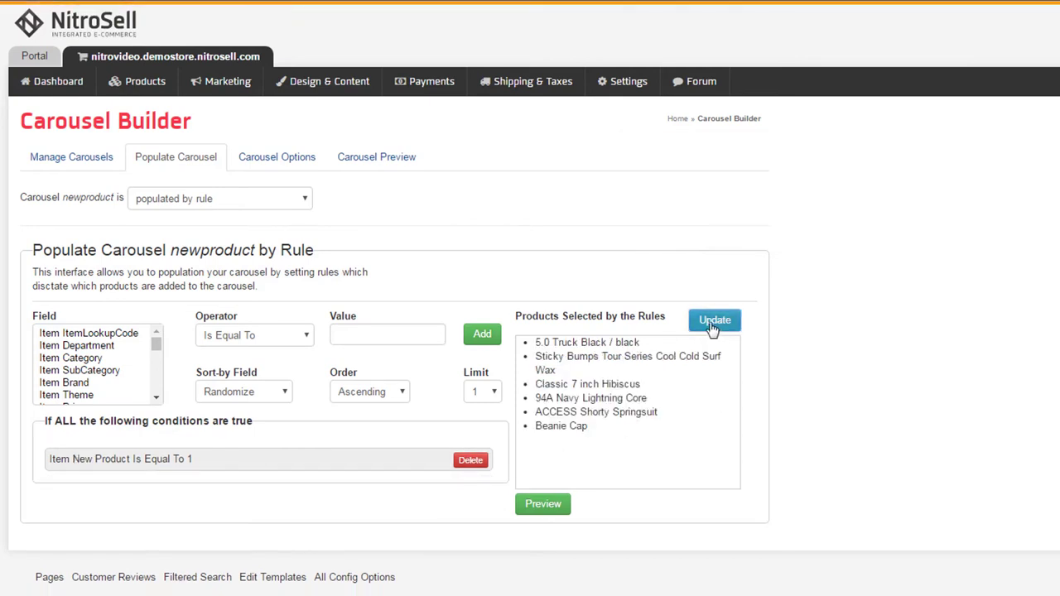
click(90, 160)
click(160, 274)
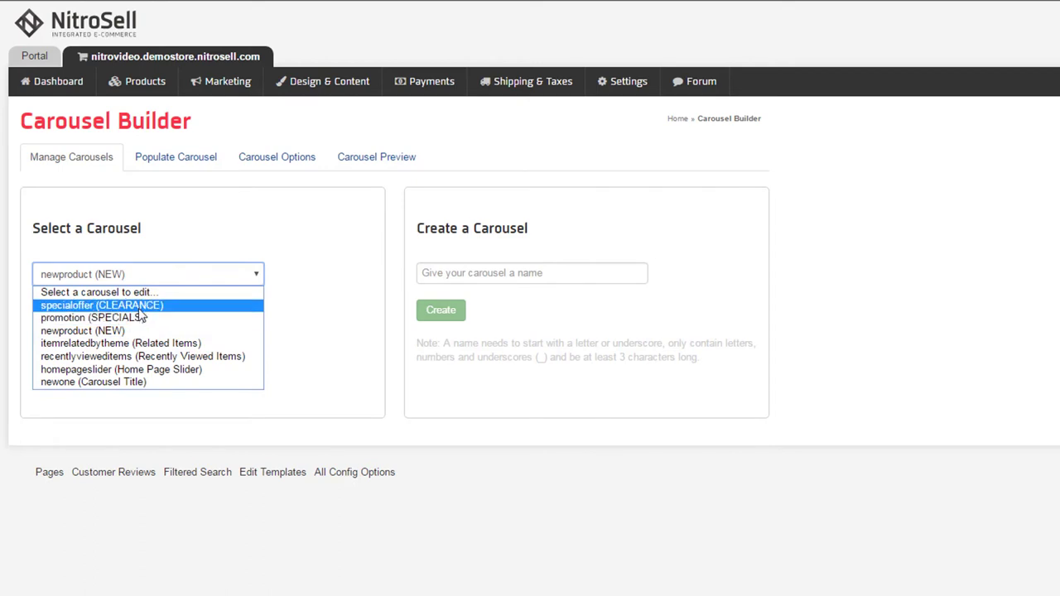
click(141, 318)
click(60, 314)
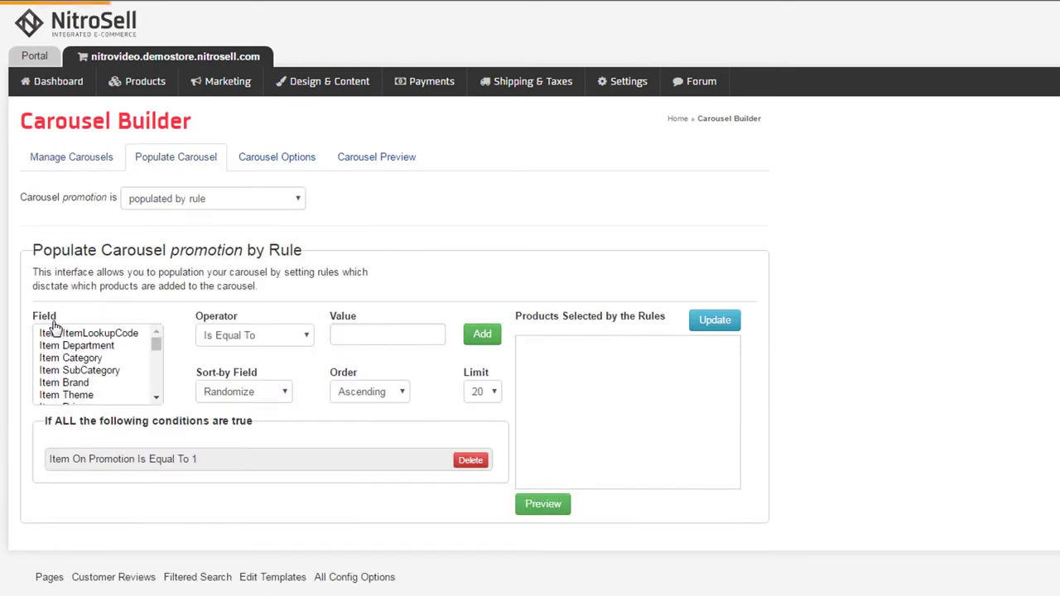
Review the itemrelatedbytheme carousel's Item Theme Is Equal To this-theme rule, then return to Manage Carousels.
click(86, 159)
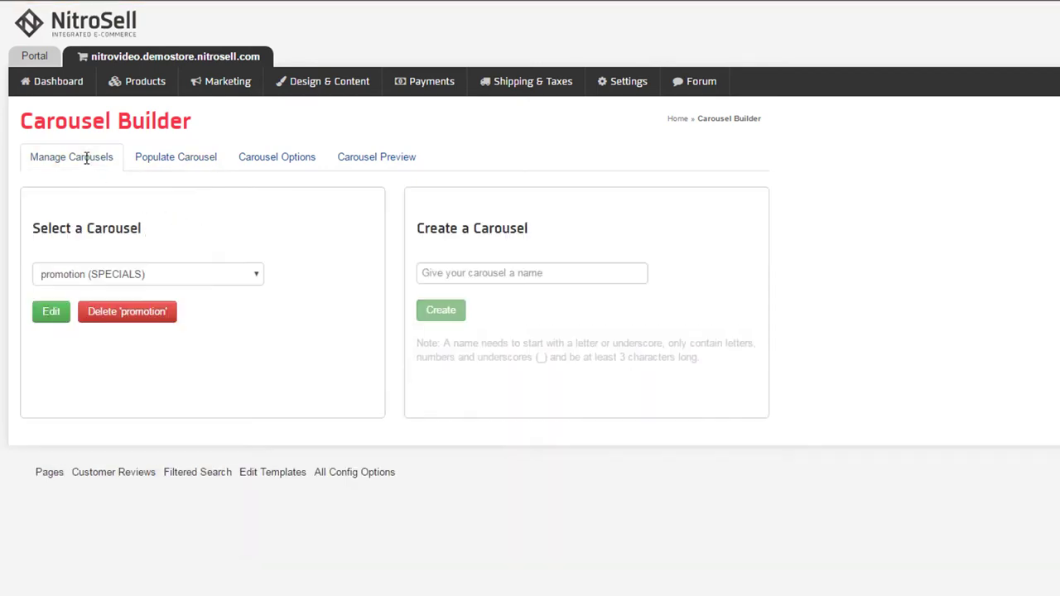
click(209, 282)
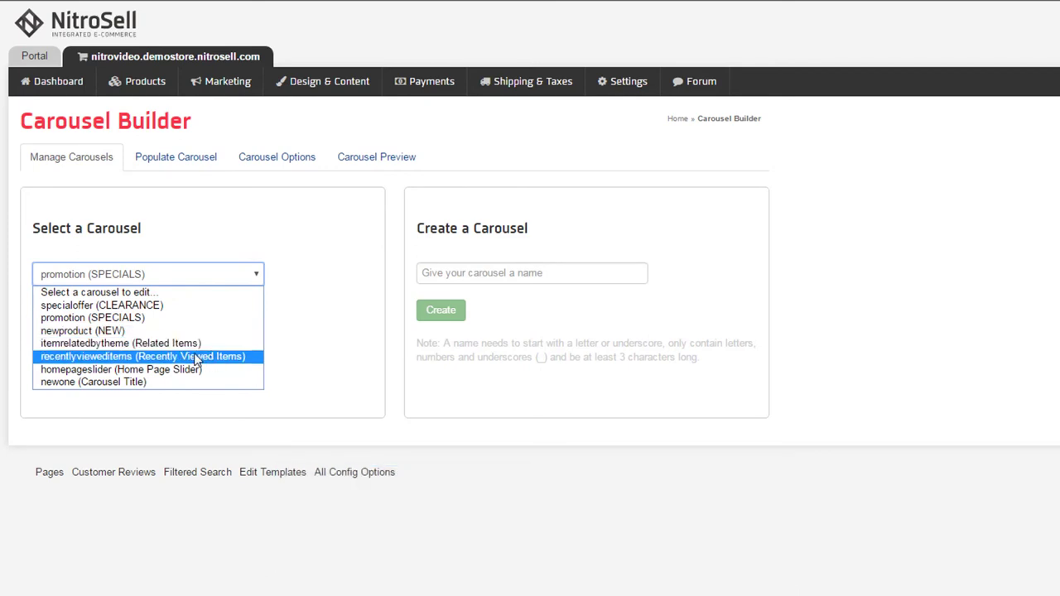
click(185, 345)
click(55, 318)
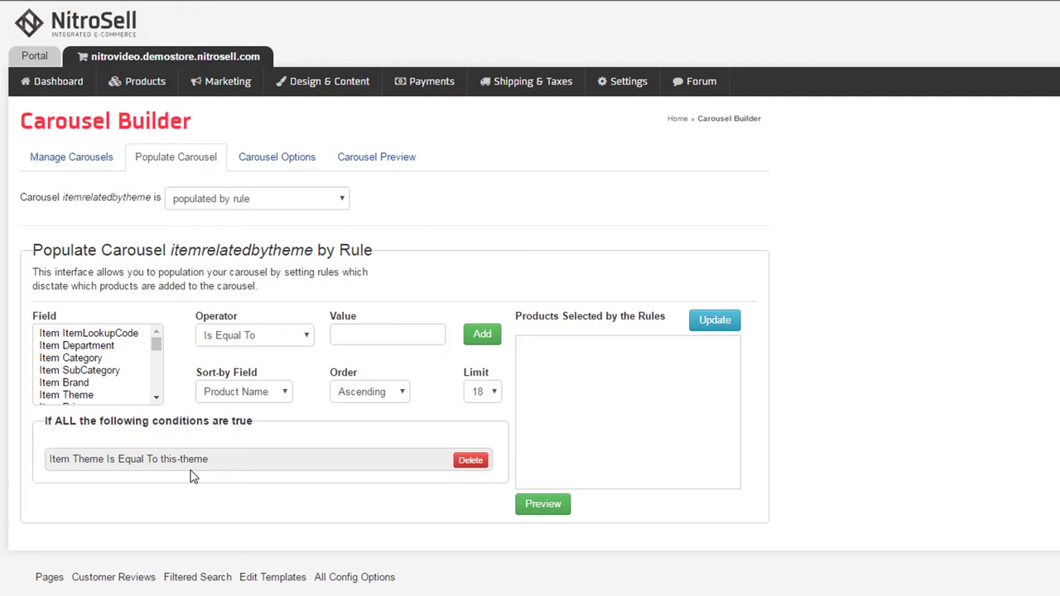
click(83, 170)
Switch the recentlyvieweditems carousel to 'populated by recently viewed items'.
click(93, 282)
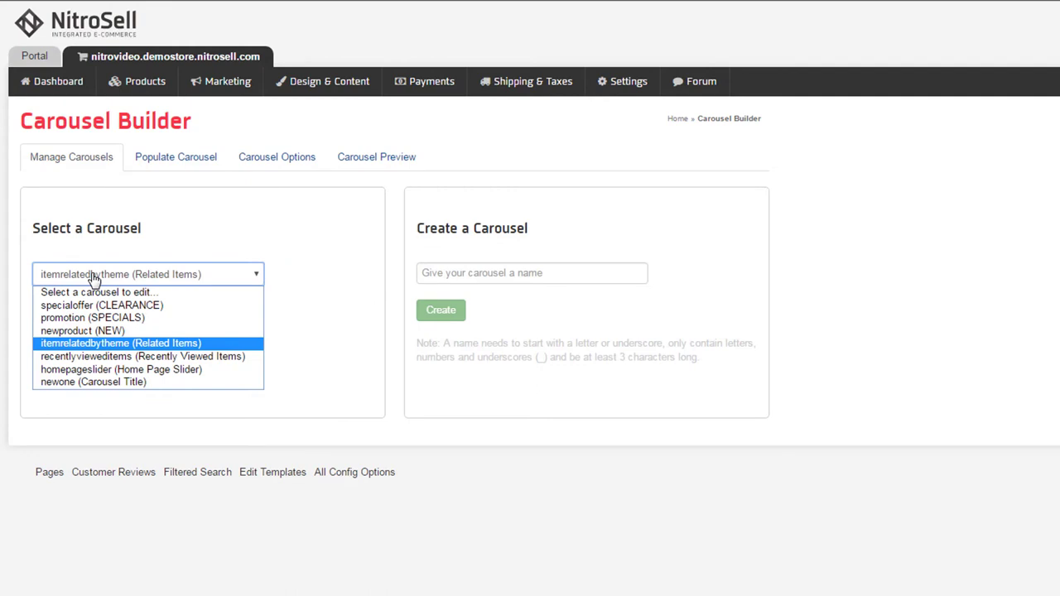
click(141, 356)
click(50, 314)
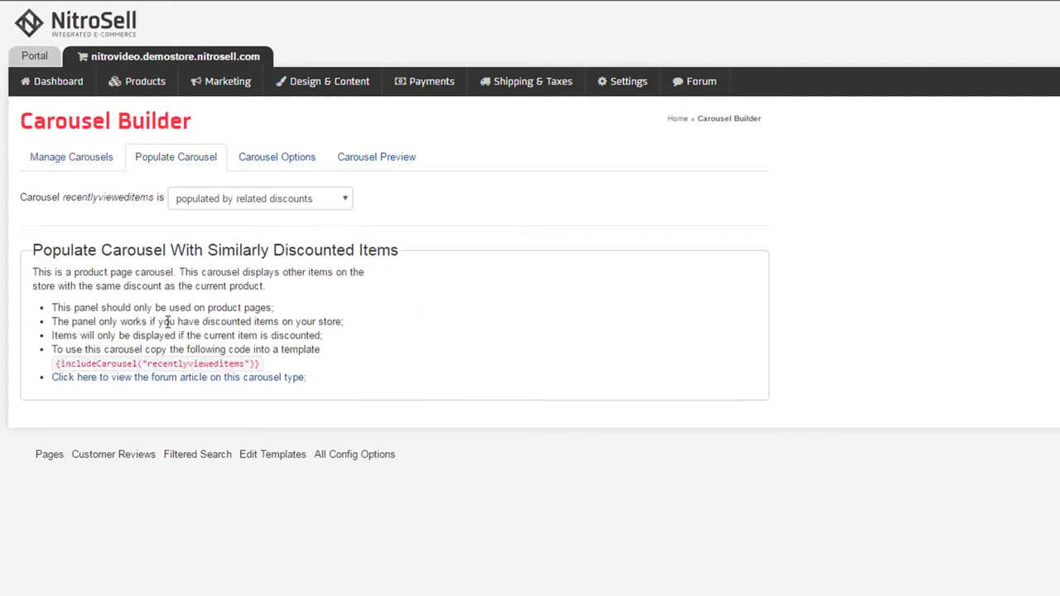
click(319, 204)
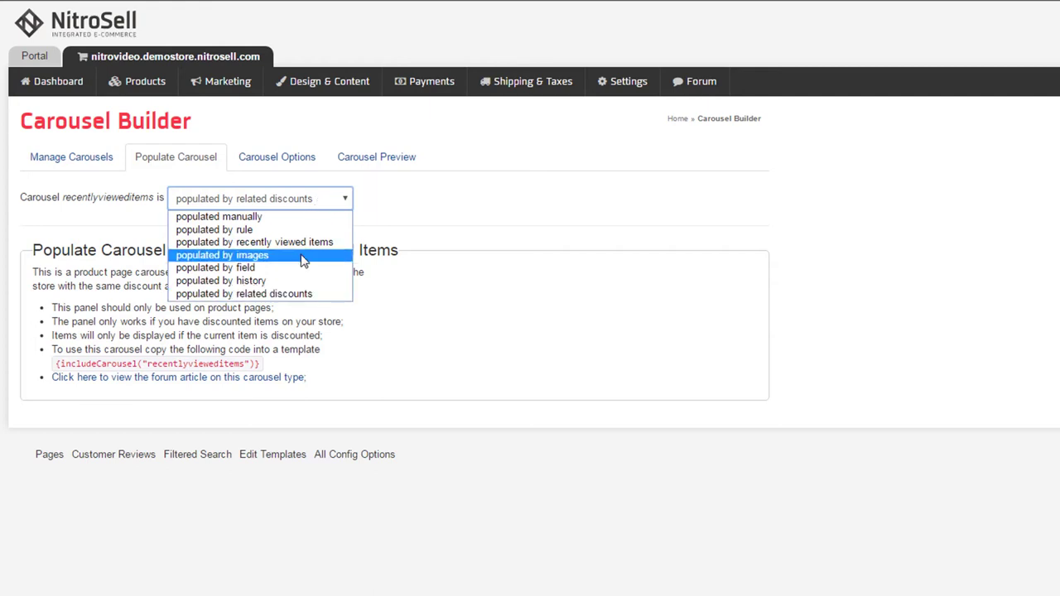
click(303, 243)
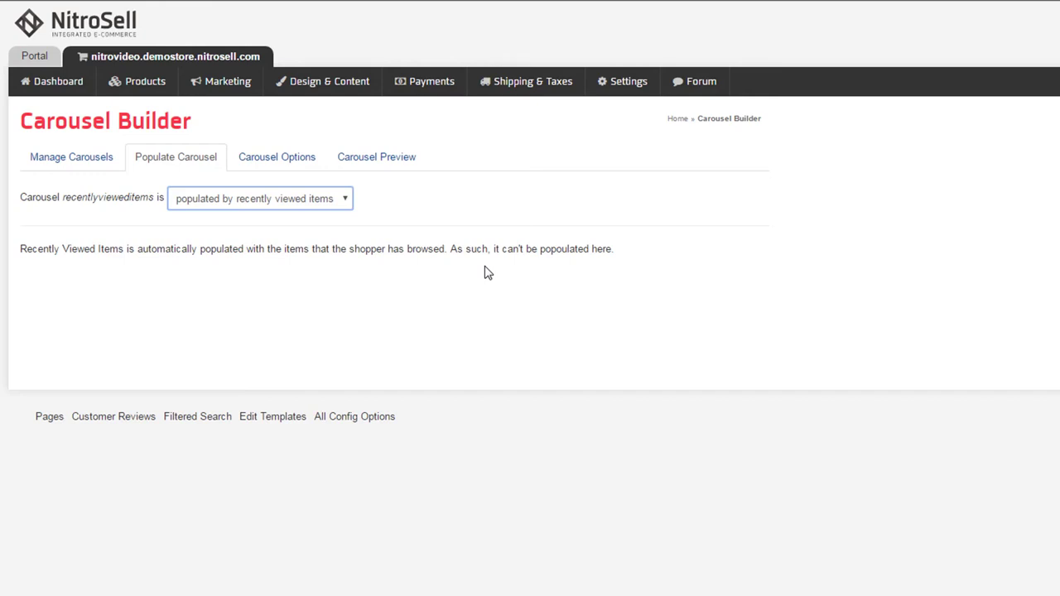
click(60, 159)
click(227, 276)
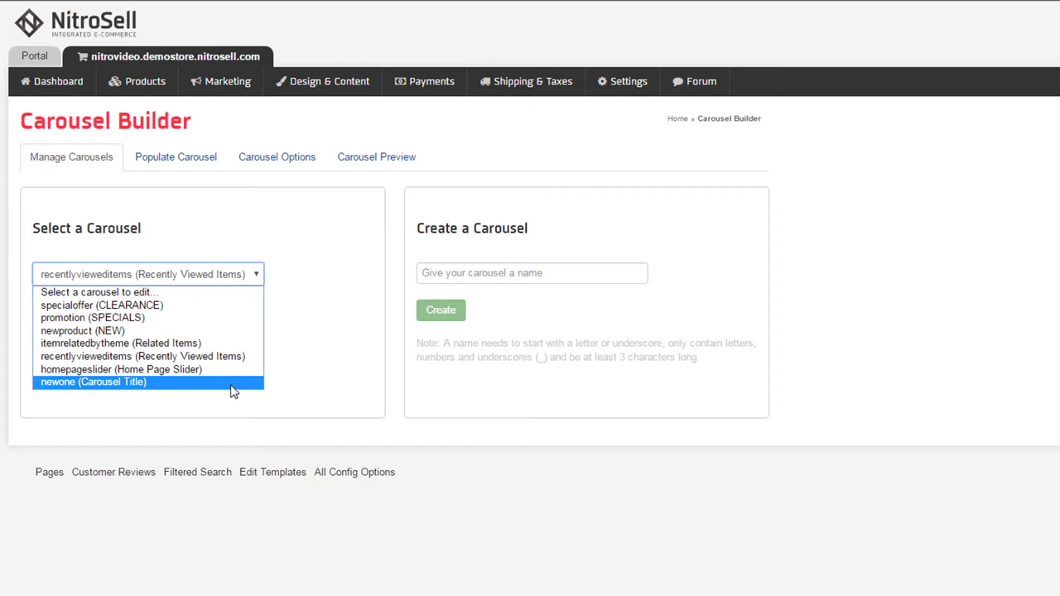
Create a new carousel named 'sale' and open its population settings.
click(281, 385)
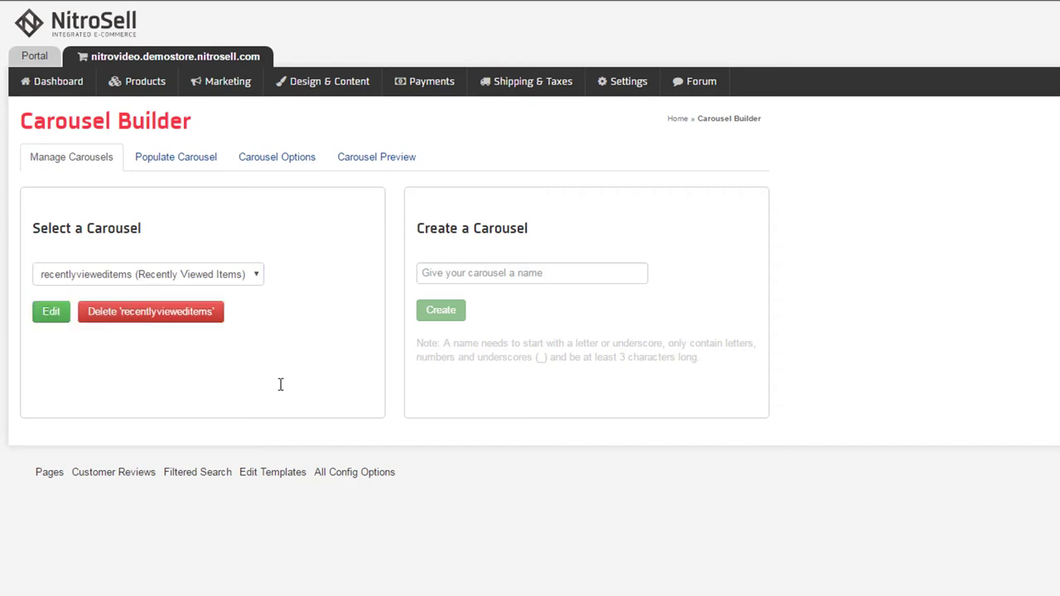
click(255, 279)
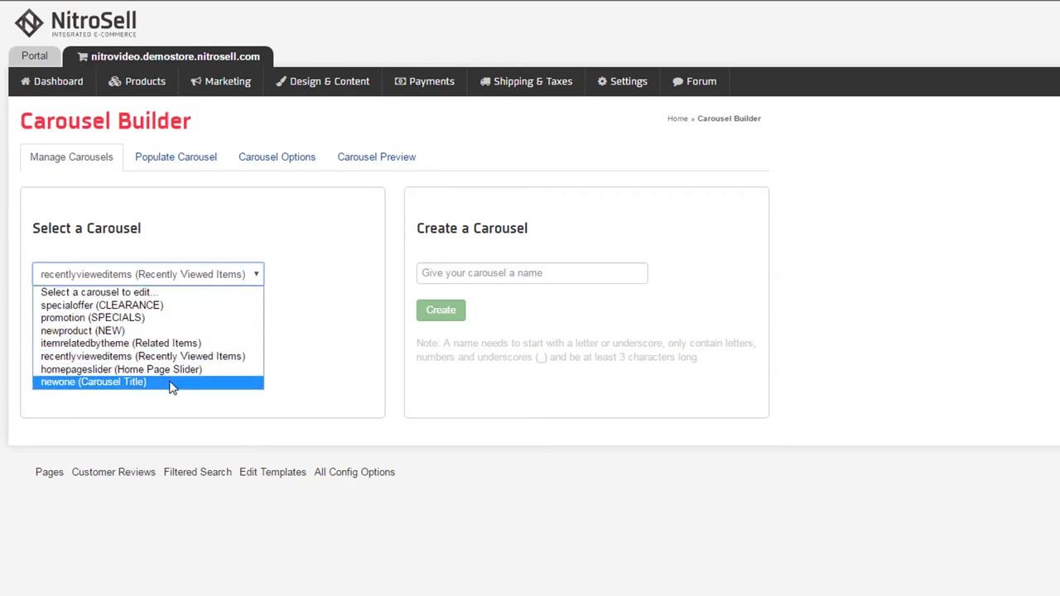
click(456, 275)
text(sale)
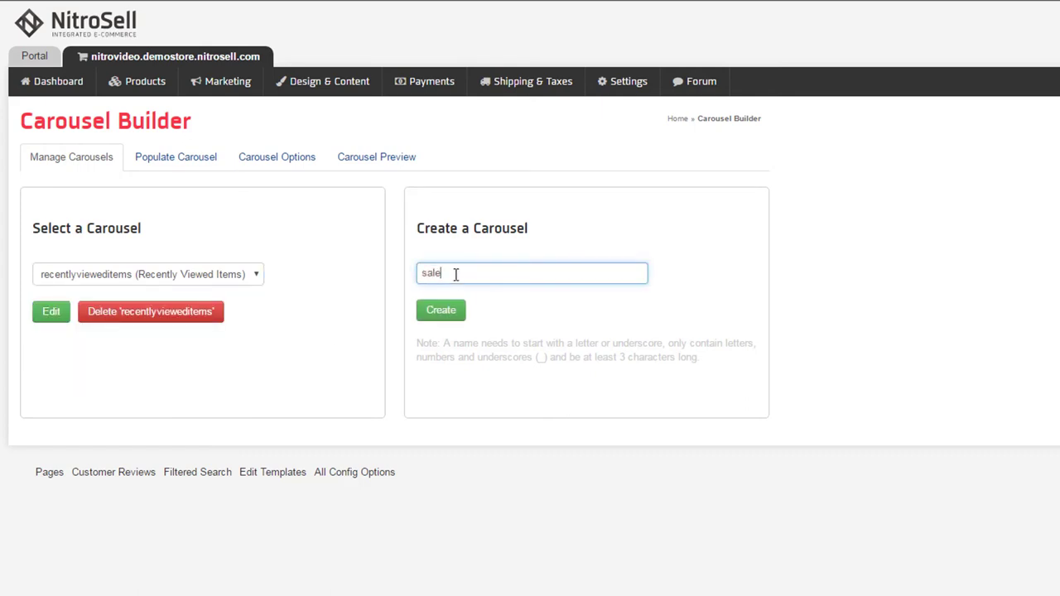
click(440, 316)
click(50, 313)
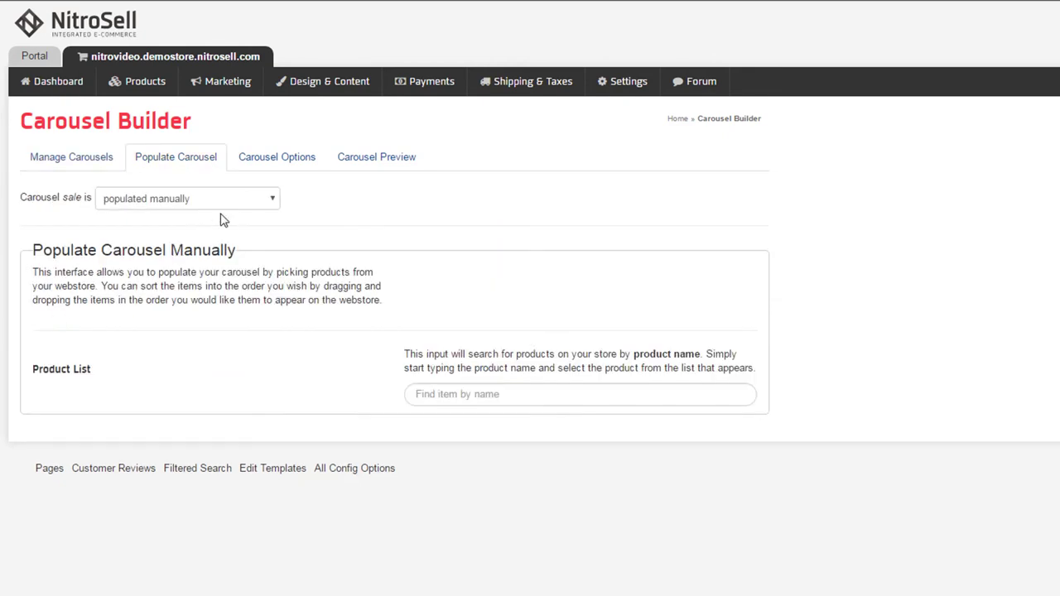
Add Far King - Great Surf Wax and Wave 79 via product searches 'wax' and 'sal'.
click(491, 396)
text(wax)
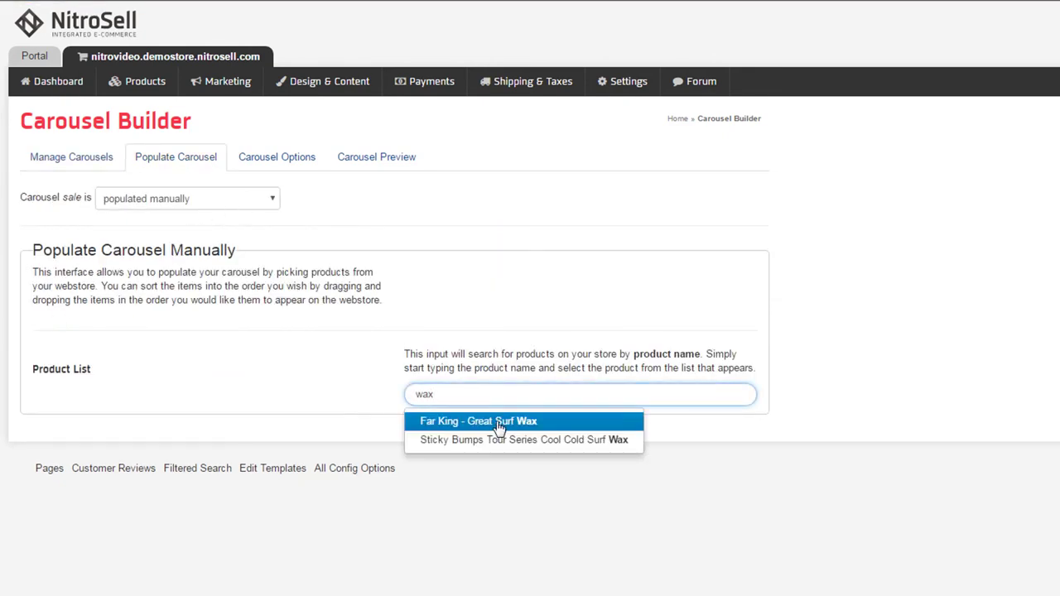
click(500, 424)
text(sa)
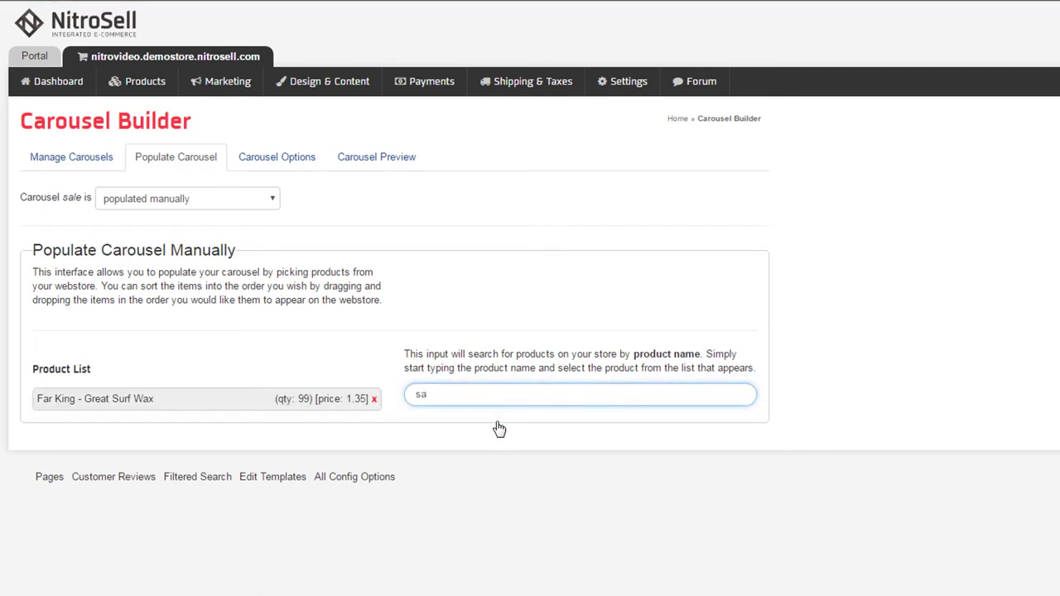
text(l)
click(453, 439)
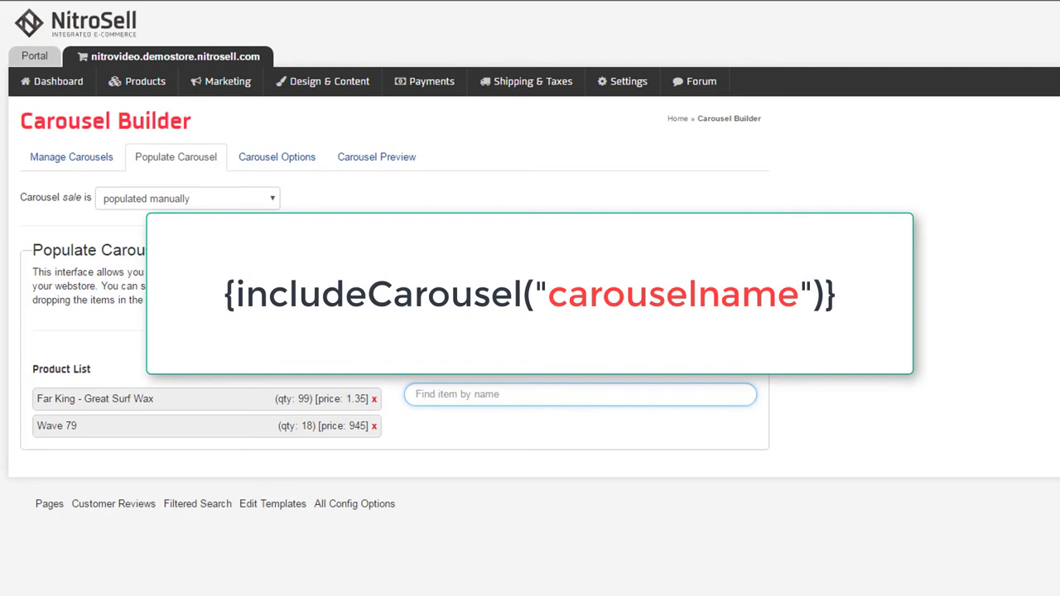
Paste {includeCarousel("sale")} on line 196 of the Header template and save it.
click(337, 83)
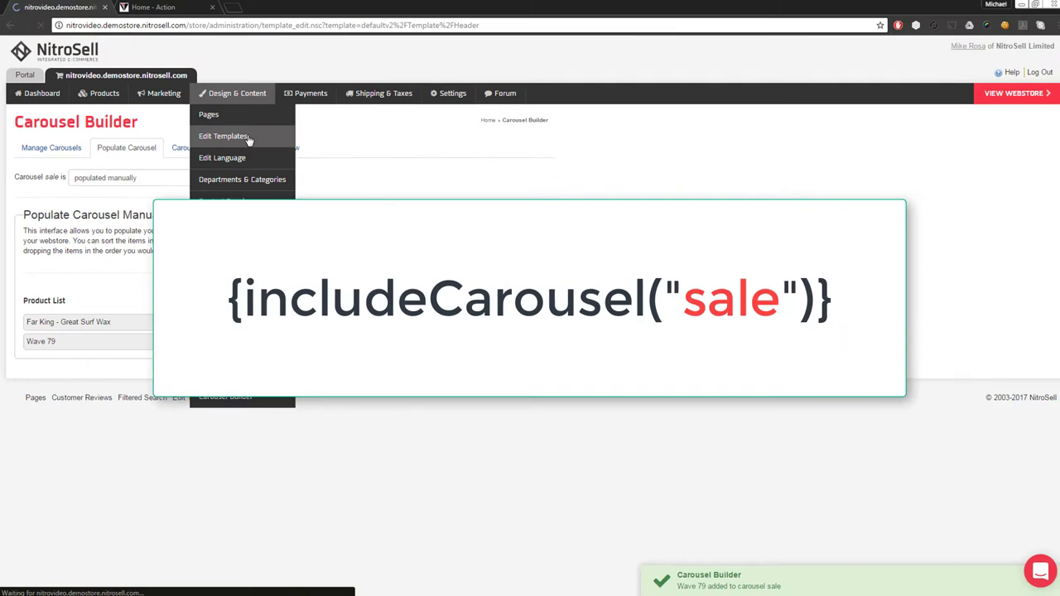
click(346, 146)
key(End)
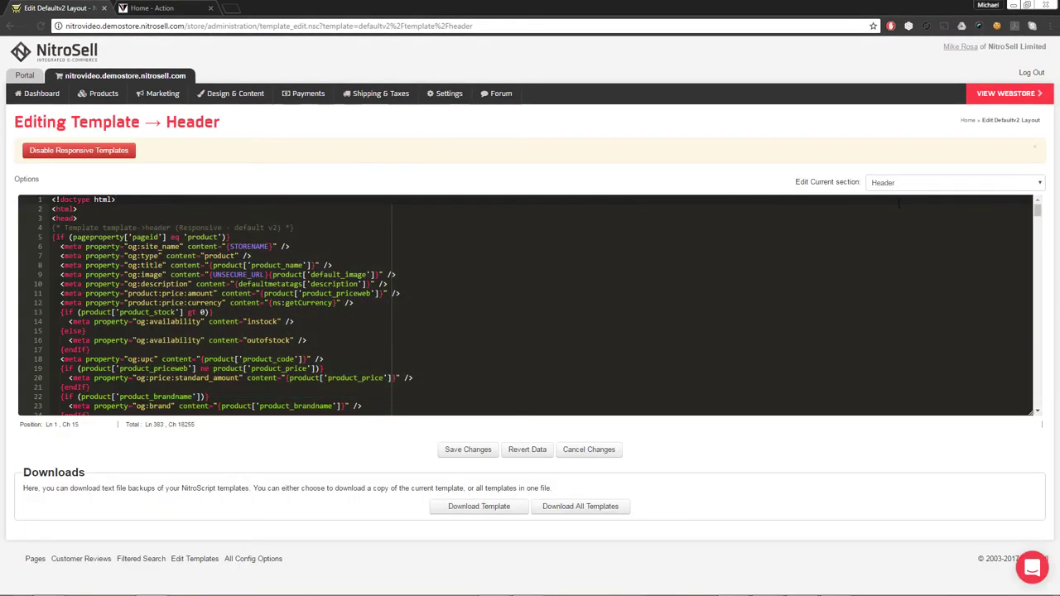
drag(1037, 213, 1007, 305)
drag(77, 217, 269, 384)
click(378, 329)
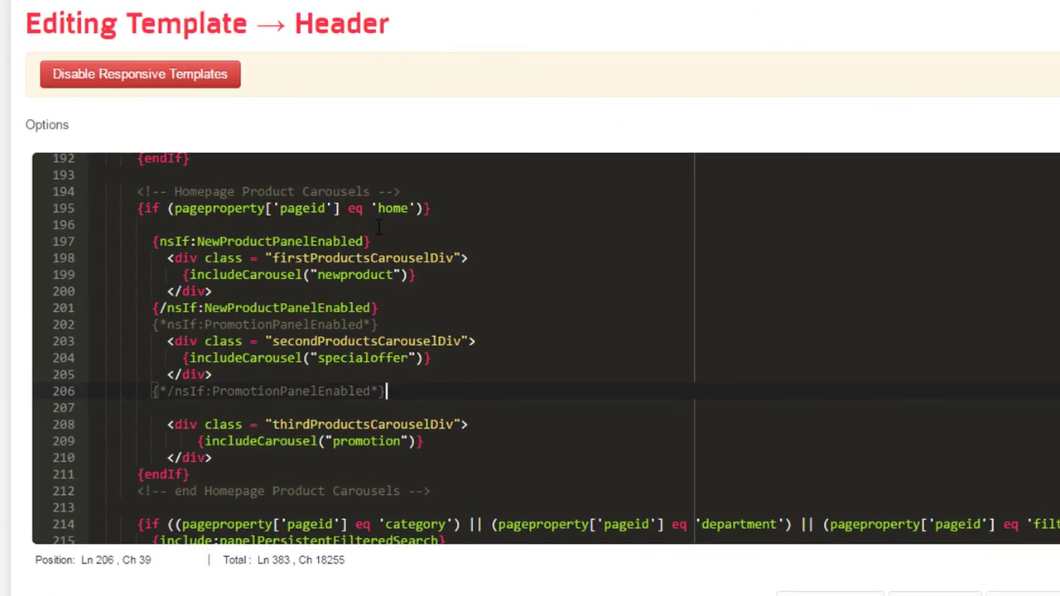
click(338, 225)
text({includeCarousel("sale")})
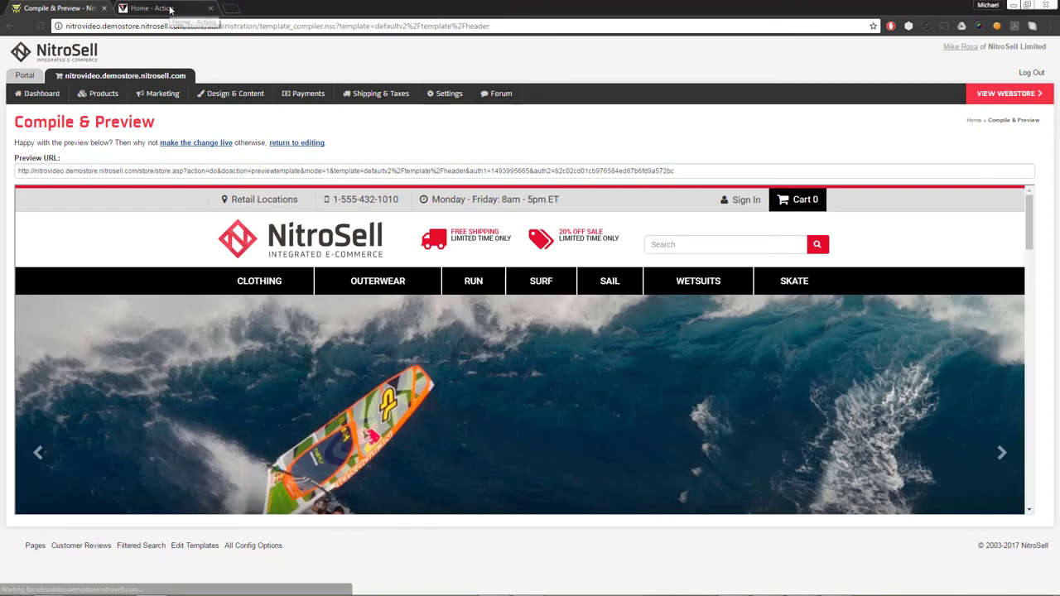
click(153, 8)
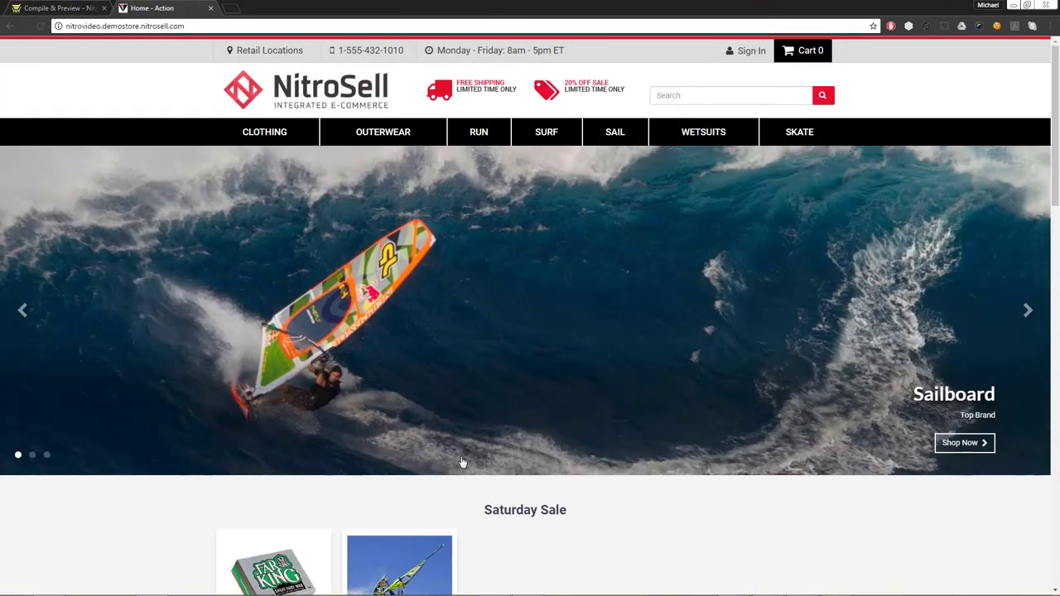
Check the Saturday Sale carousel on the homepage, then browse the SURF > Beach Bevs department.
scroll(483, 472, down, 2)
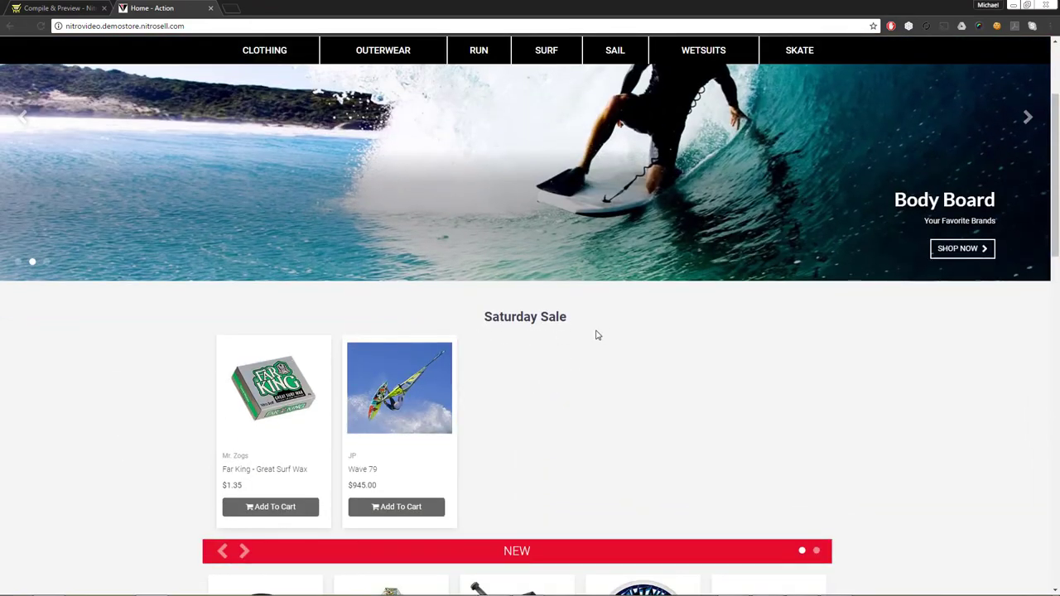
scroll(601, 333, up, 2)
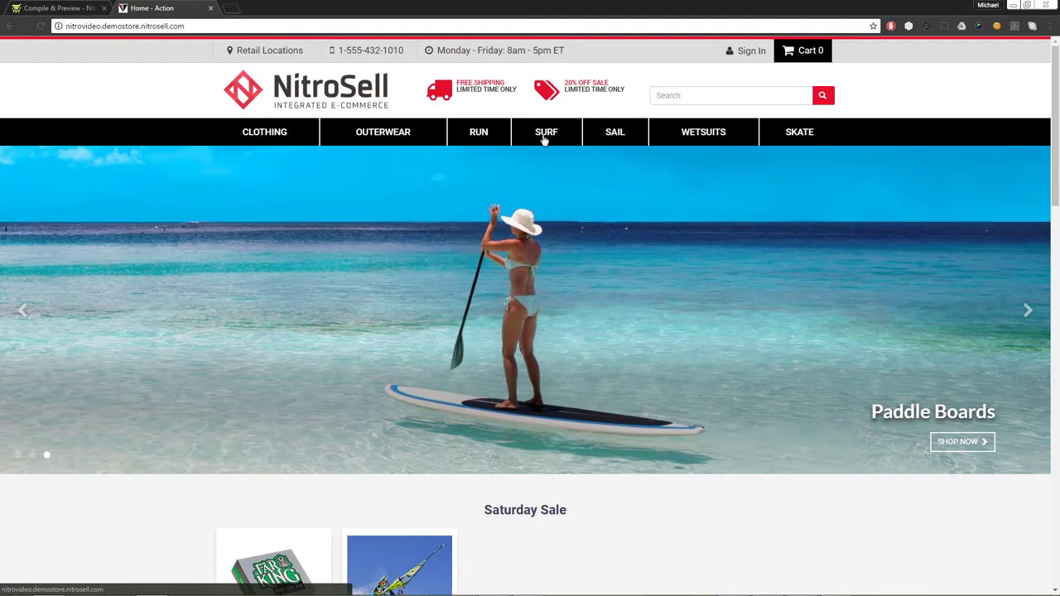
mouse_move(544, 141)
click(227, 214)
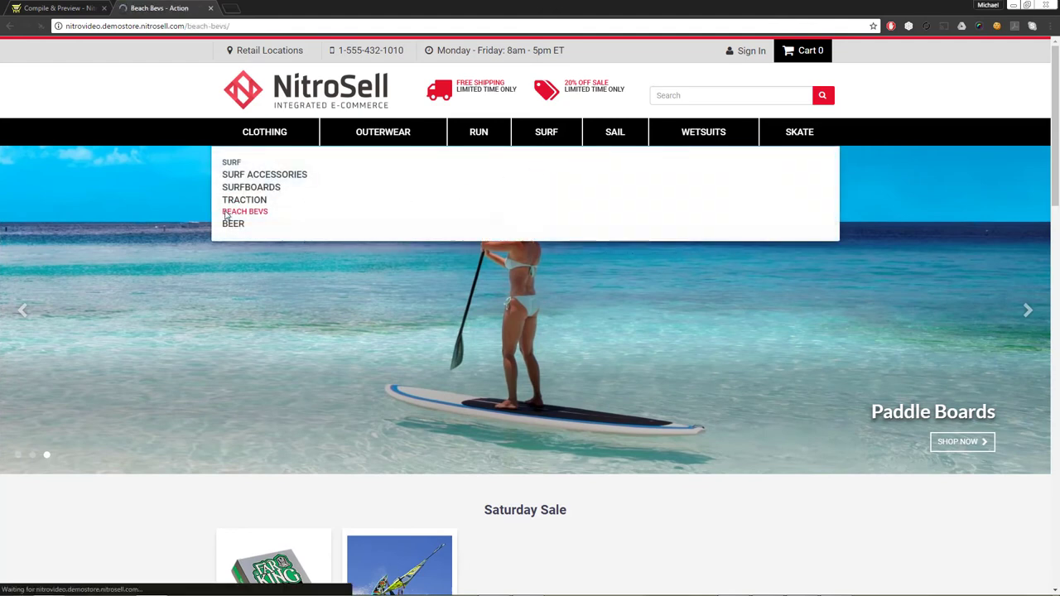
scroll(755, 262, down, 4)
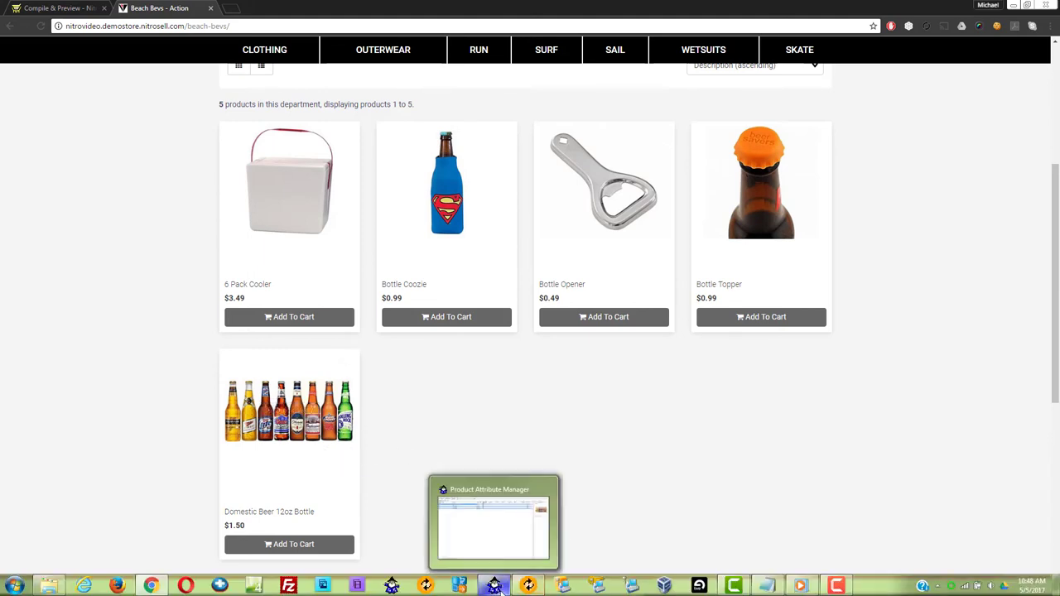
Add a new String attribute named Related in PAM Professional.
click(494, 587)
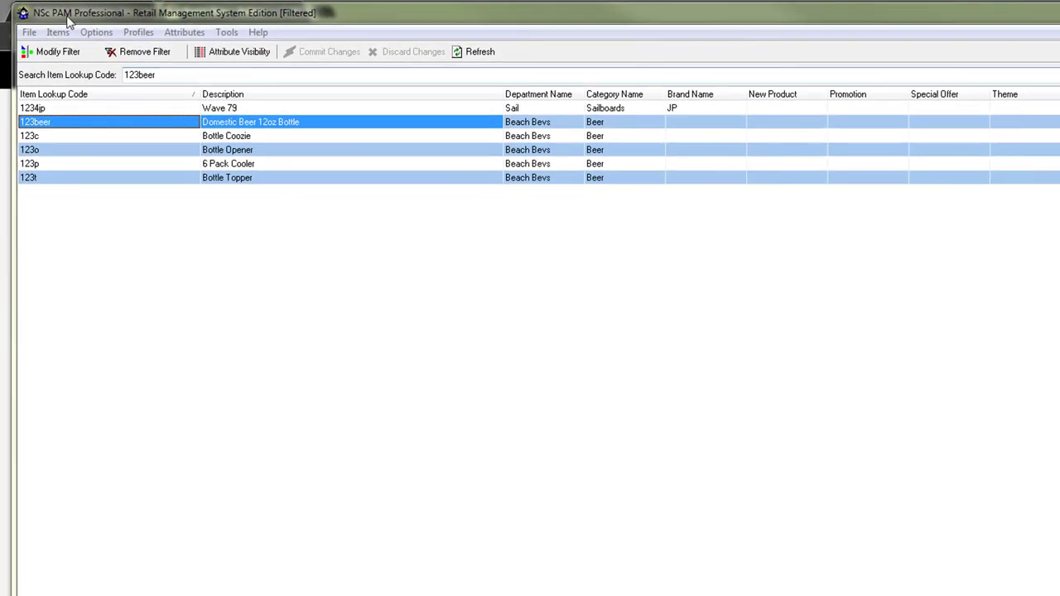
click(184, 32)
click(202, 68)
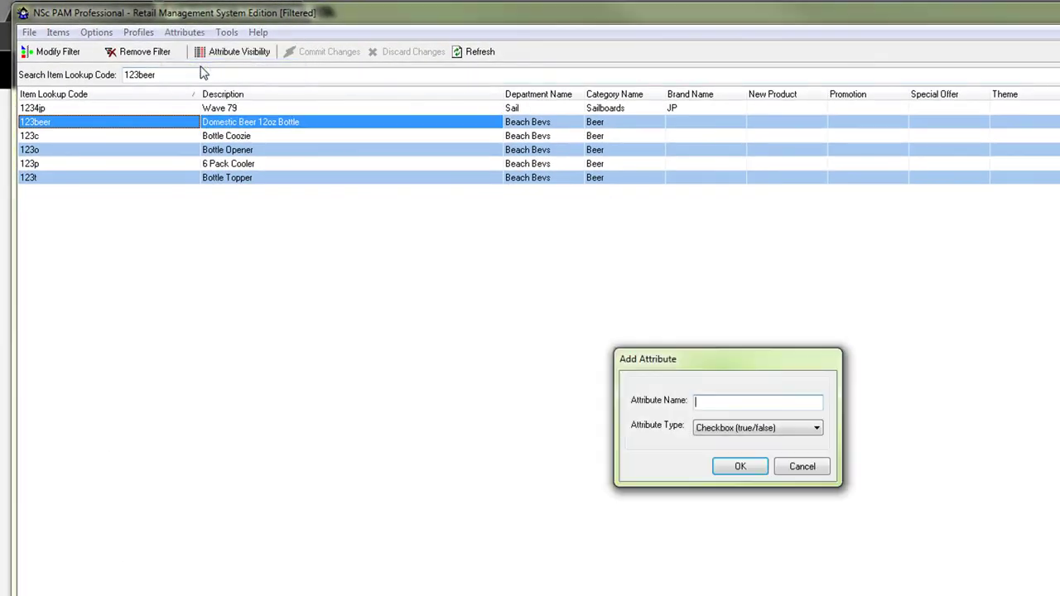
text(Related)
key(Tab)
key(Down)
key(Return)
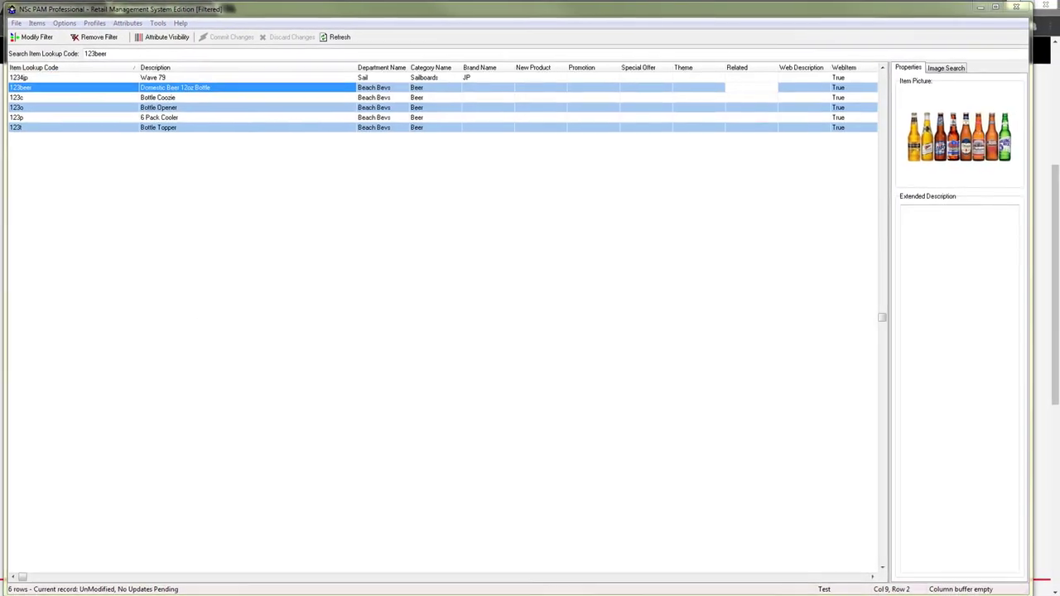
Paste 123c,123o,123p,123t into Domestic Beer 12oz Bottle's Related cell and commit the changes.
right_click(742, 87)
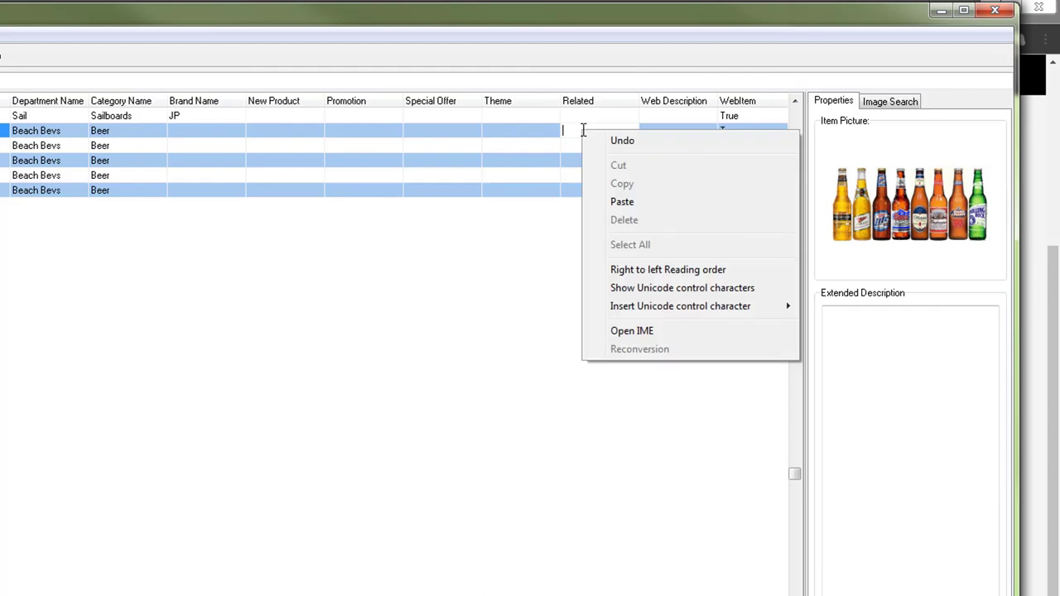
click(627, 202)
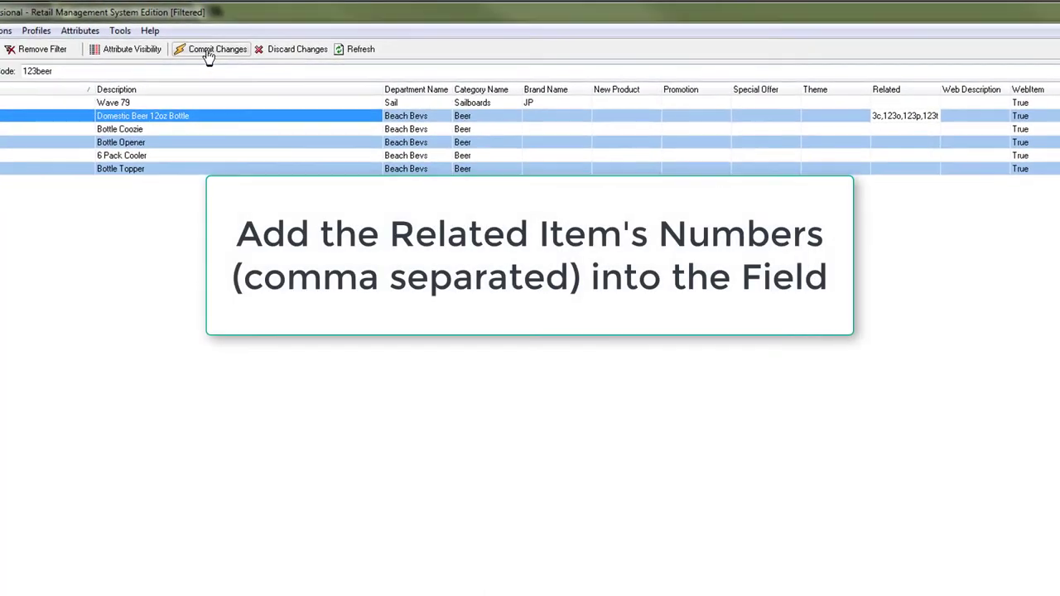
click(295, 50)
click(779, 442)
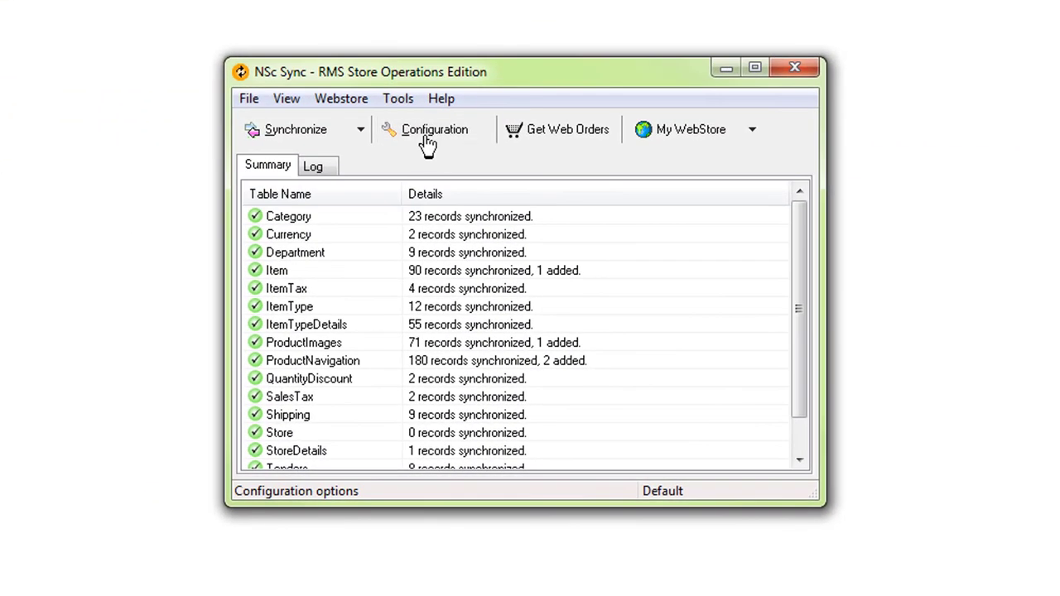
In Field Mappings, add a standard Item field named product_weblinxcustomtext10.
click(428, 136)
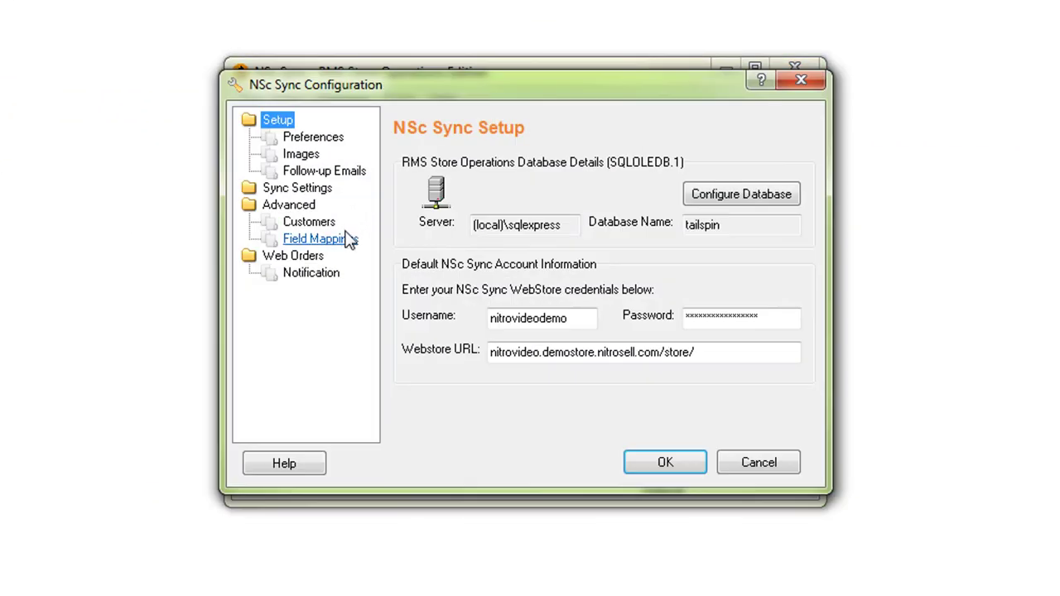
click(323, 238)
right_click(447, 221)
mouse_move(497, 244)
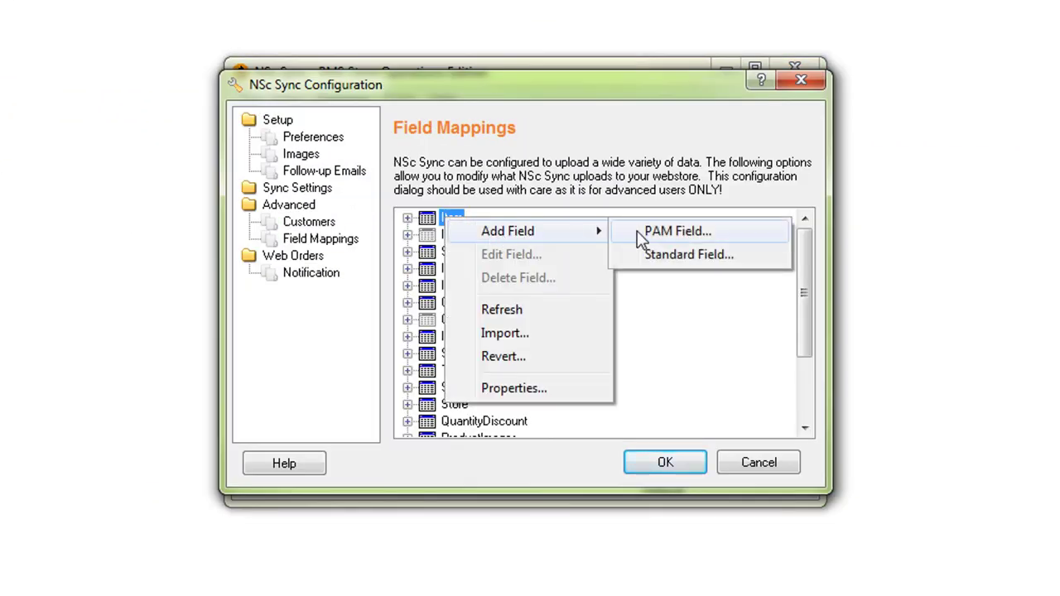
click(703, 265)
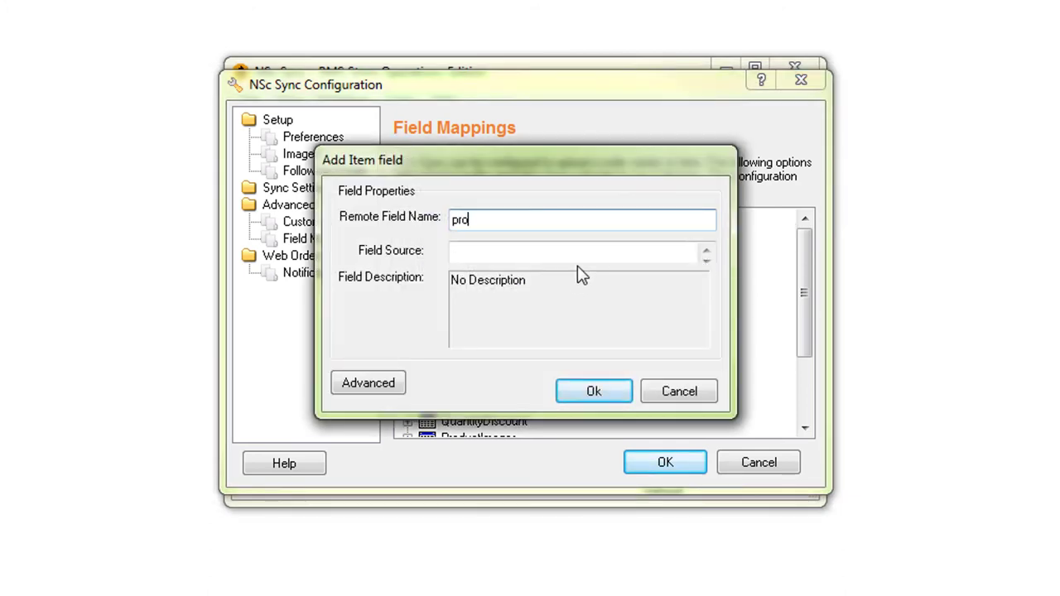
text(product_weblinxcustomtext10)
Source the new field from the String > Related attribute, validate, save, and start synchronizing.
click(620, 256)
click(375, 386)
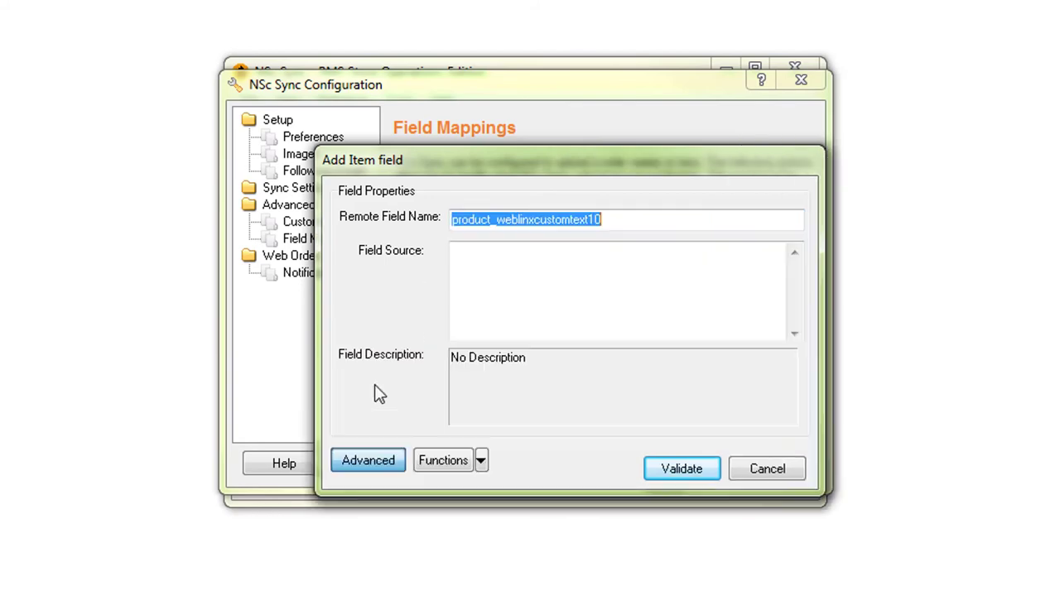
click(481, 461)
mouse_move(497, 488)
mouse_move(693, 488)
click(814, 492)
click(684, 470)
click(677, 471)
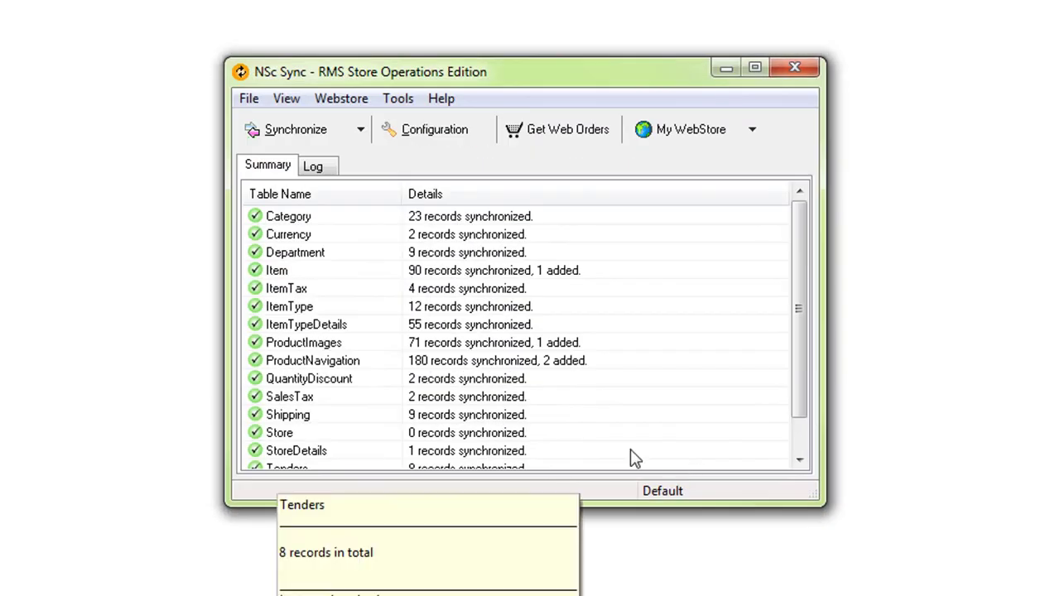
click(322, 146)
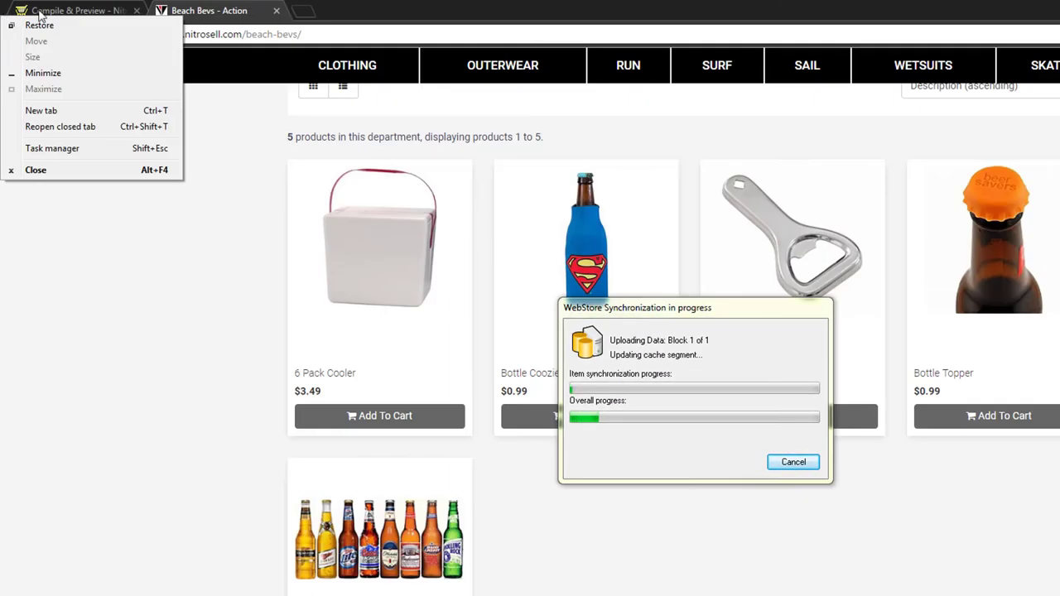
Create a new carousel named strictrelated in the Carousel Builder.
click(68, 12)
mouse_move(309, 123)
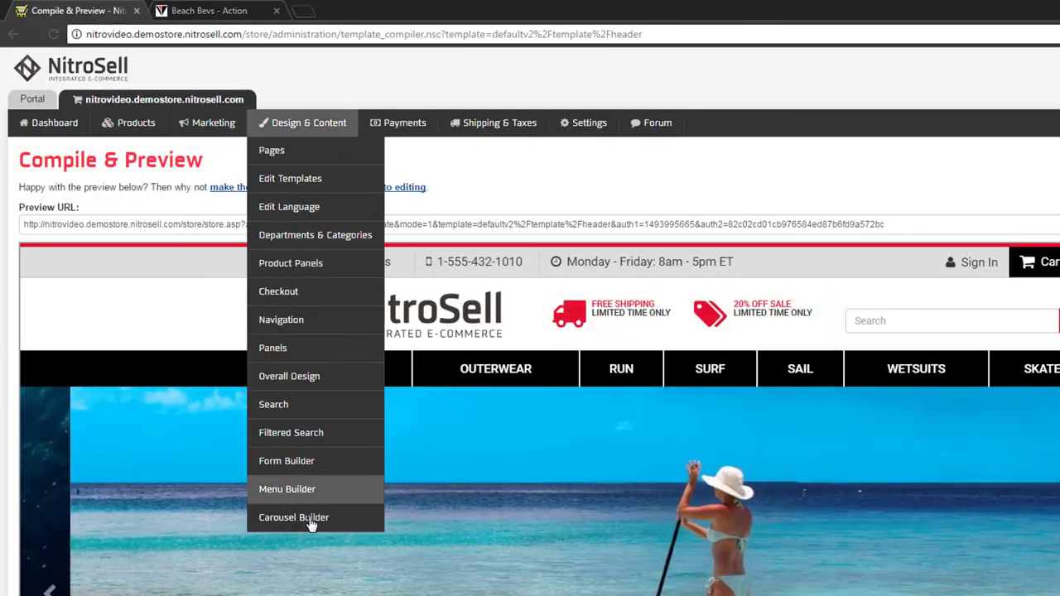
click(311, 517)
click(422, 303)
text(strict)
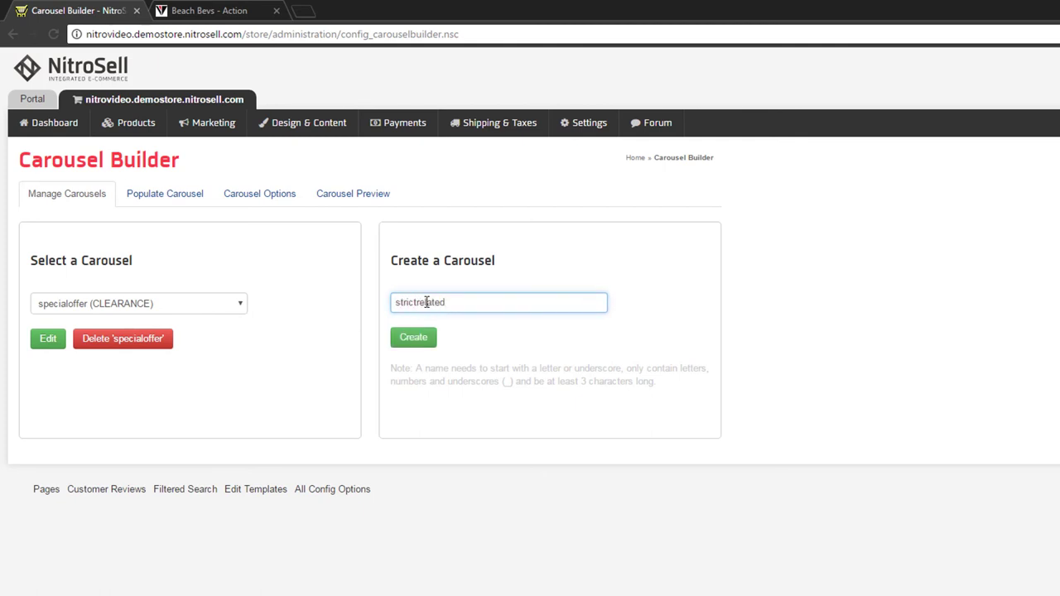
text(related)
click(414, 338)
Set strictrelated to be populated by Custom text field 10 and copy its include code.
click(51, 340)
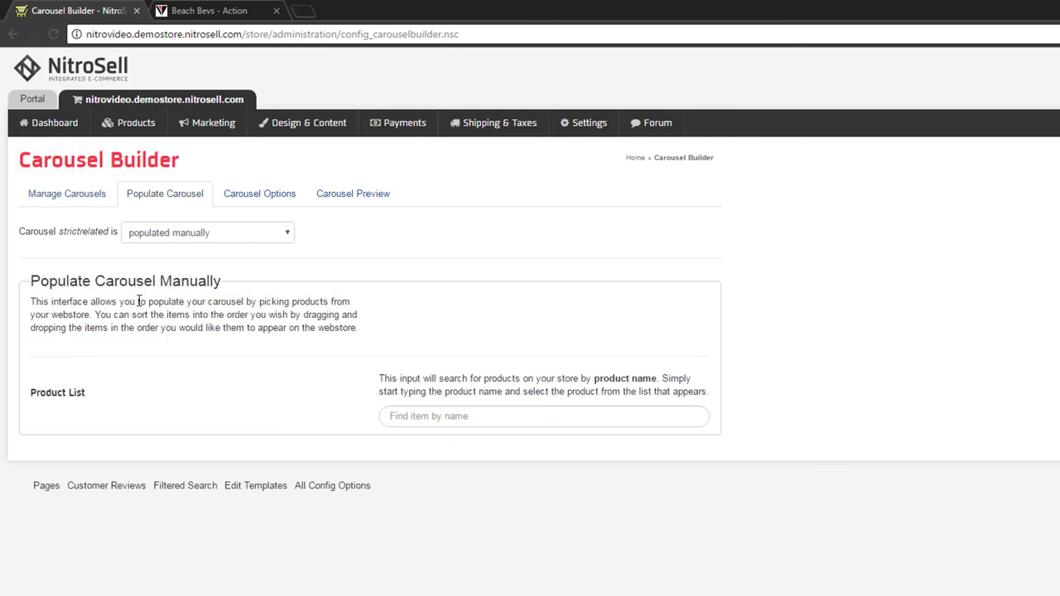
click(231, 236)
click(190, 297)
click(279, 420)
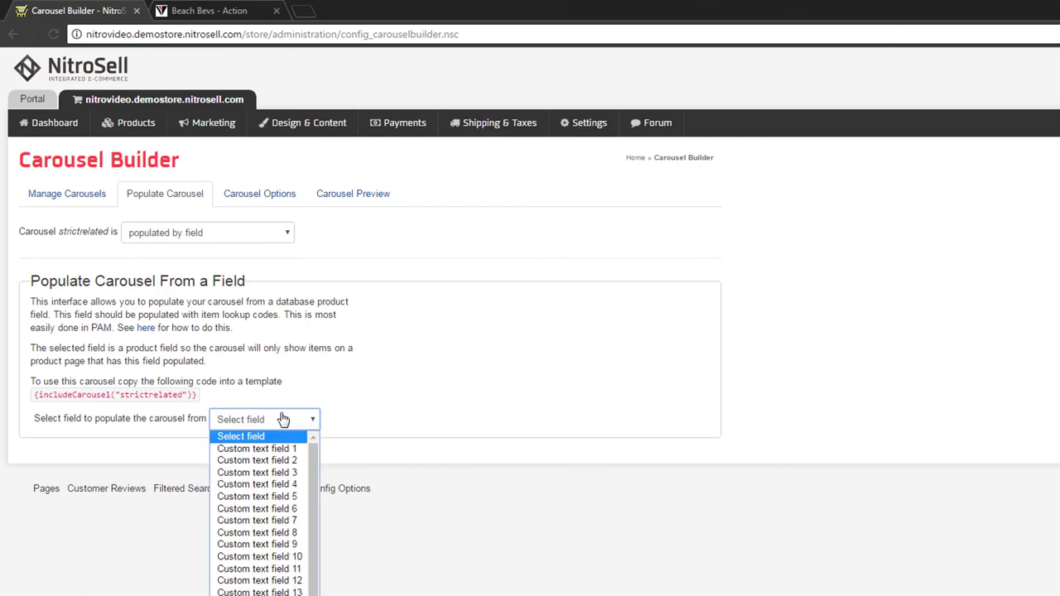
click(294, 558)
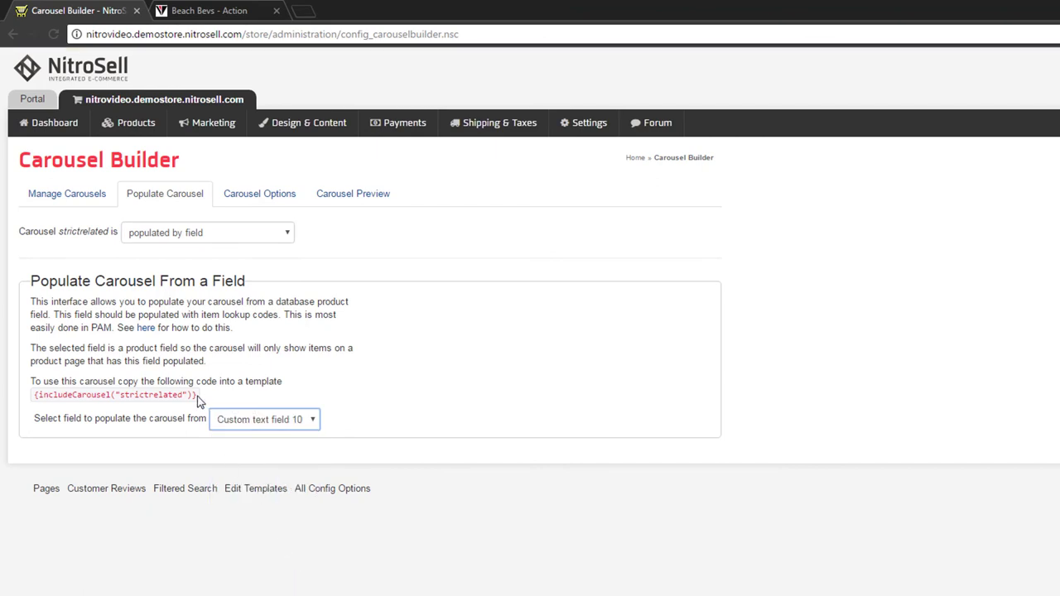
drag(197, 401, 33, 399)
key(ctrl+c)
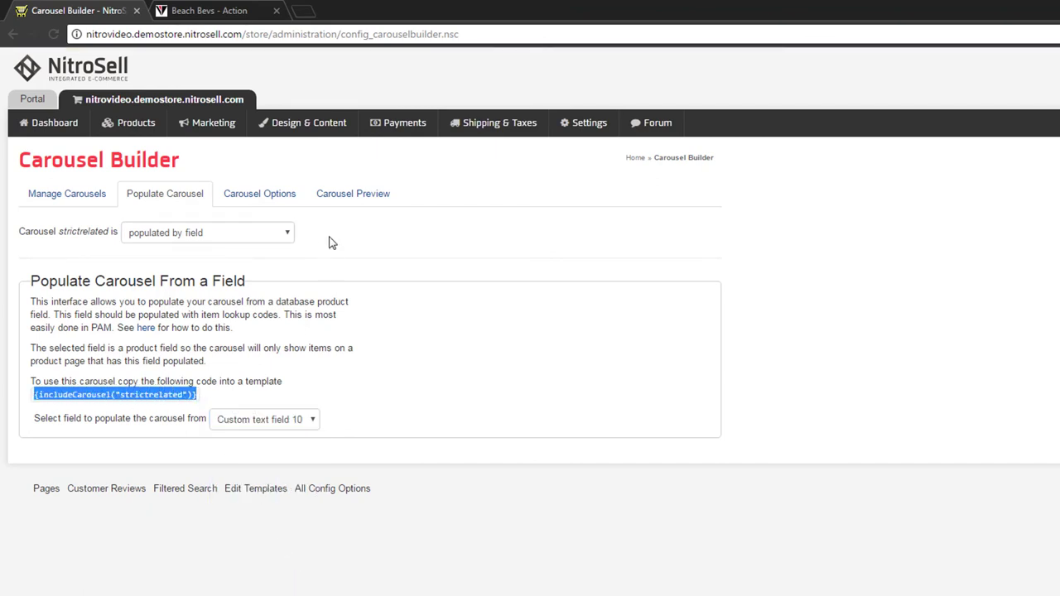
Paste the strictrelated include code into the Product Page template, save, and view the beer page.
mouse_move(309, 124)
click(303, 178)
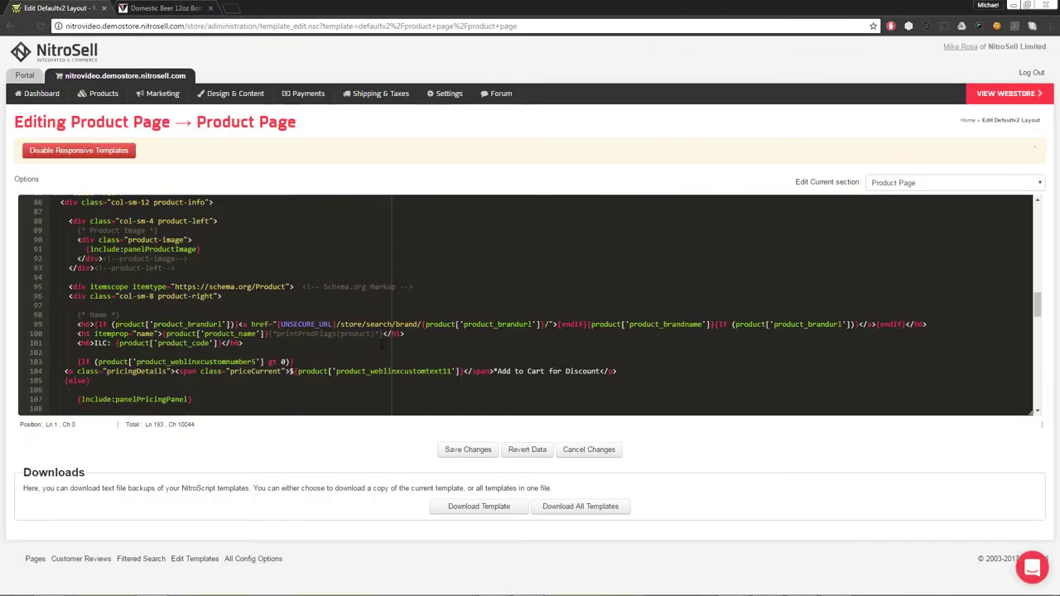
scroll(381, 348, down, 15)
click(87, 256)
key(ctrl+v)
click(468, 450)
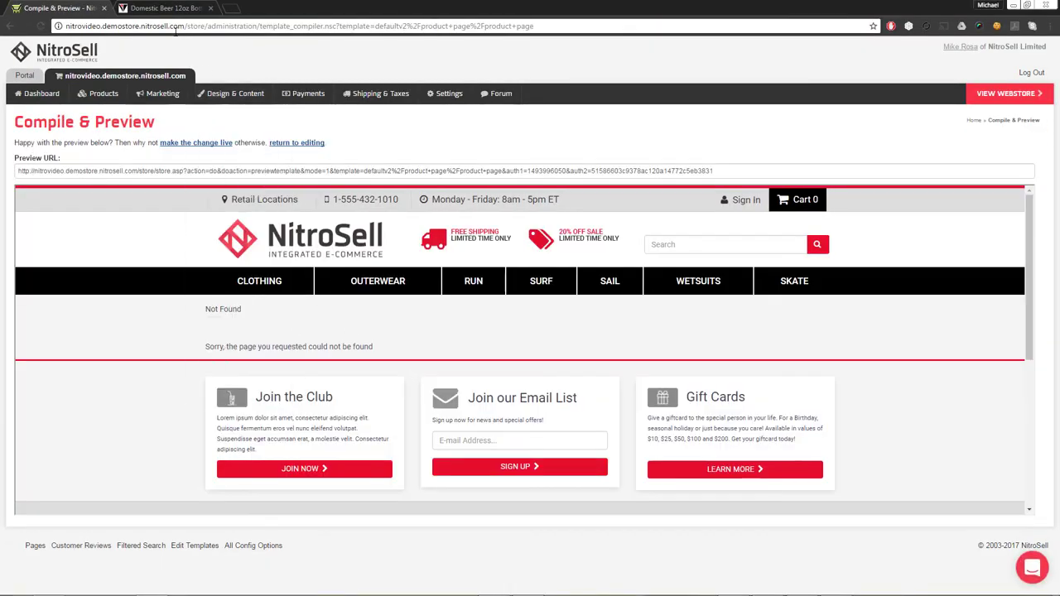
key(ctrl+Tab)
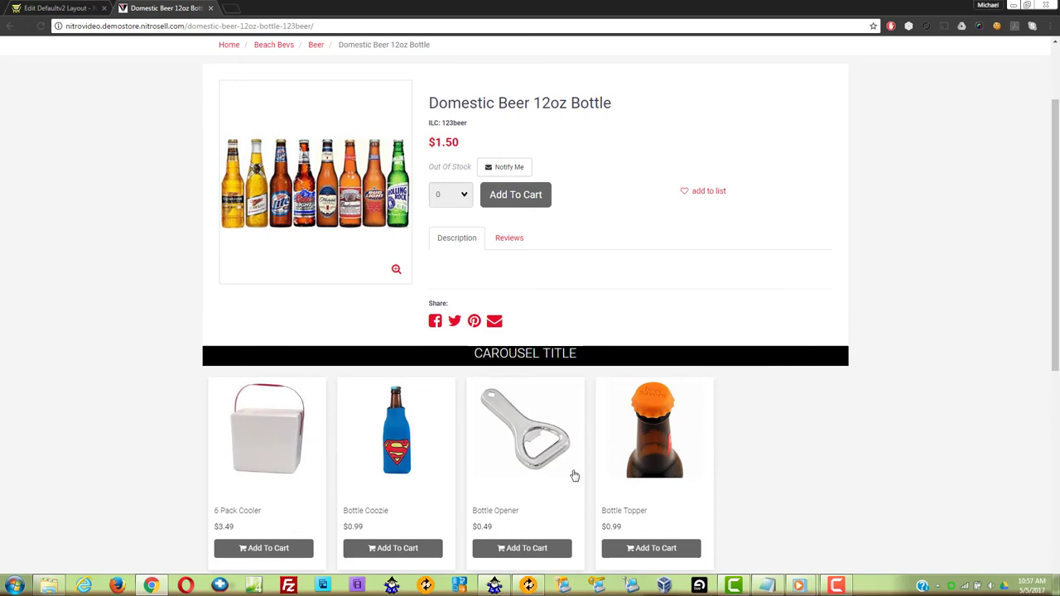
Create a 'hist' carousel populated by purchase history and copy its include code.
click(56, 7)
mouse_move(240, 95)
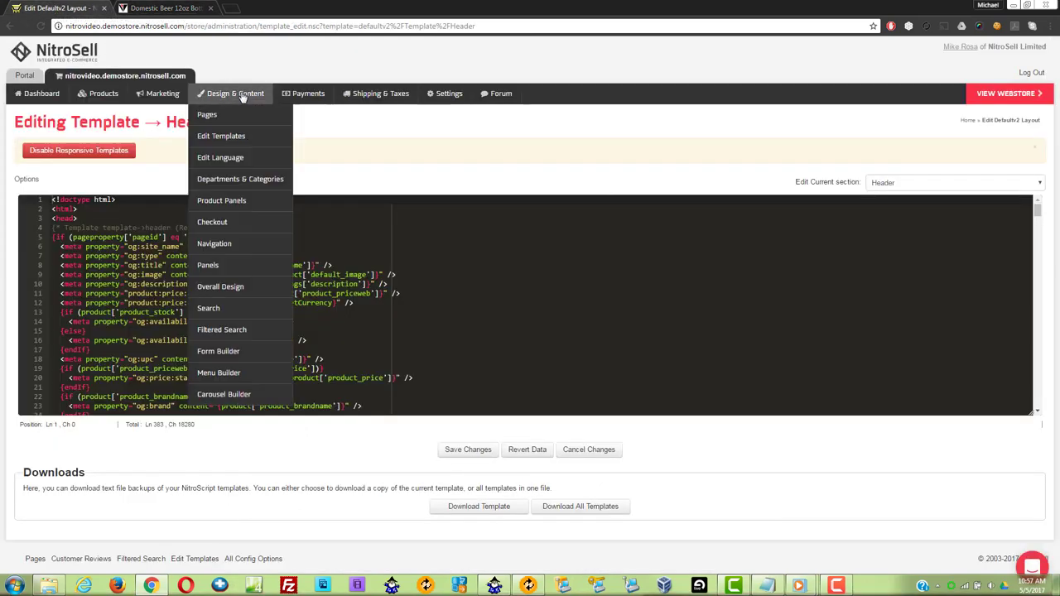
click(238, 394)
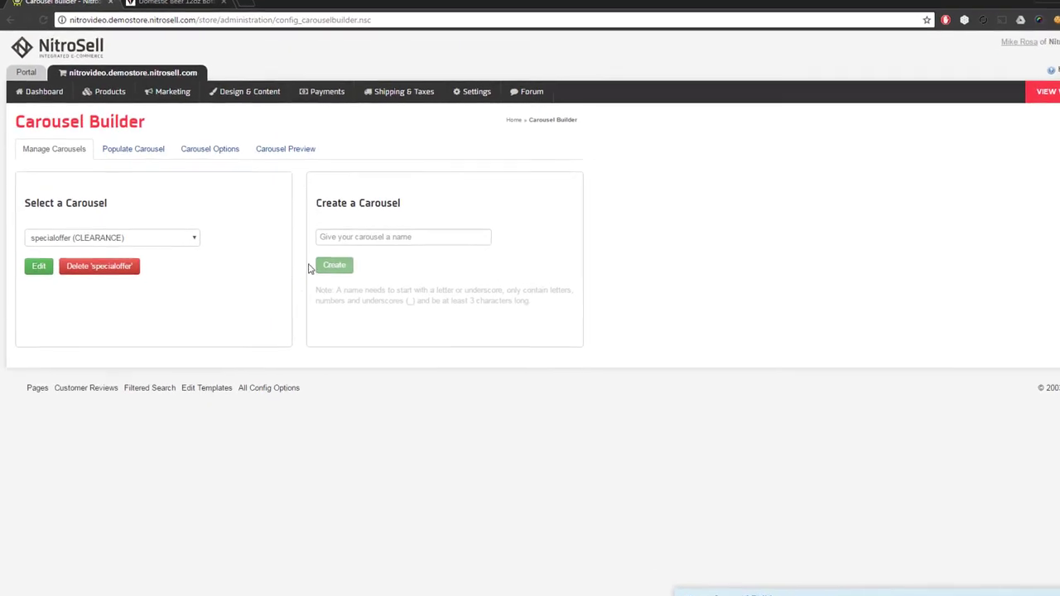
click(333, 232)
text(history)
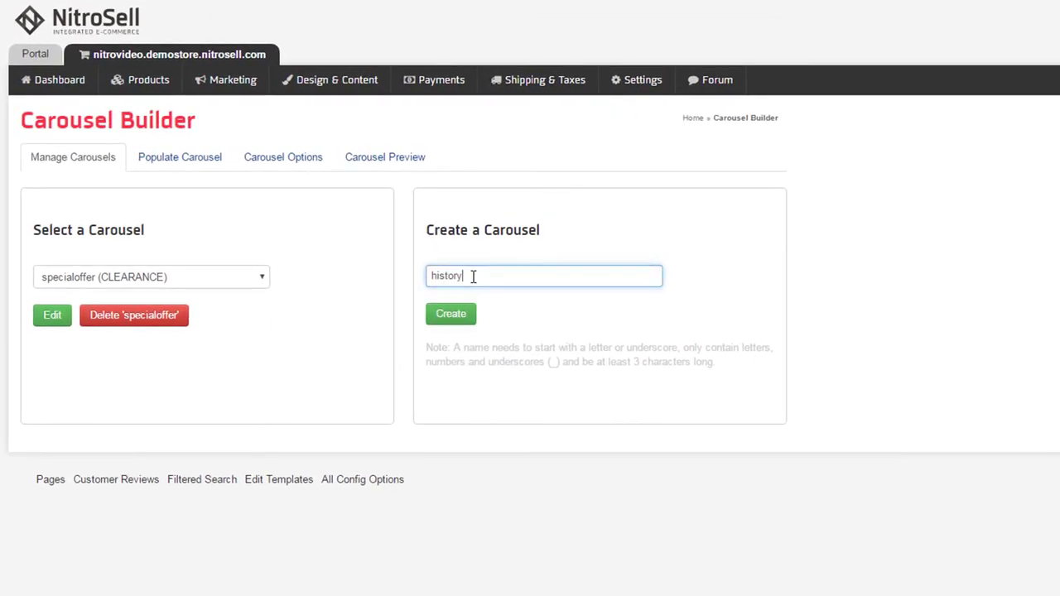
click(458, 313)
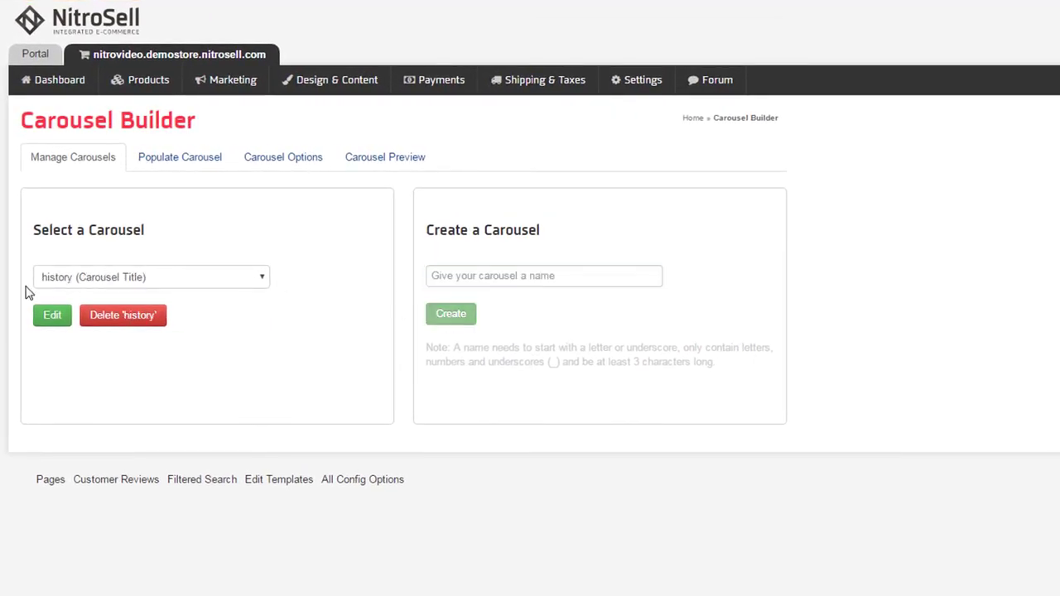
click(43, 321)
click(230, 207)
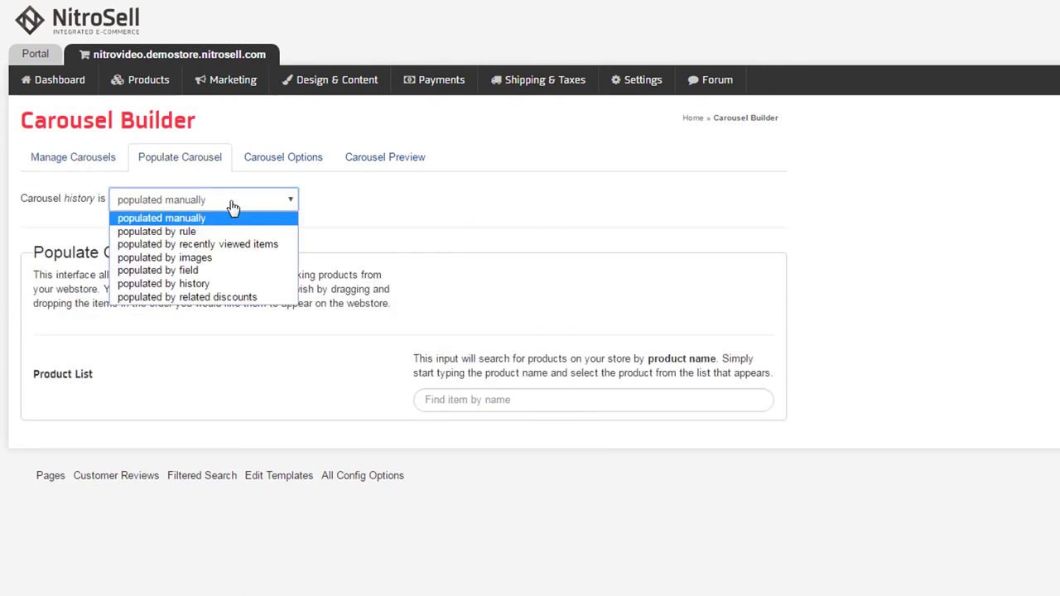
click(213, 285)
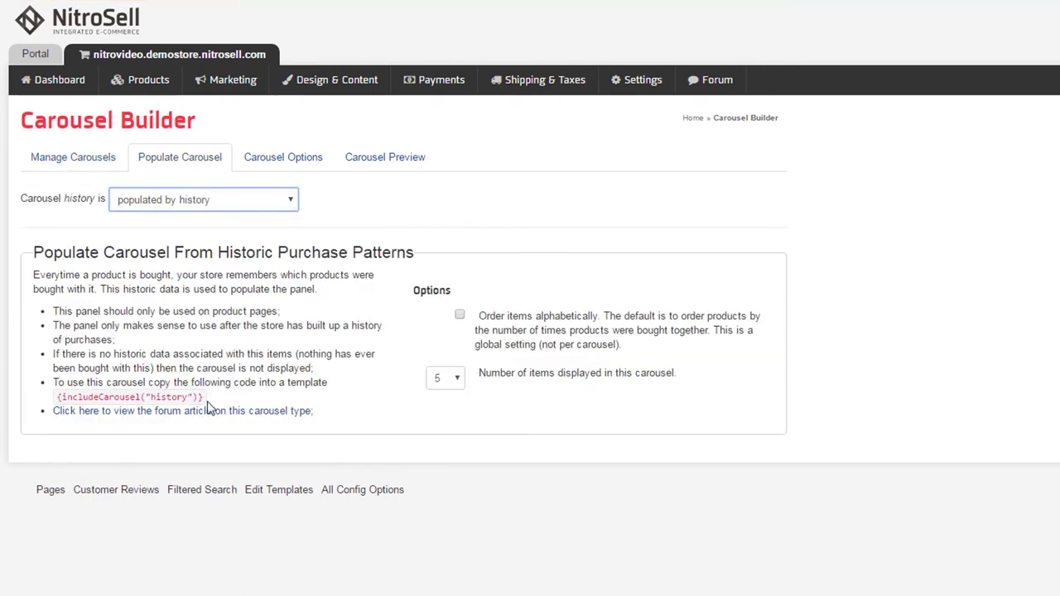
drag(204, 398, 58, 399)
key(ctrl+c)
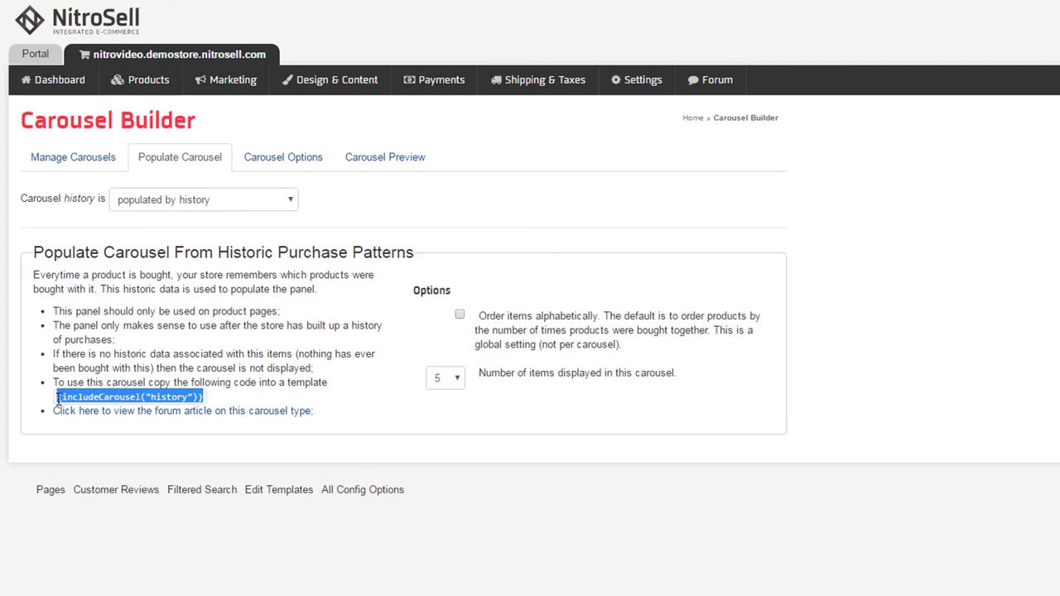
Paste the history carousel code on a new line below strictrelated in the Product Page template and save.
click(331, 80)
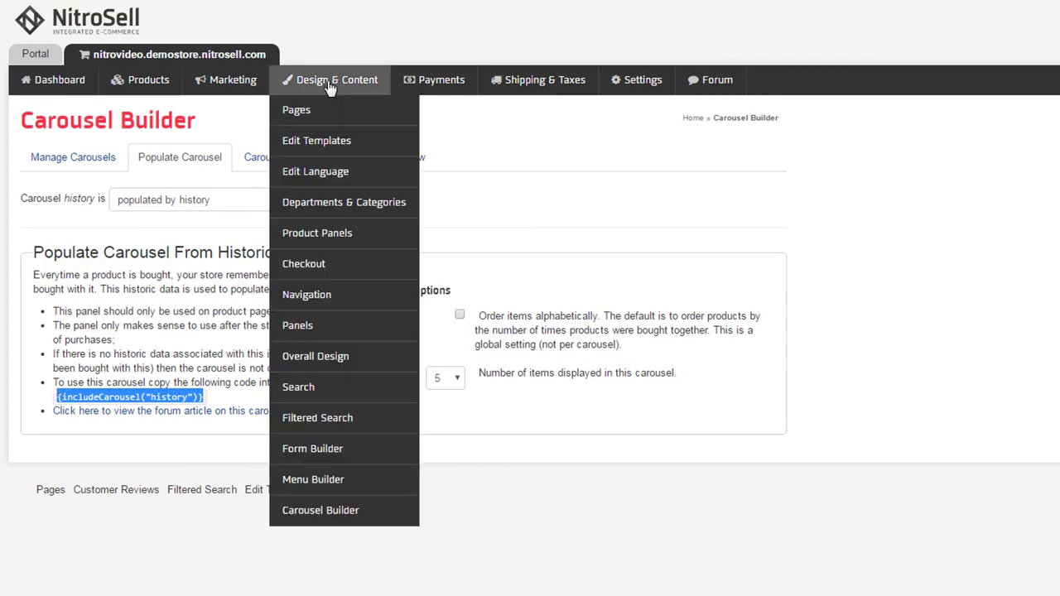
click(328, 140)
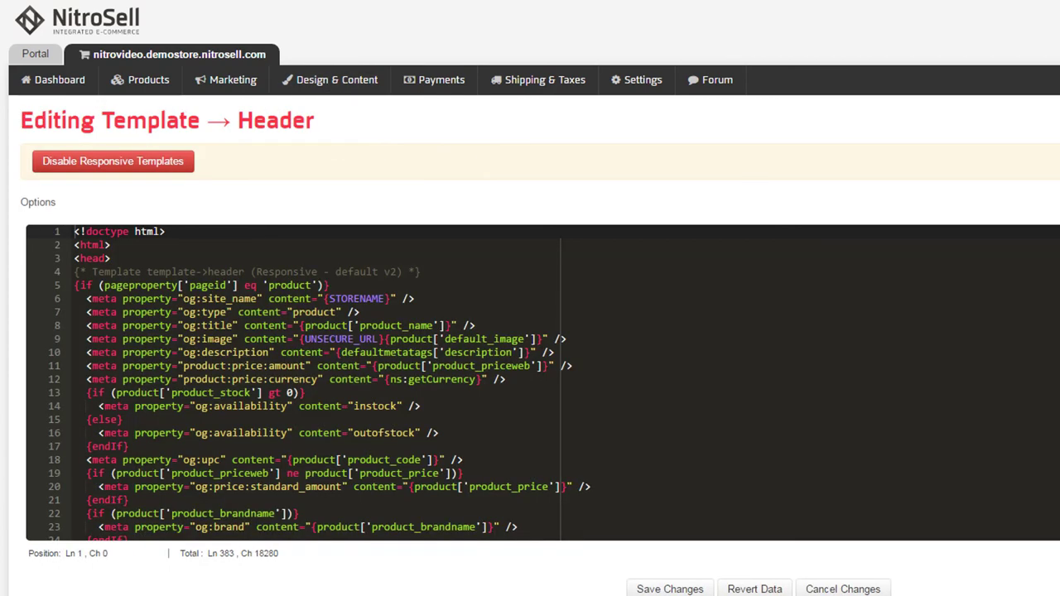
click(948, 182)
scroll(965, 297, down, 5)
click(953, 246)
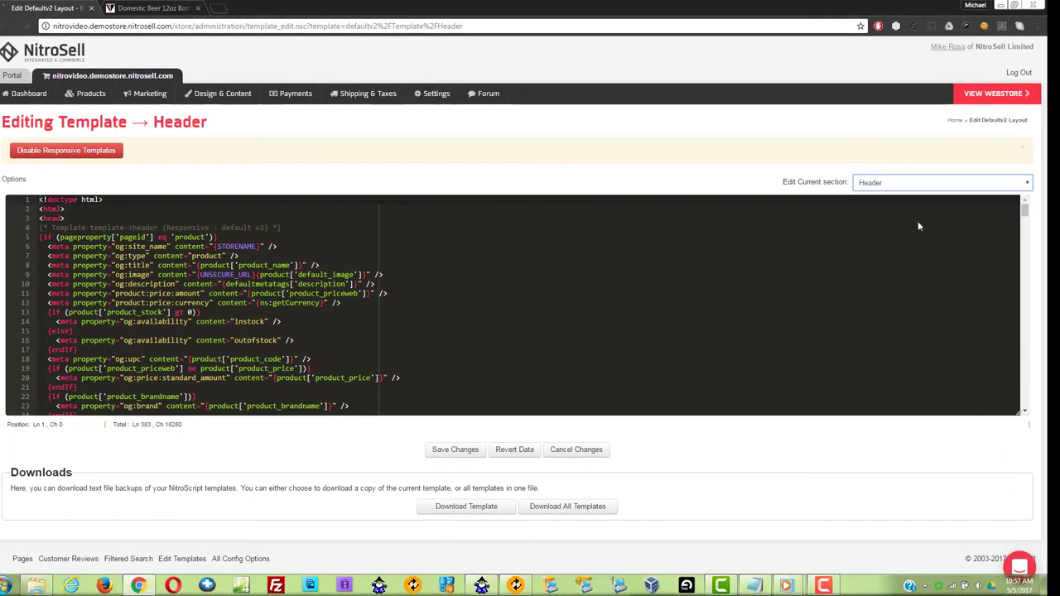
scroll(386, 331, down, 20)
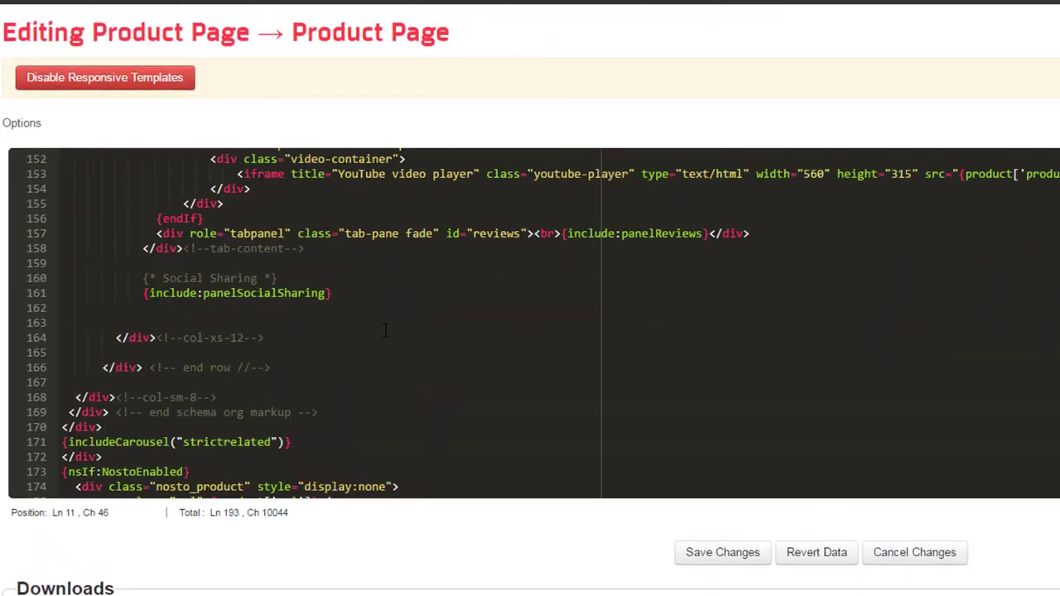
click(296, 390)
key(Return)
key(ctrl+v)
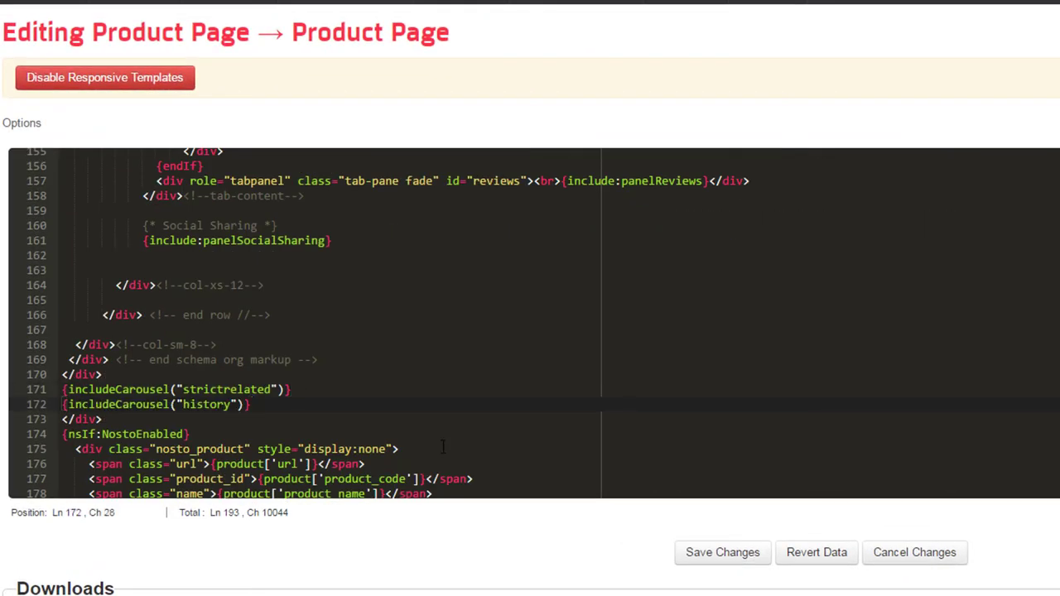
click(722, 553)
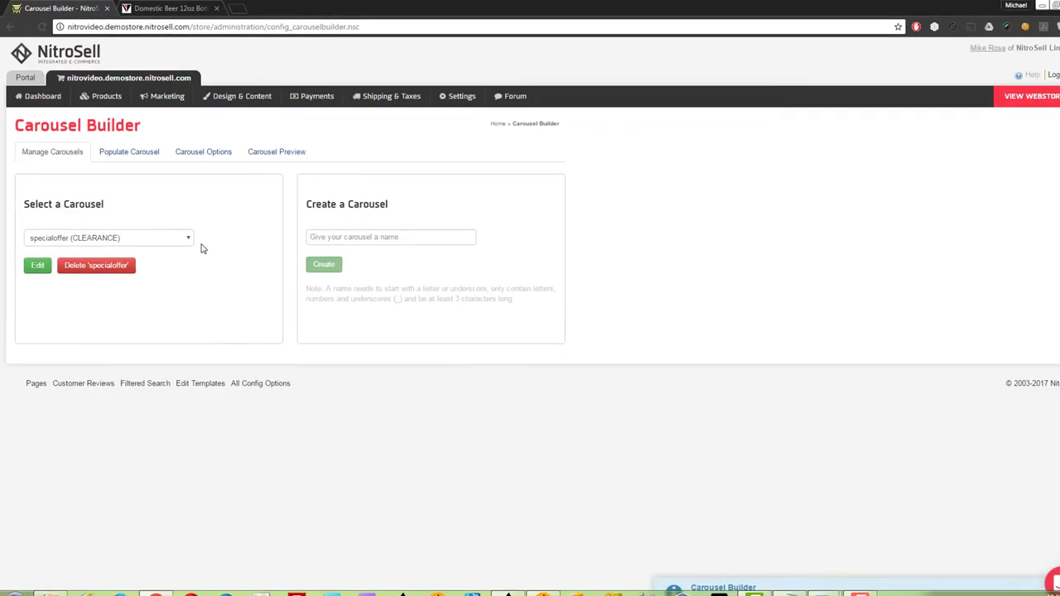
click(154, 149)
Create a 'disco' carousel populated by similarly discounted items and copy its include code.
click(155, 182)
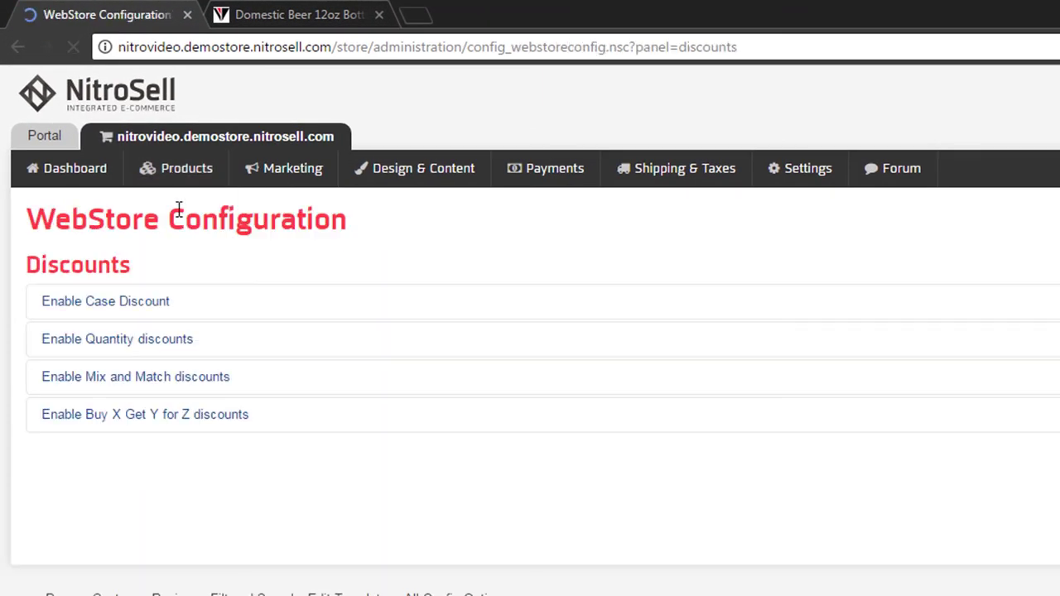
mouse_move(372, 149)
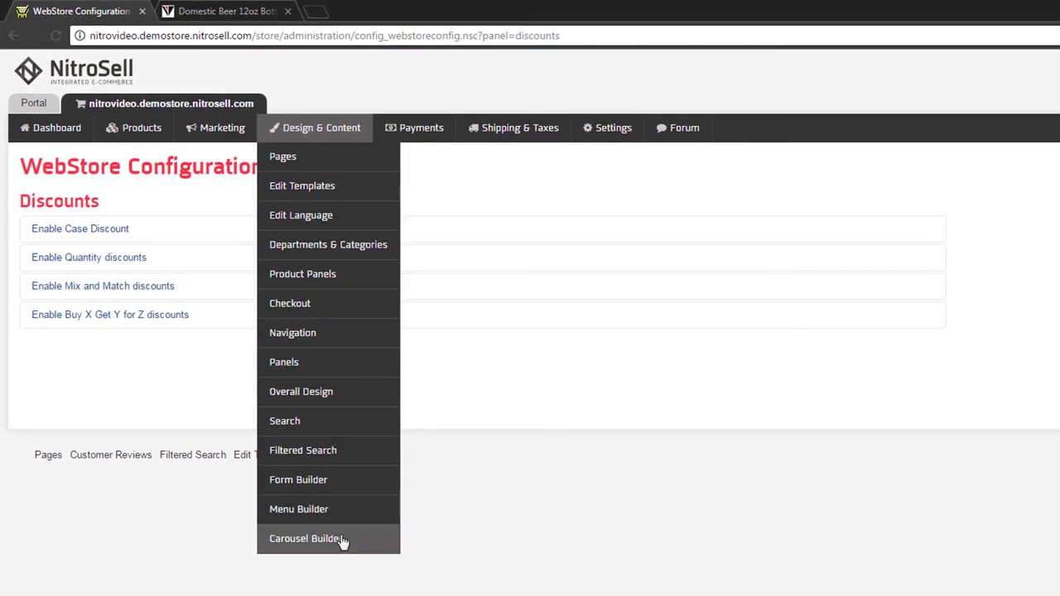
click(343, 539)
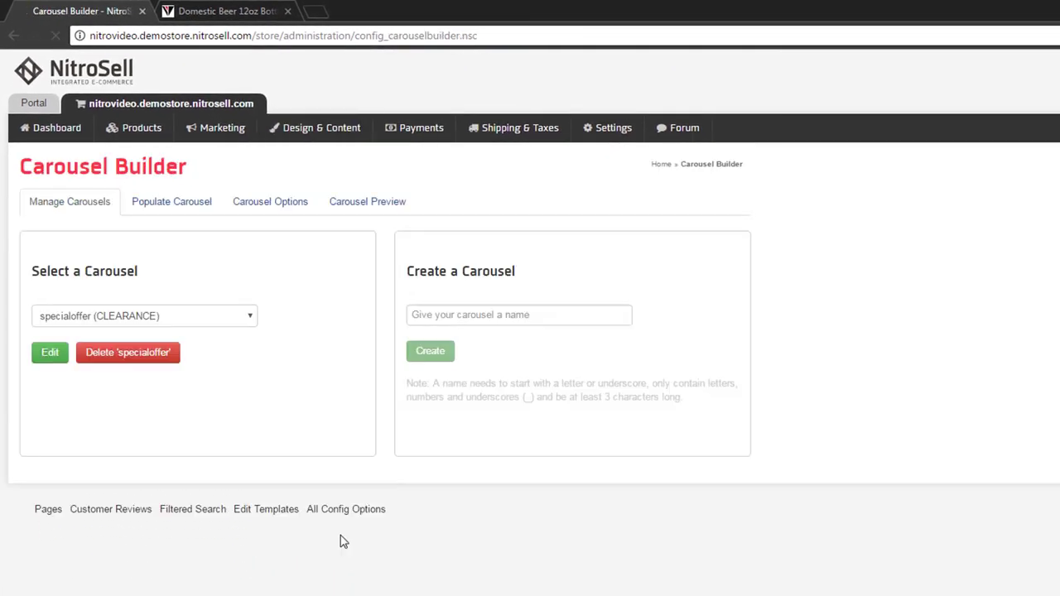
click(475, 314)
text(discounts)
key(Return)
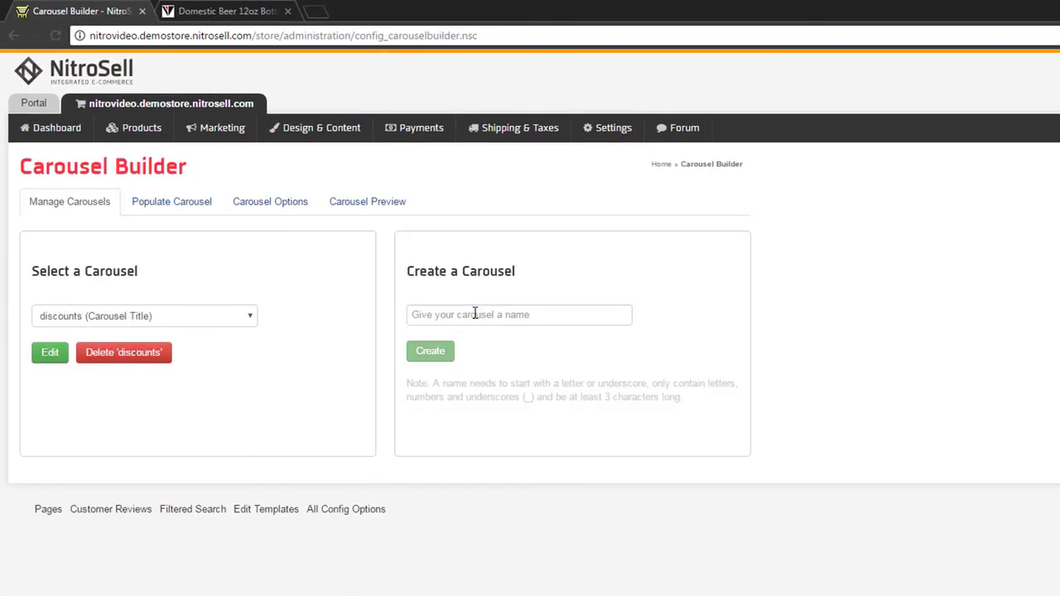
click(57, 359)
click(235, 239)
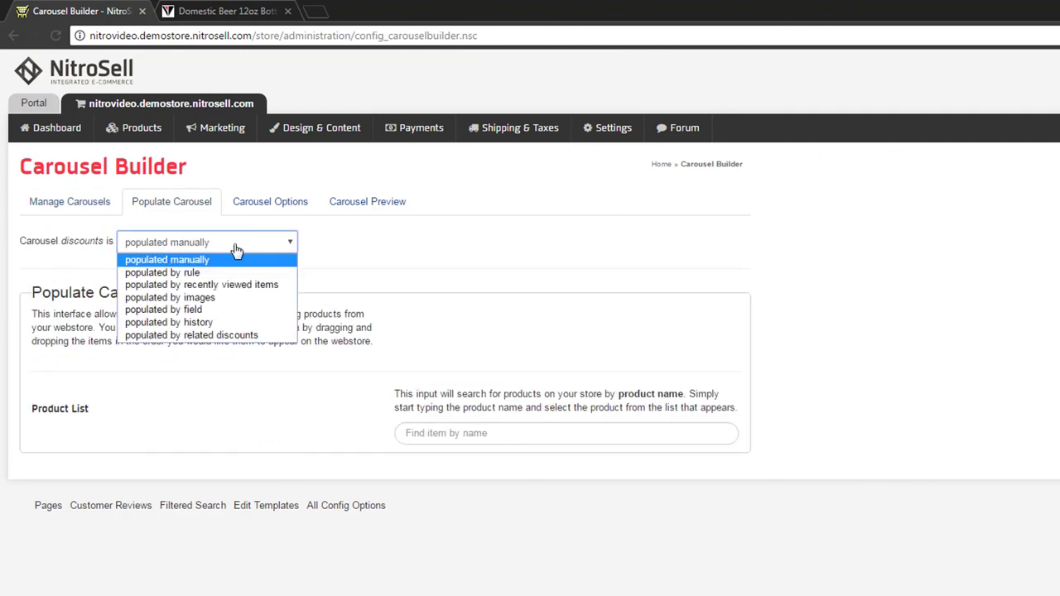
click(222, 337)
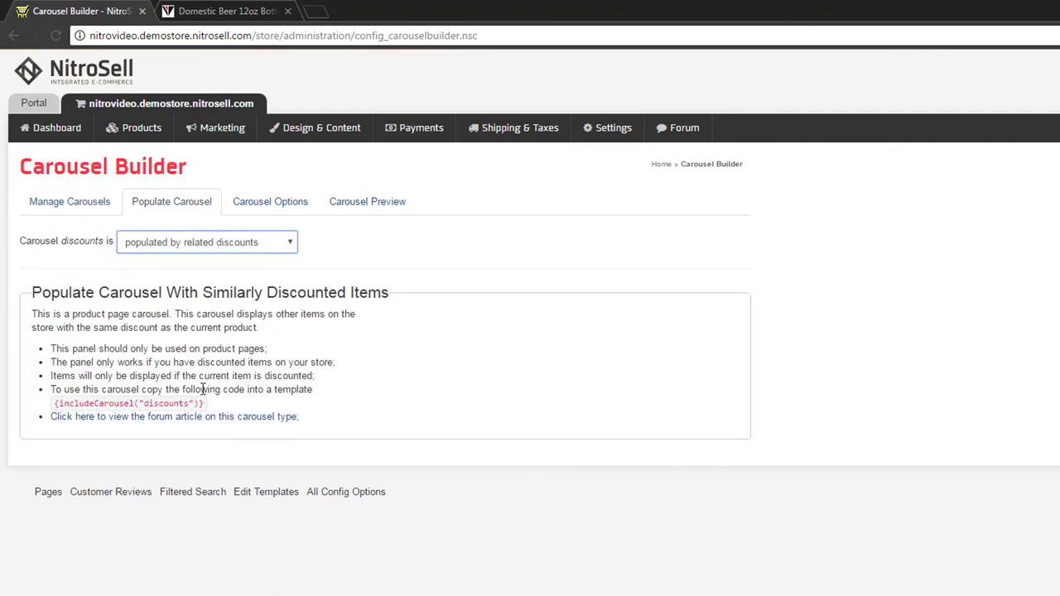
drag(207, 406, 55, 404)
key(ctrl+c)
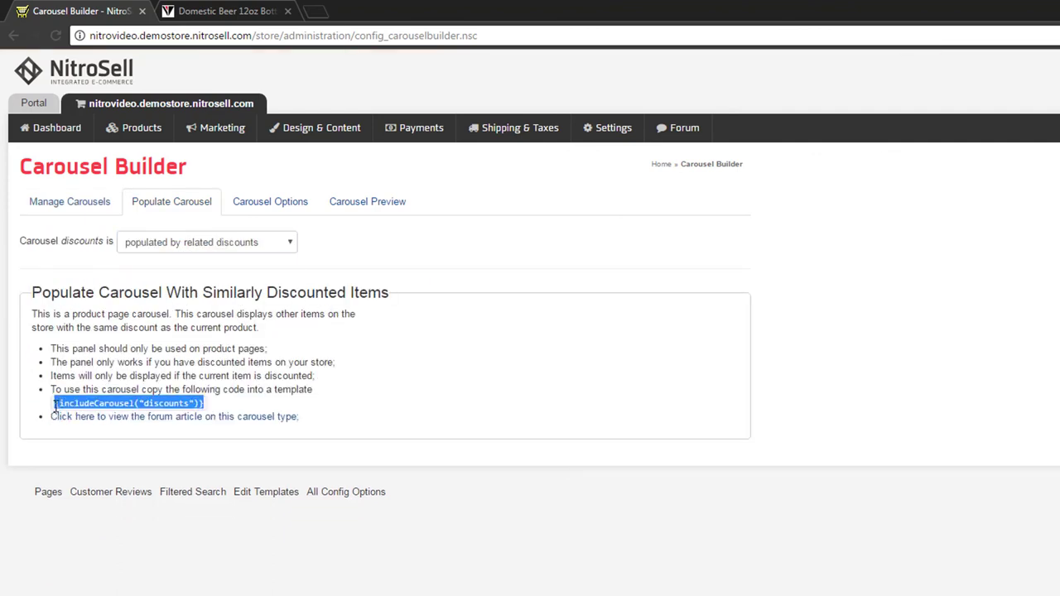
Paste the discounts carousel code on a new line below history in the Product Page template and save.
mouse_move(286, 127)
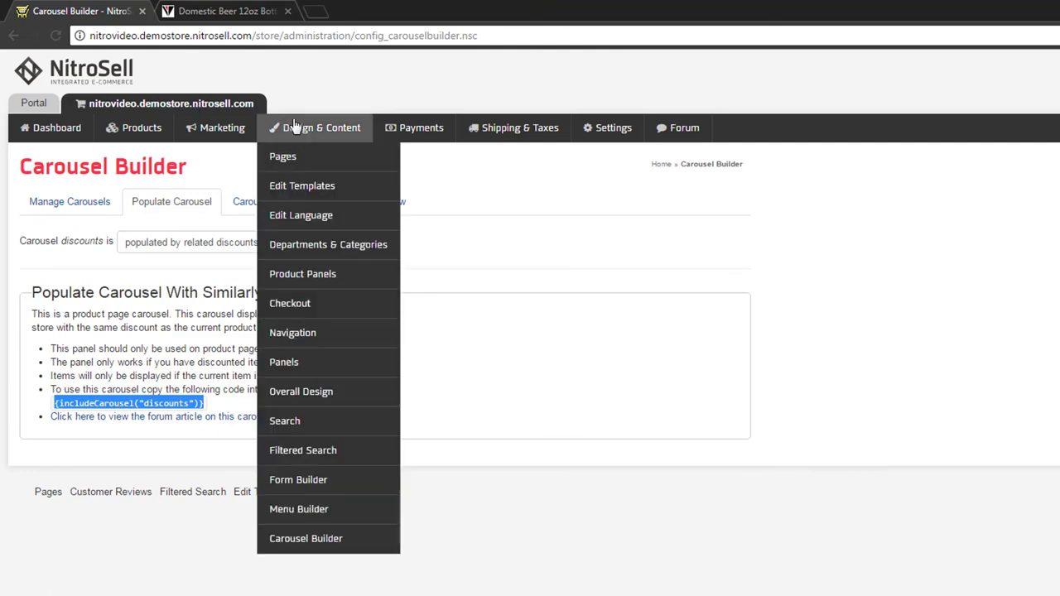
click(304, 187)
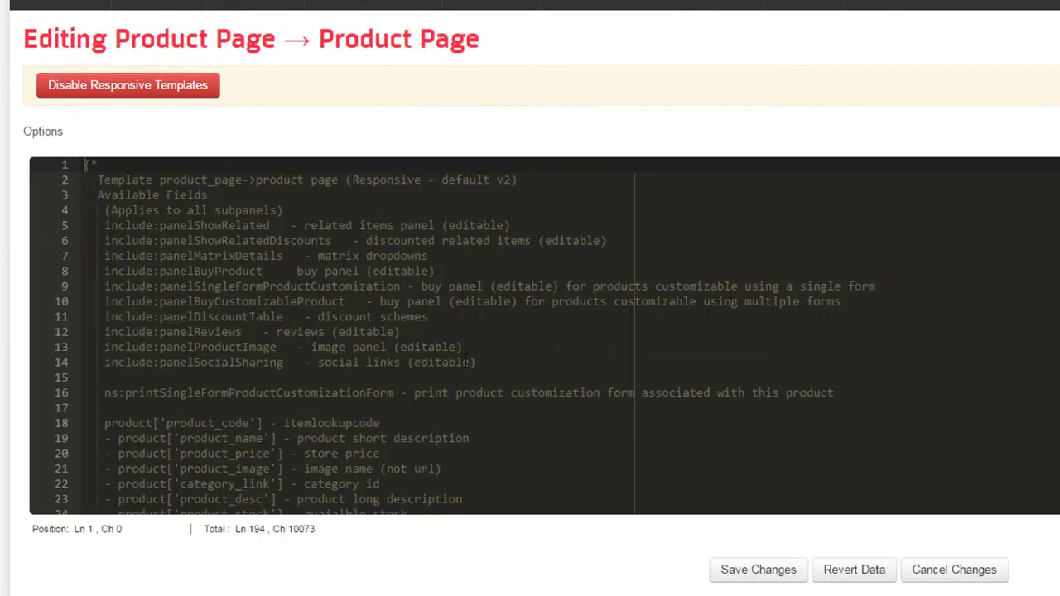
click(394, 440)
key(Page_Down)
key(Page_Down)
key(Page_Down)
key(Page_Down)
key(Page_Down)
key(Page_Down)
key(Page_Down)
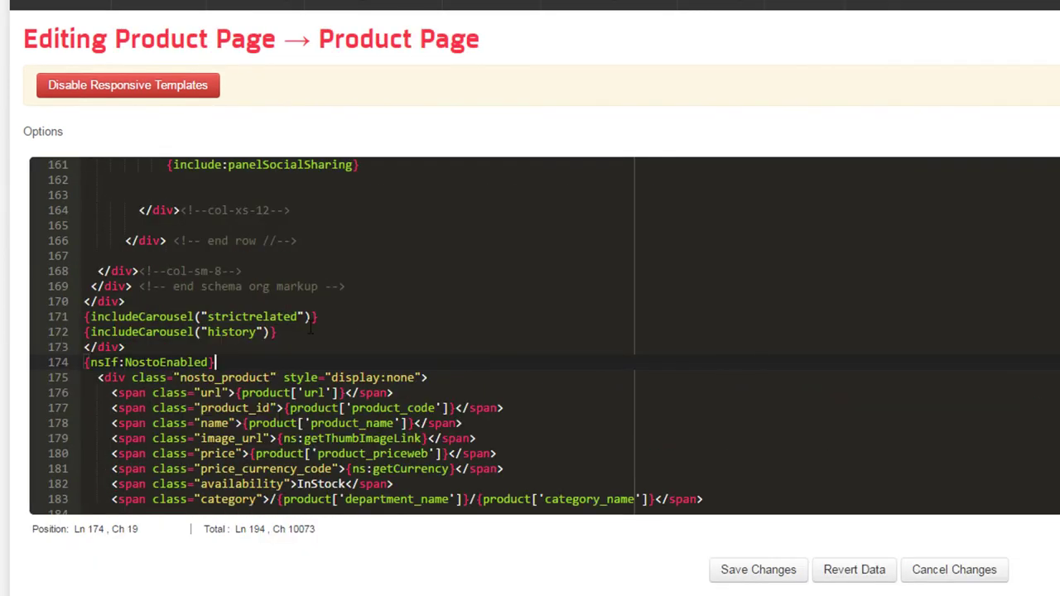
click(311, 332)
key(Return)
key(ctrl+v)
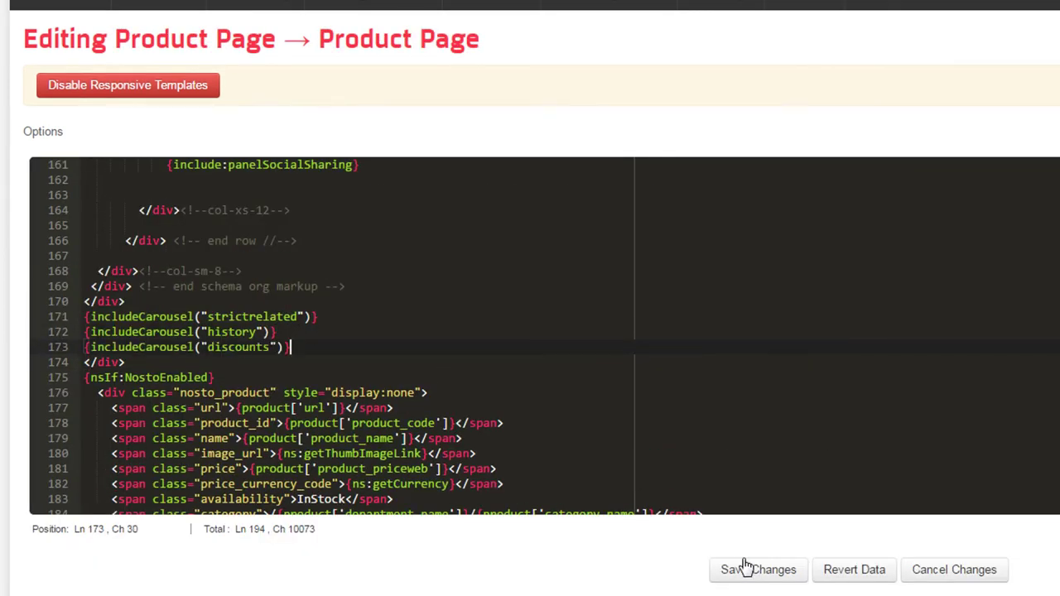
click(747, 570)
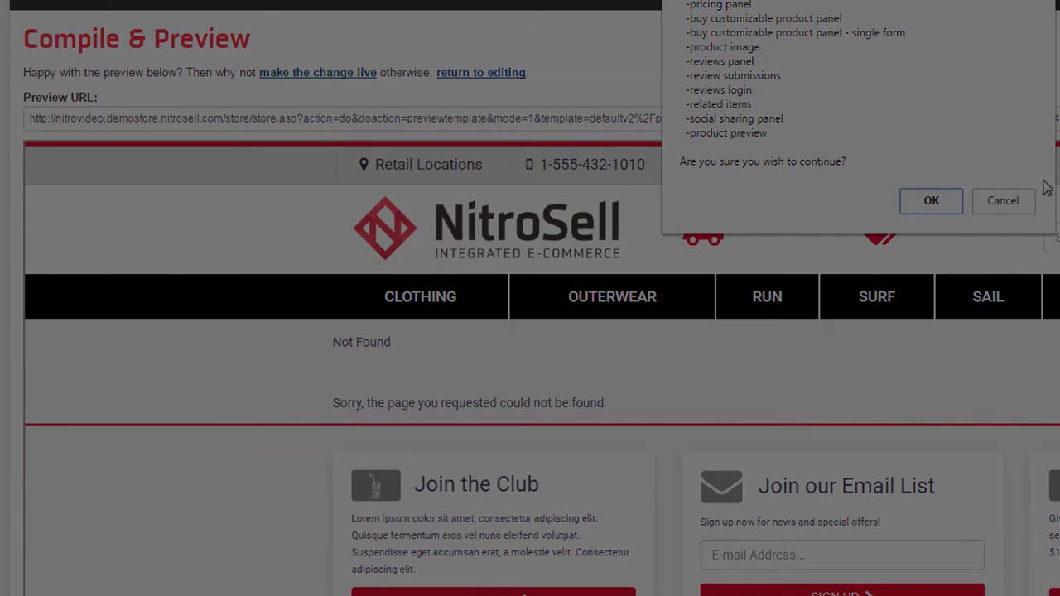